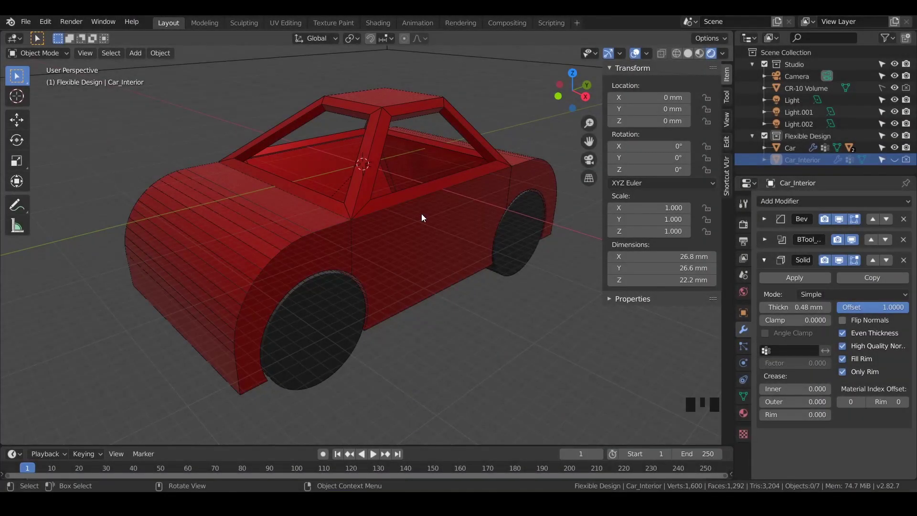
- Place the 3D cursor in front view on the upper front surface of the car, near its +X side
middle_drag(402, 242, 427, 237)
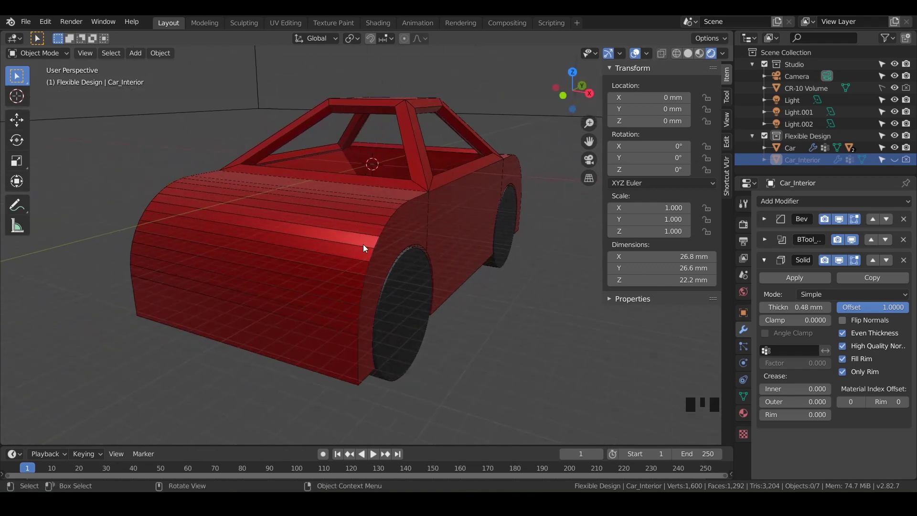
key(KP_1)
shift+middle_drag(388, 193, 322, 282)
scroll(334, 212, up, 3)
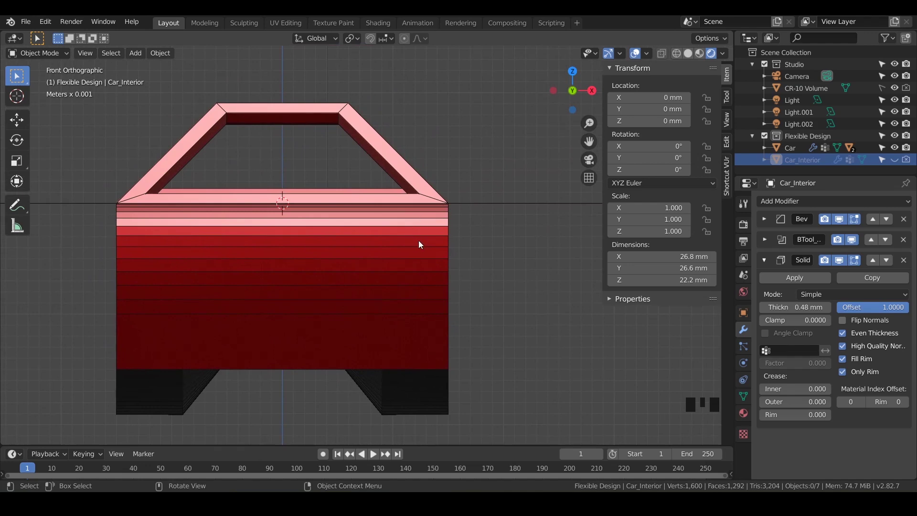
shift+right_click(406, 234)
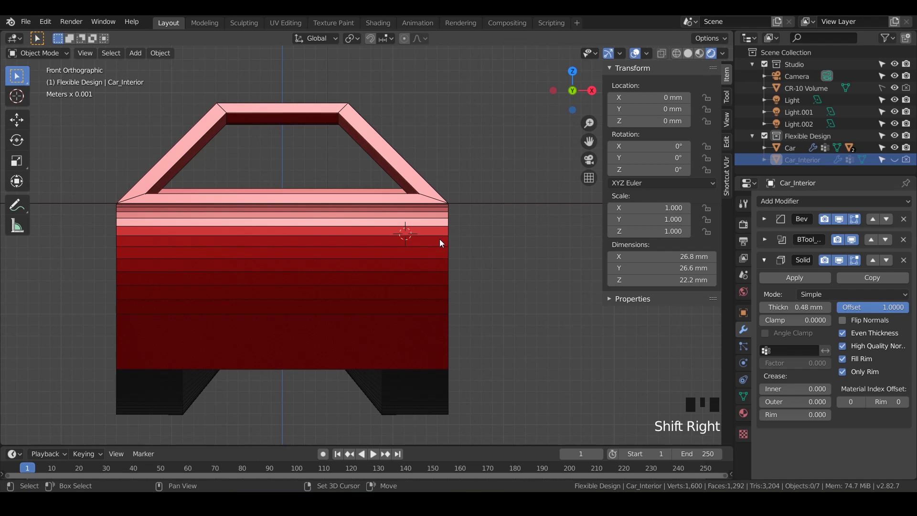
- Add a cube mesh at the 3D cursor with a size of 5 mm
key(shift+a)
mouse_move(421, 239)
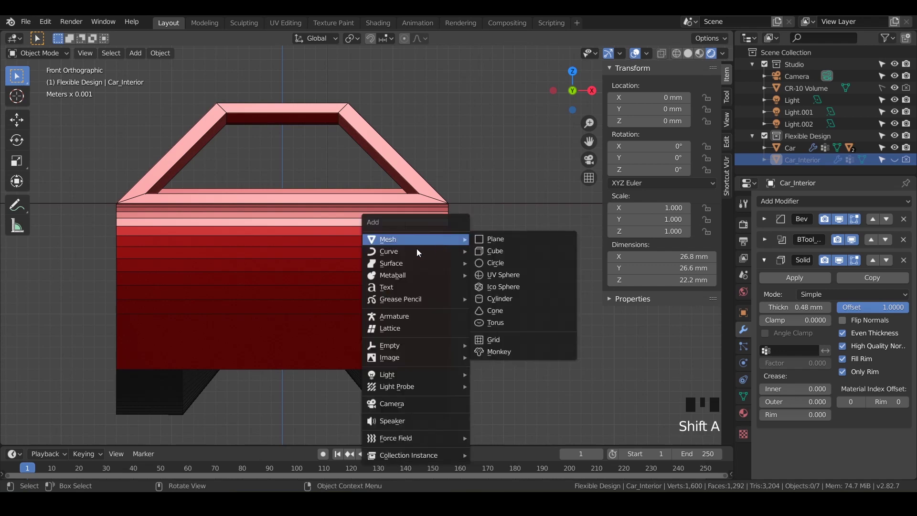
click(496, 256)
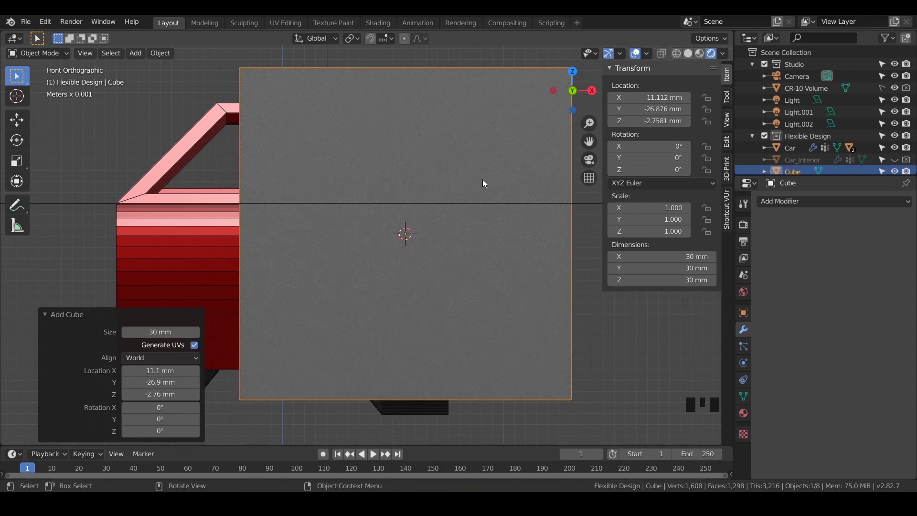
click(165, 334)
text(5)
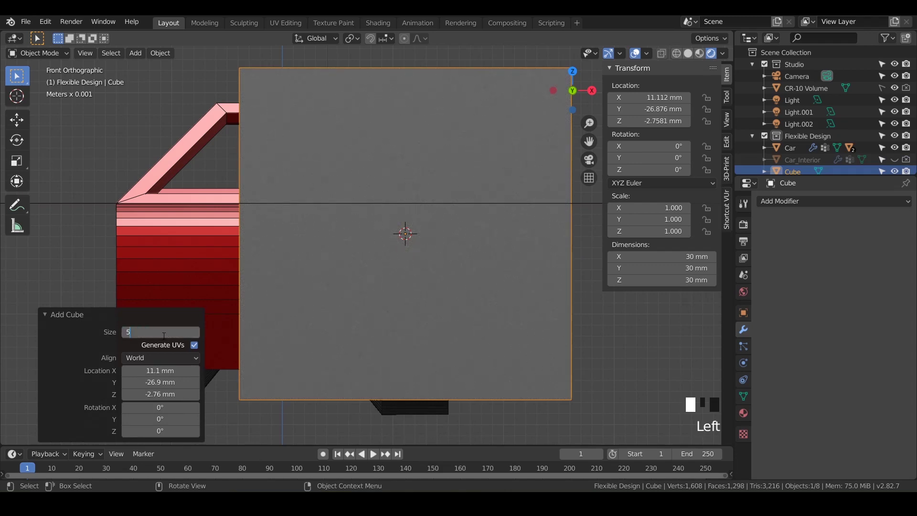
click(84, 352)
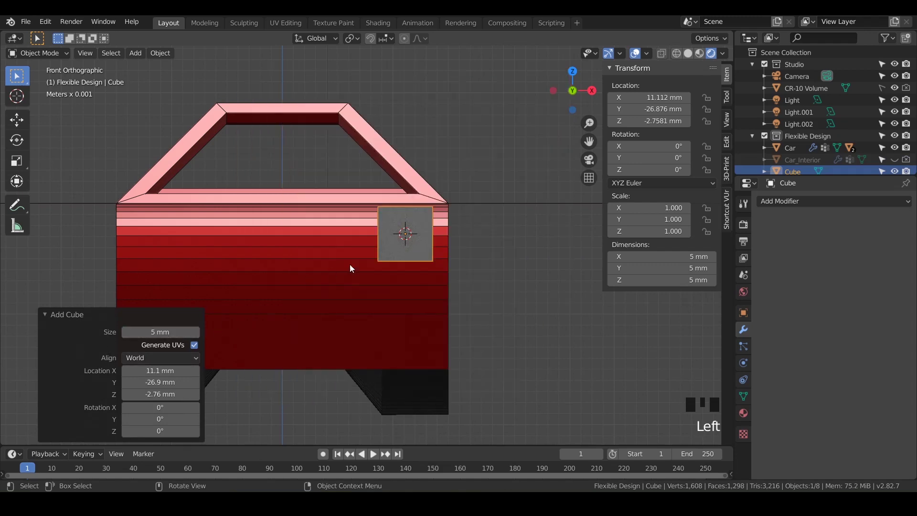
- Rename the new cube as Headlight
middle_drag(409, 259, 403, 193)
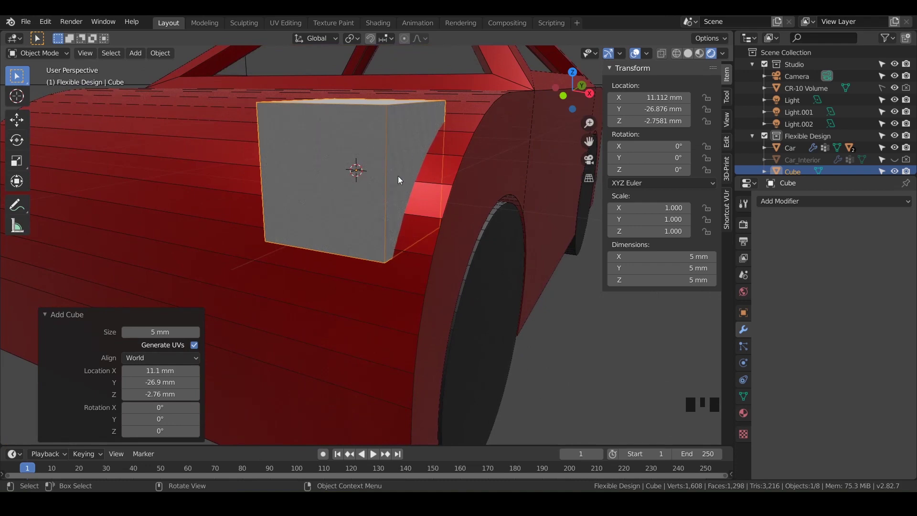
shift+middle_drag(453, 194, 430, 236)
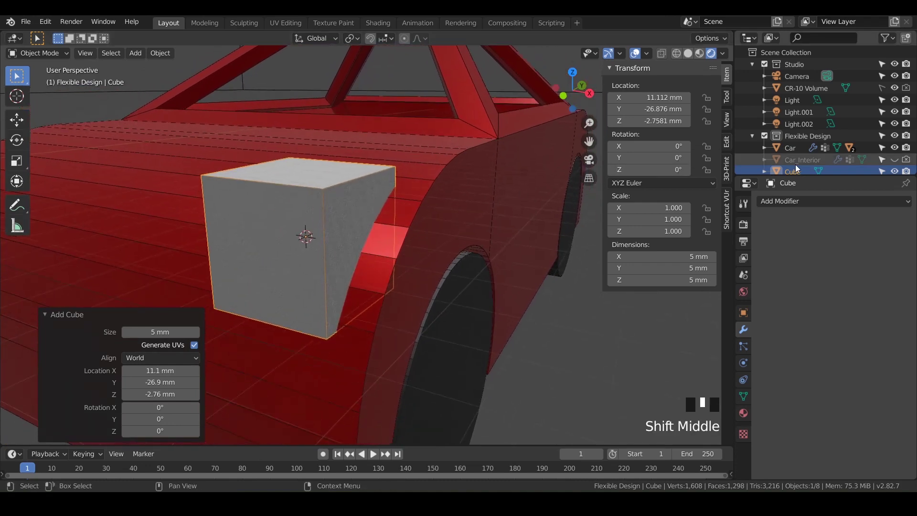
scroll(796, 164, down, 2)
double_click(795, 165)
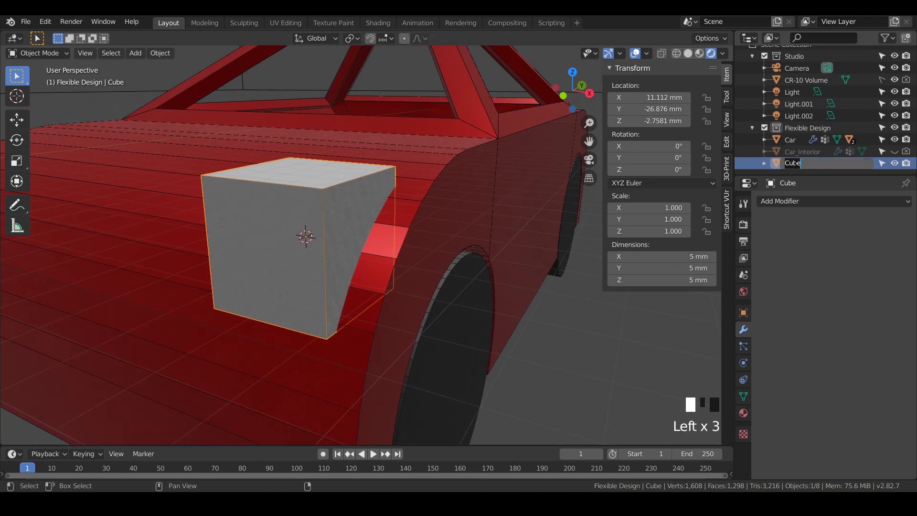
text(Headlight)
key(Return)
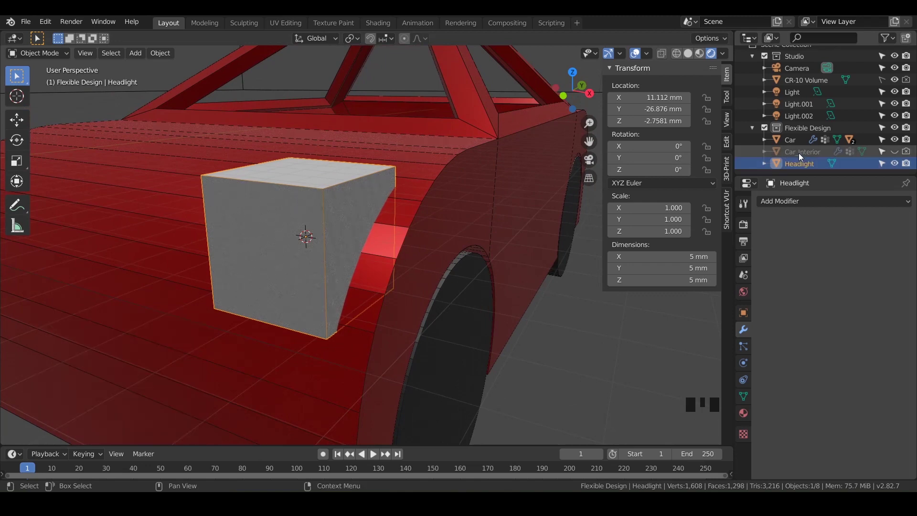
- Parent the Car_Interior object to the Car object and check the Car's child objects
click(799, 154)
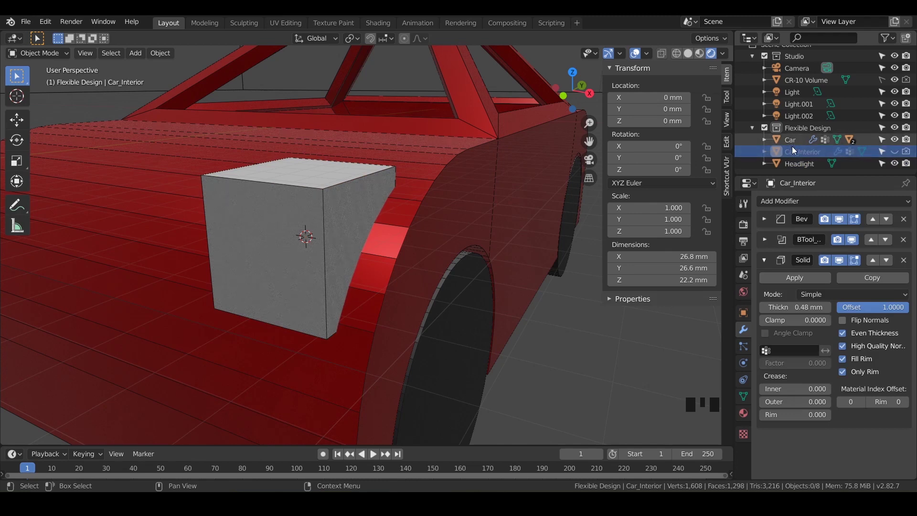
drag(799, 149, 792, 141)
click(780, 150)
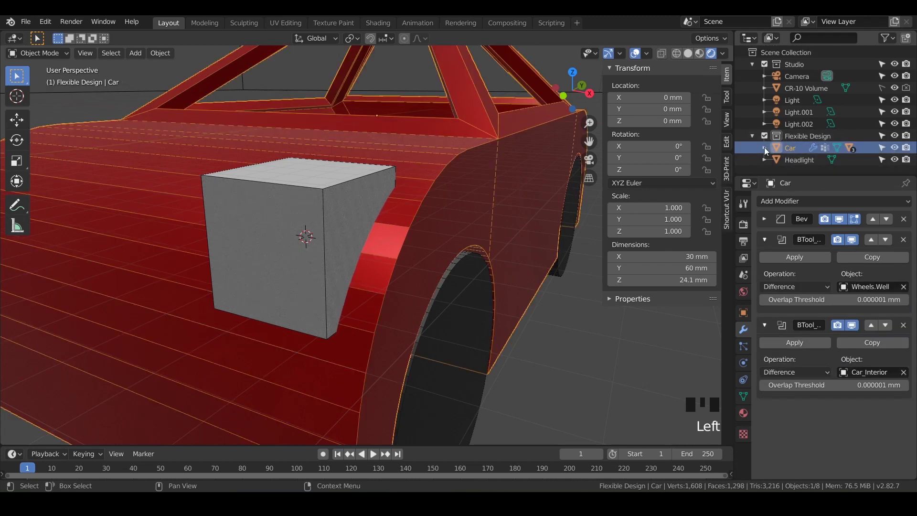
click(765, 148)
scroll(796, 158, down, 3)
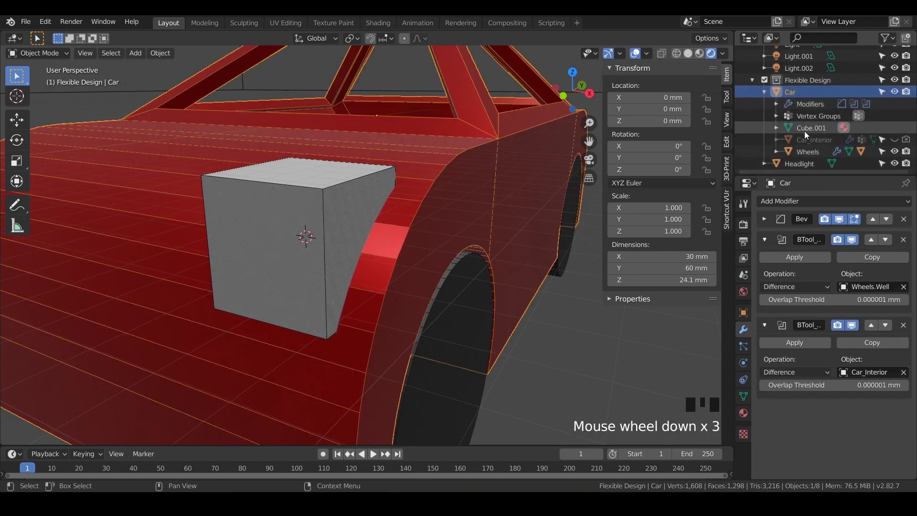
click(765, 93)
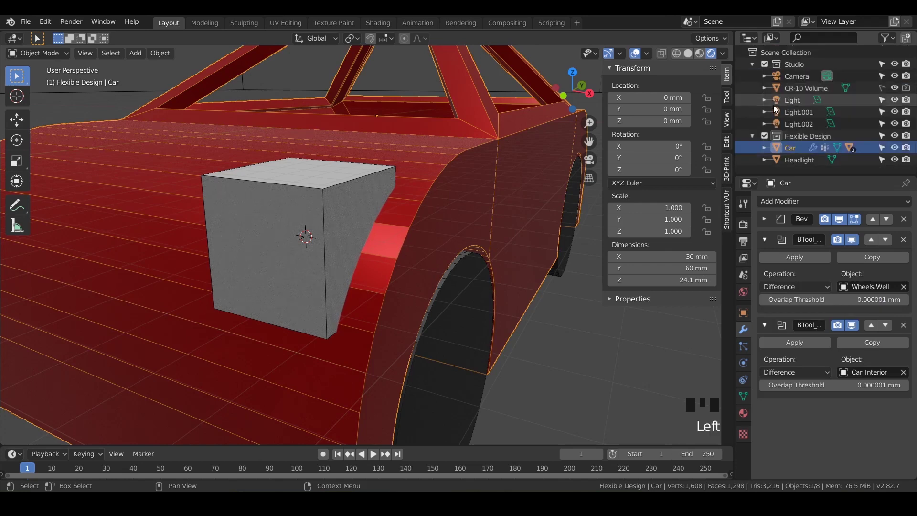
- Subtract the Headlight cube from the Car body with a Bool Tool difference brush
click(801, 162)
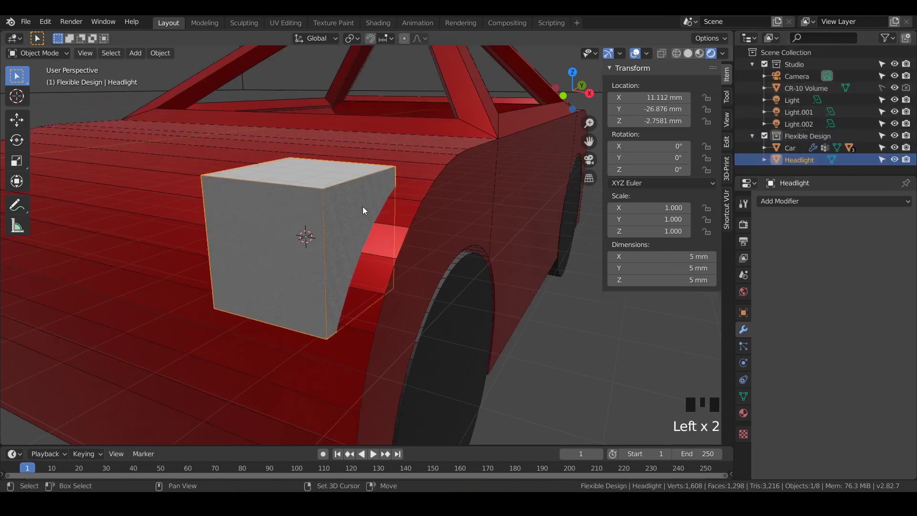
click(343, 208)
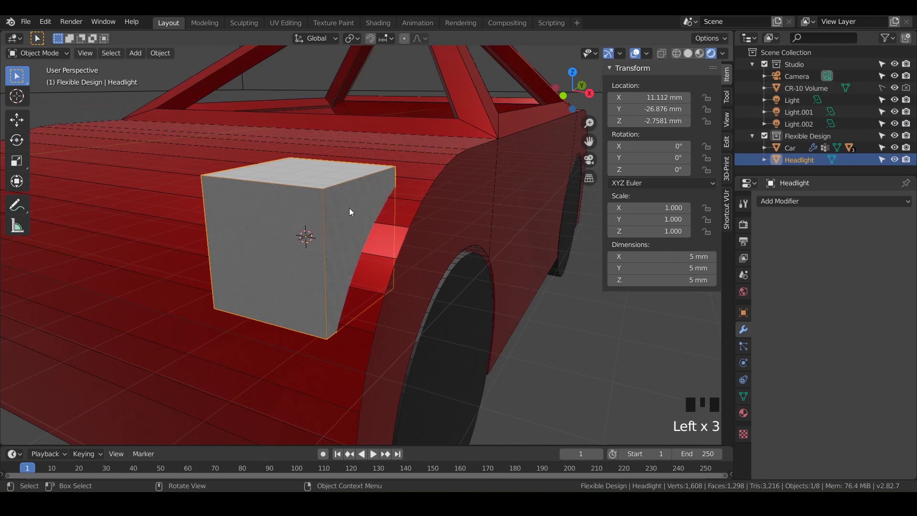
shift+click(452, 197)
key(ctrl)
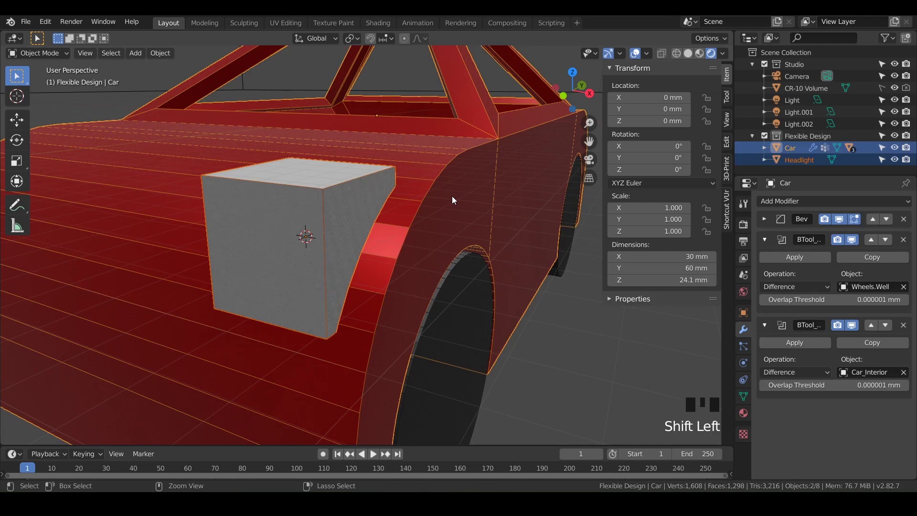
key(ctrl+KP_Subtract)
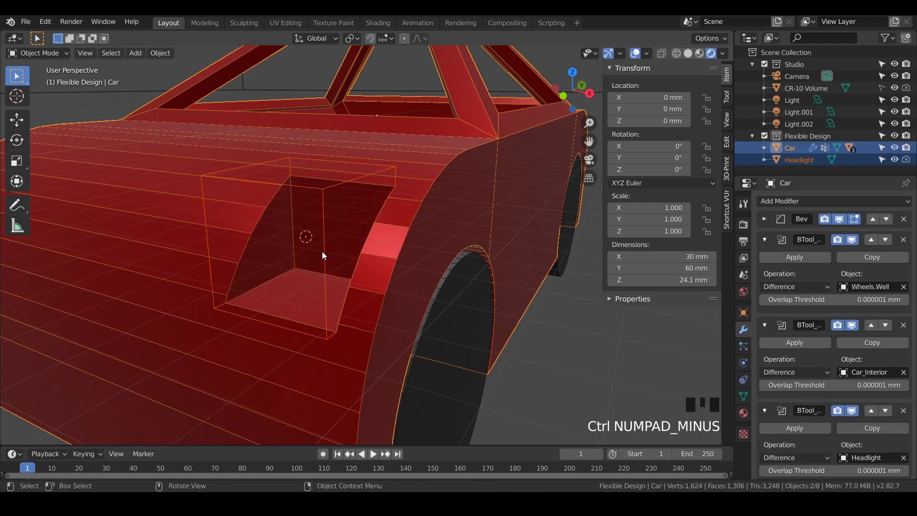
middle_drag(322, 255, 381, 266)
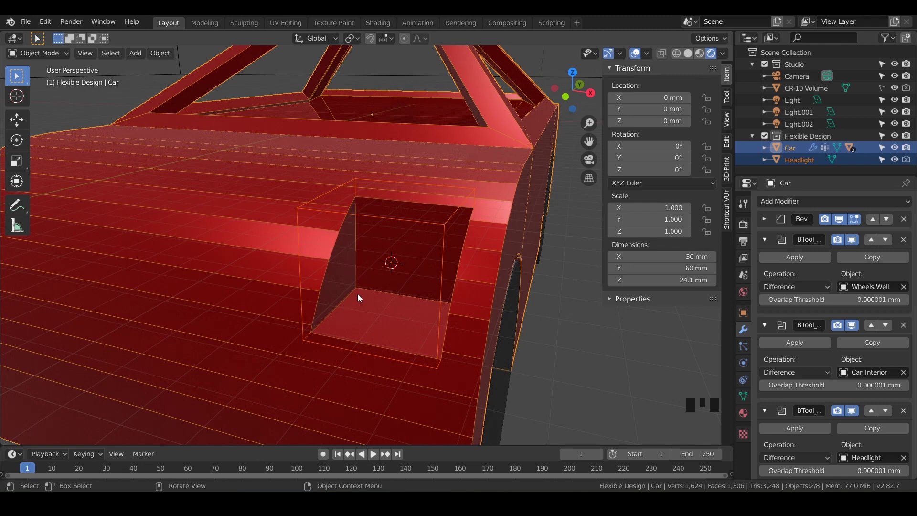
- Scale the Headlight cutter's front face along the X axis by about 1.9 in Edit Mode
click(404, 223)
click(404, 223)
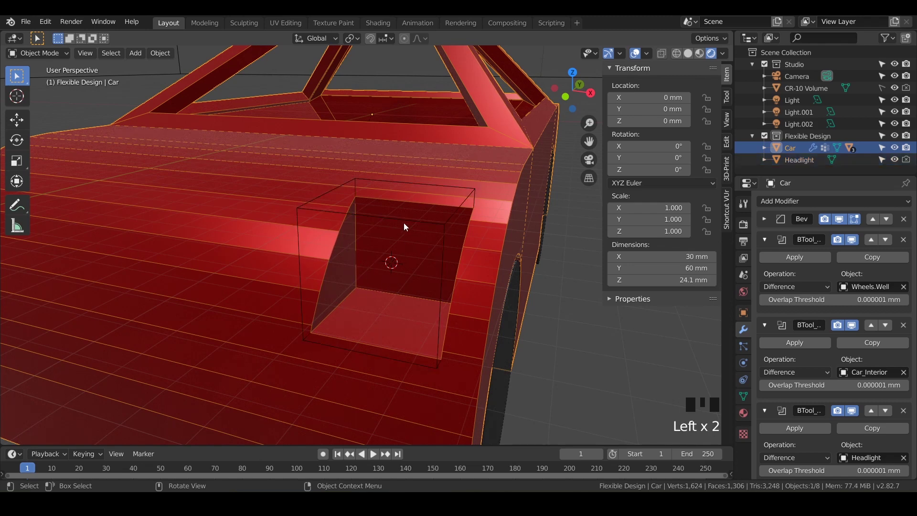
click(404, 222)
key(Tab)
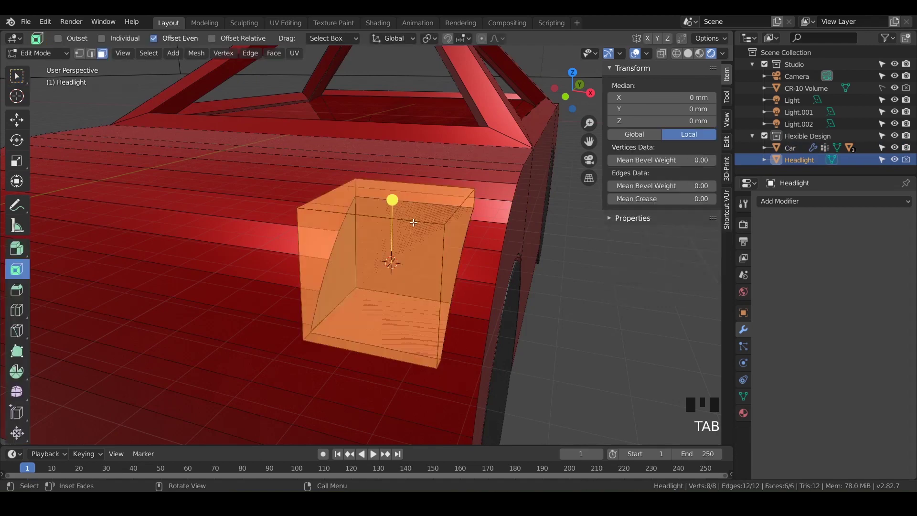
click(365, 295)
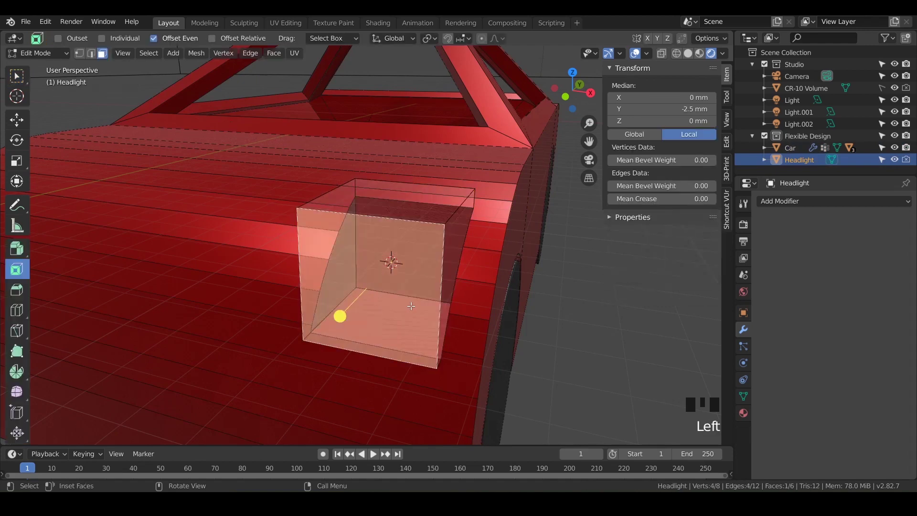
key(s)
key(x)
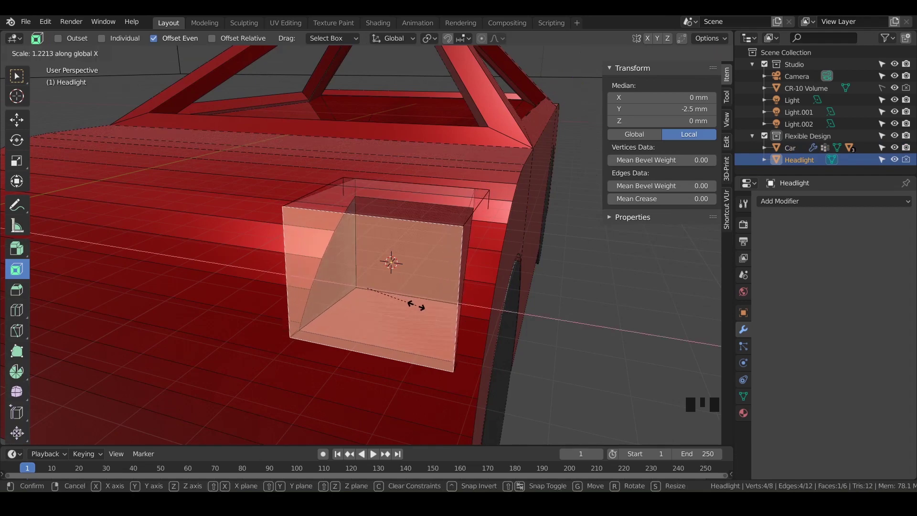
click(445, 313)
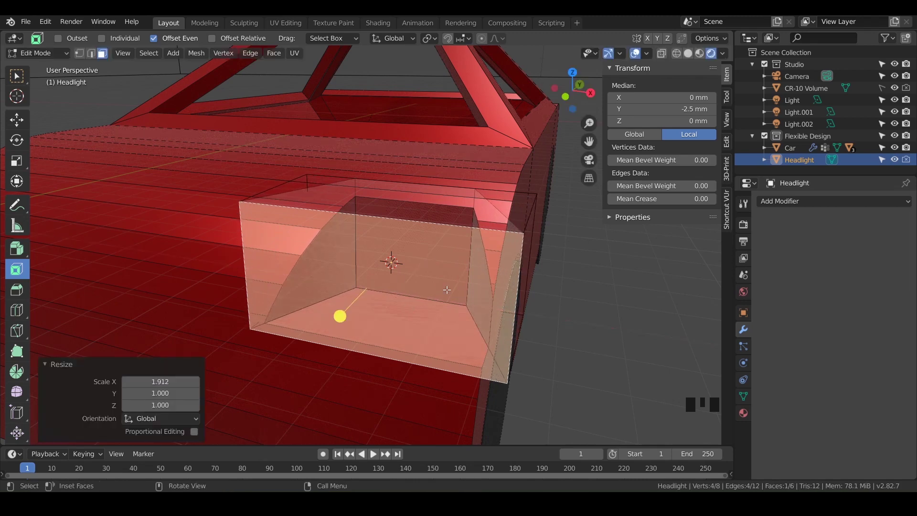
- Move the entire Headlight mesh about -0.8 mm along the X axis and return to Object Mode
key(a)
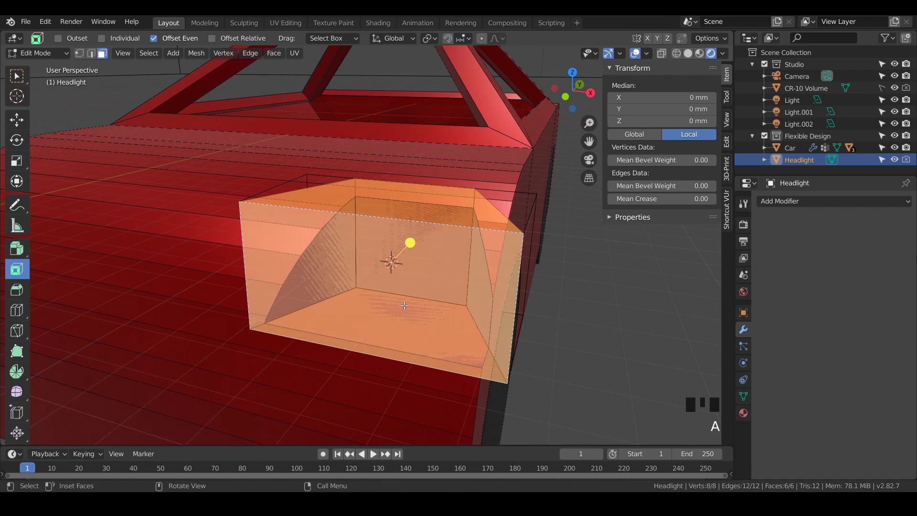
key(g)
key(x)
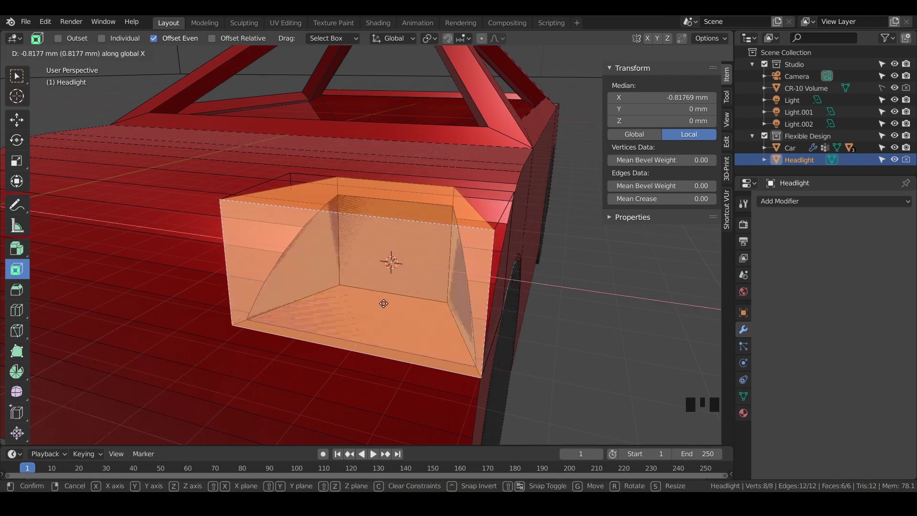
click(386, 304)
key(Tab)
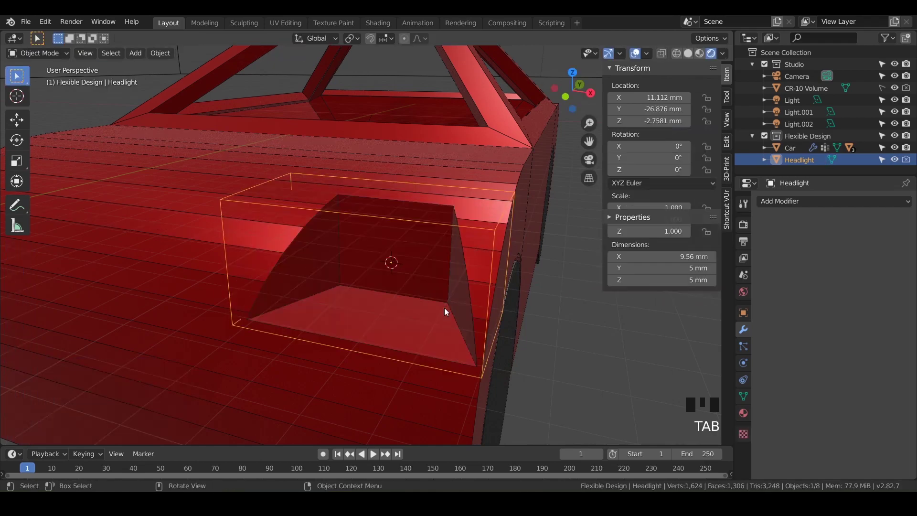
- Add a Mirror modifier on the X axis to the Headlight cutter, with Car as the mirror object
middle_drag(433, 364, 402, 285)
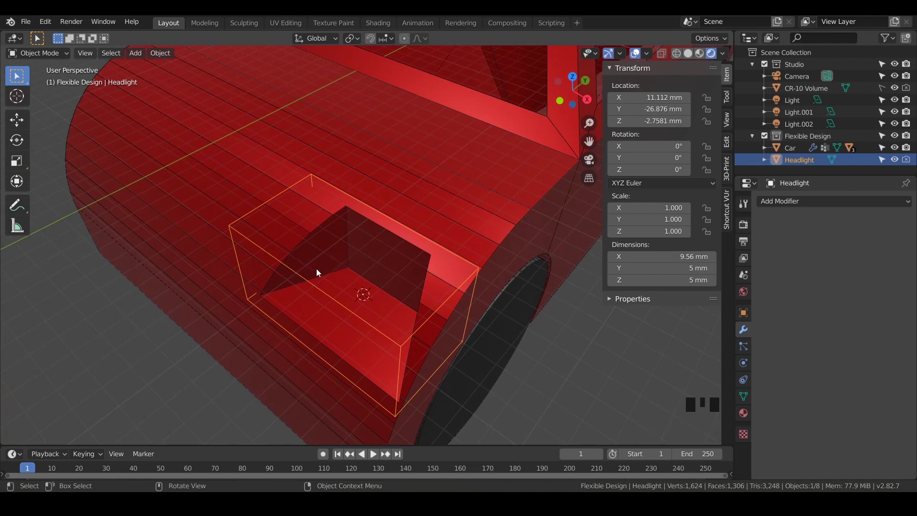
shift+middle_drag(356, 298, 395, 328)
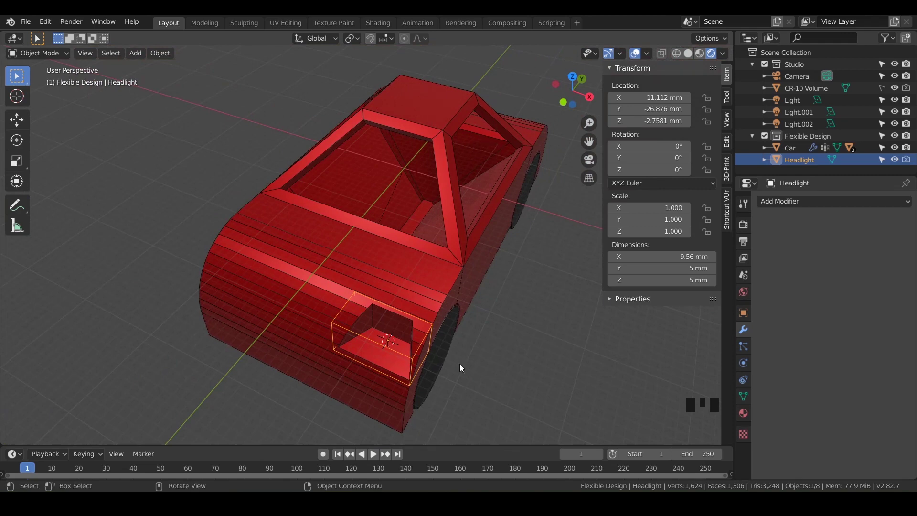
middle_drag(460, 363, 448, 365)
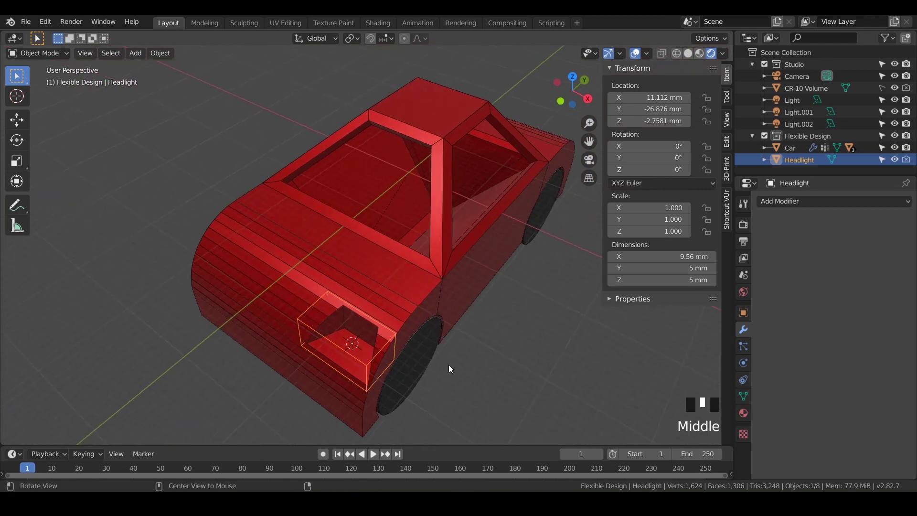
click(795, 201)
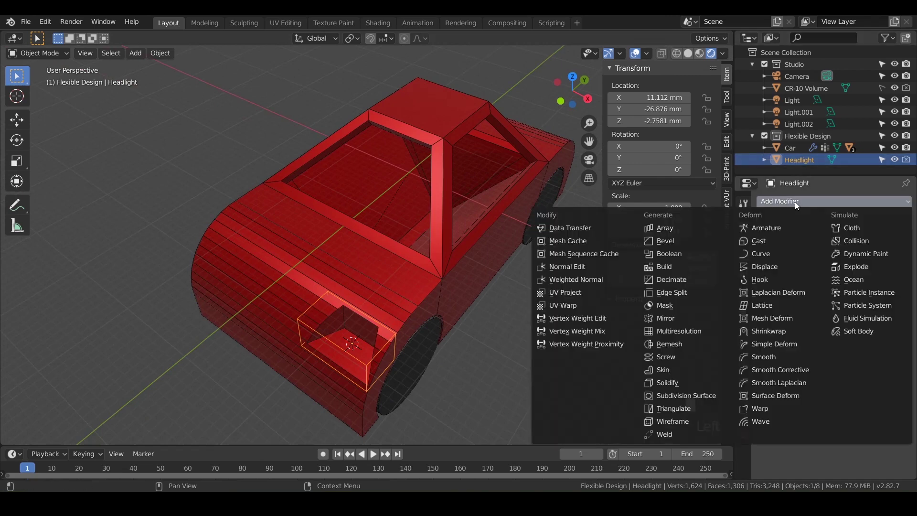
click(673, 318)
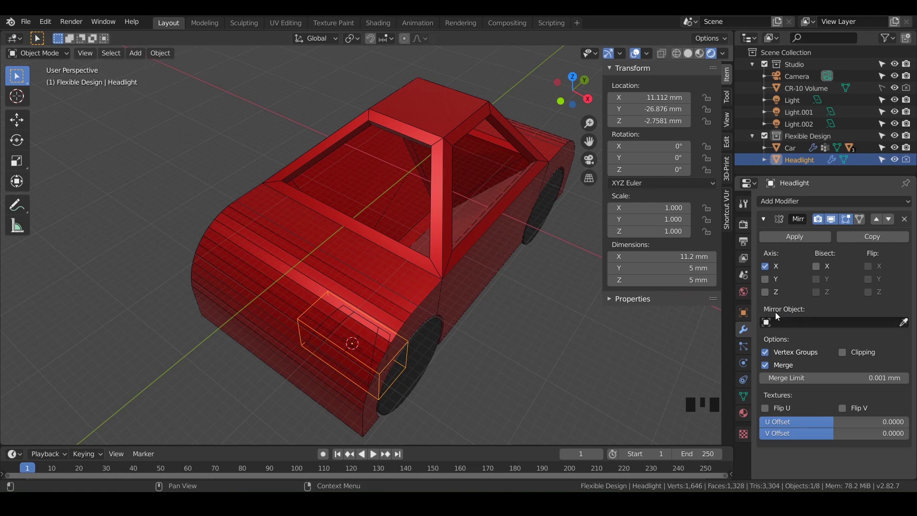
click(797, 322)
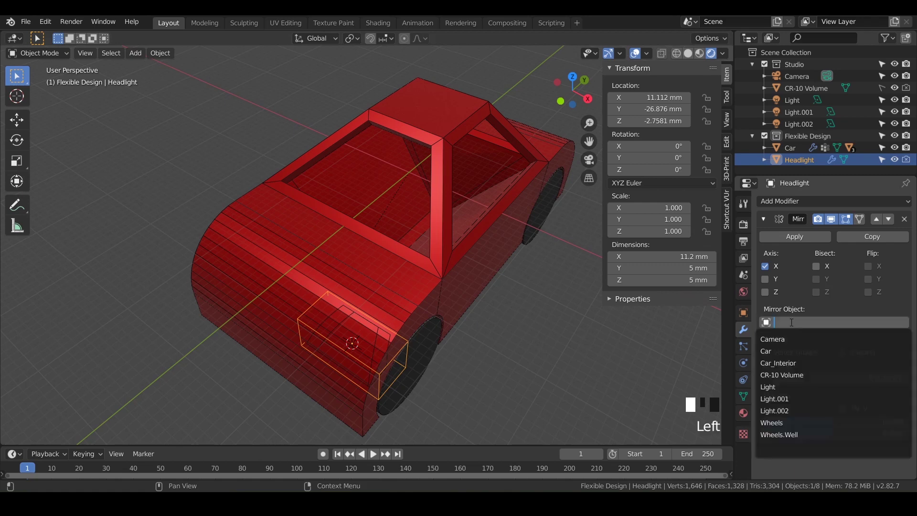
click(774, 356)
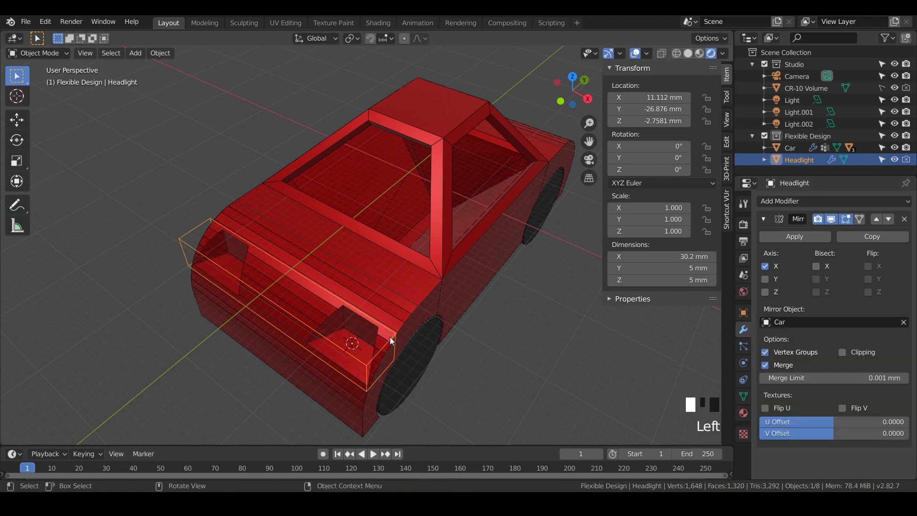
- Mirror the Headlight cutter on the Y axis as well, and move its top face about -3.02 mm along Y in Edit Mode
middle_drag(466, 313, 346, 310)
click(764, 280)
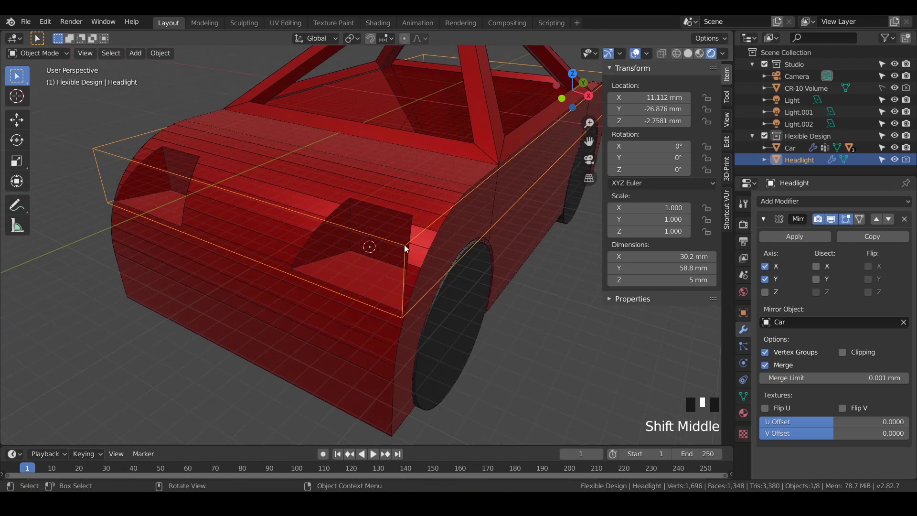
key(Tab)
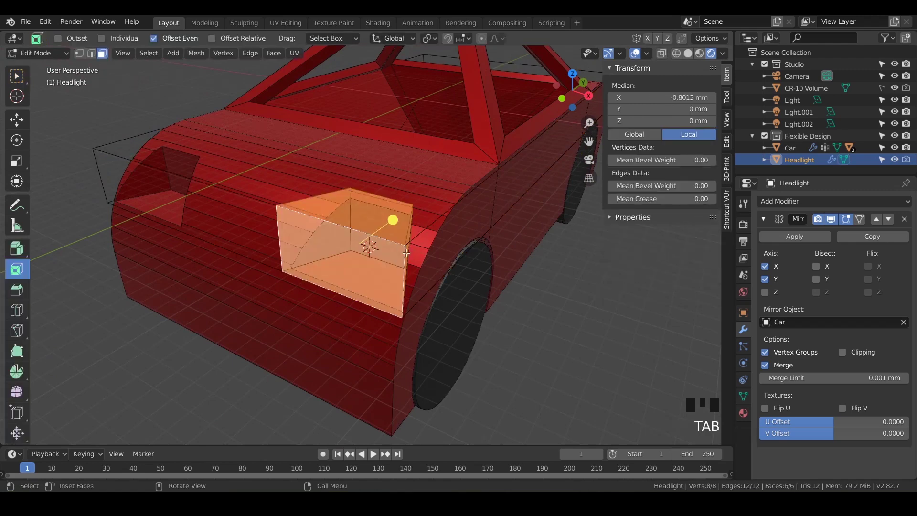
click(381, 225)
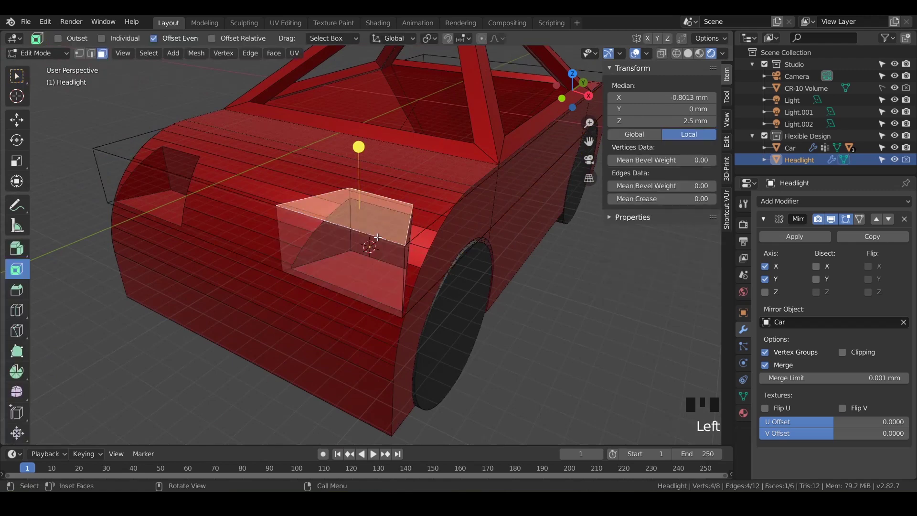
click(358, 237)
click(363, 230)
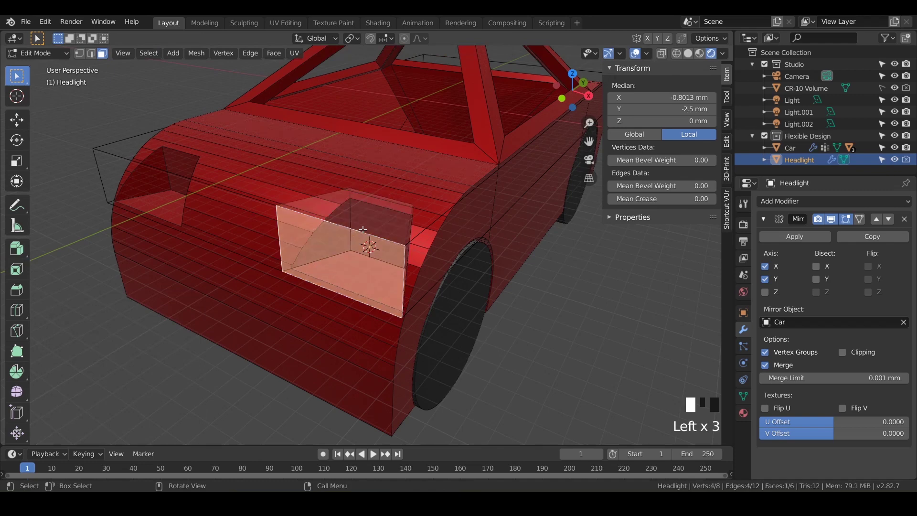
key(g)
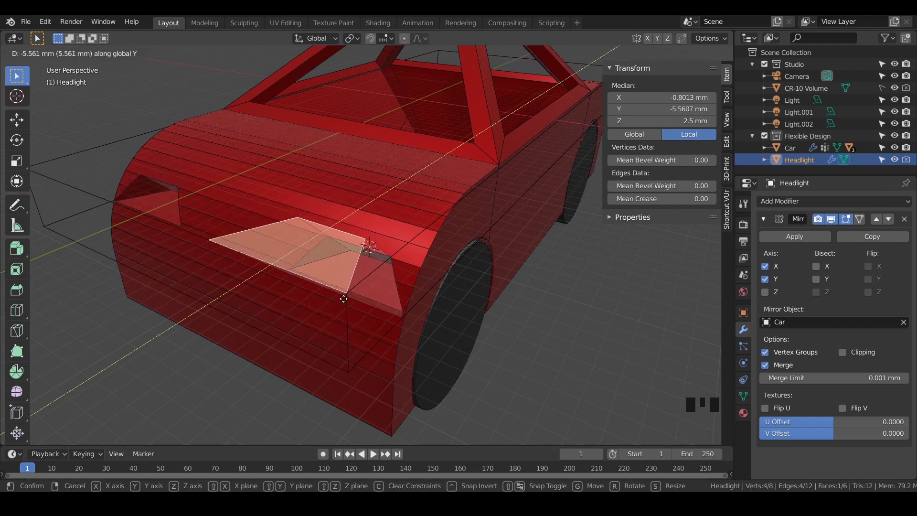
click(369, 276)
shift+middle_drag(367, 279, 419, 238)
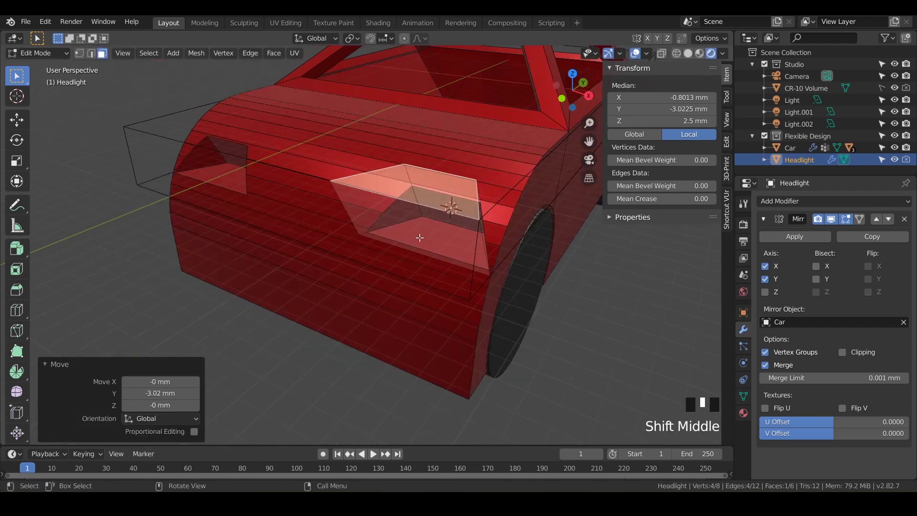
- Move the entire Headlight mesh about -0.28 mm along the X axis and return to Object Mode
key(a)
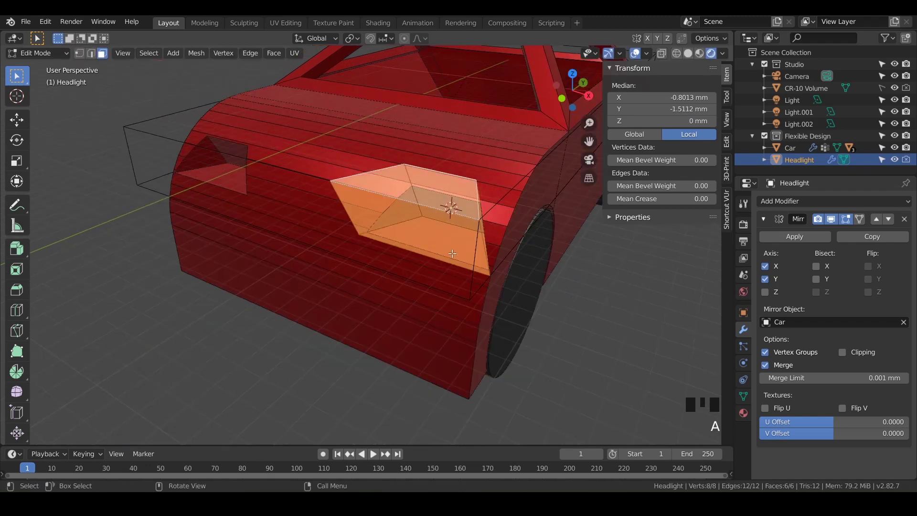
scroll(484, 275, up, 3)
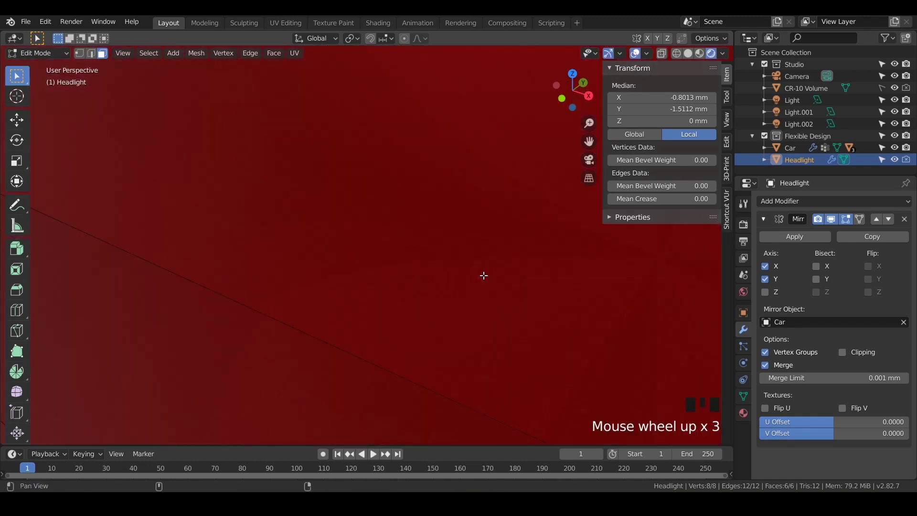
scroll(484, 276, down, 3)
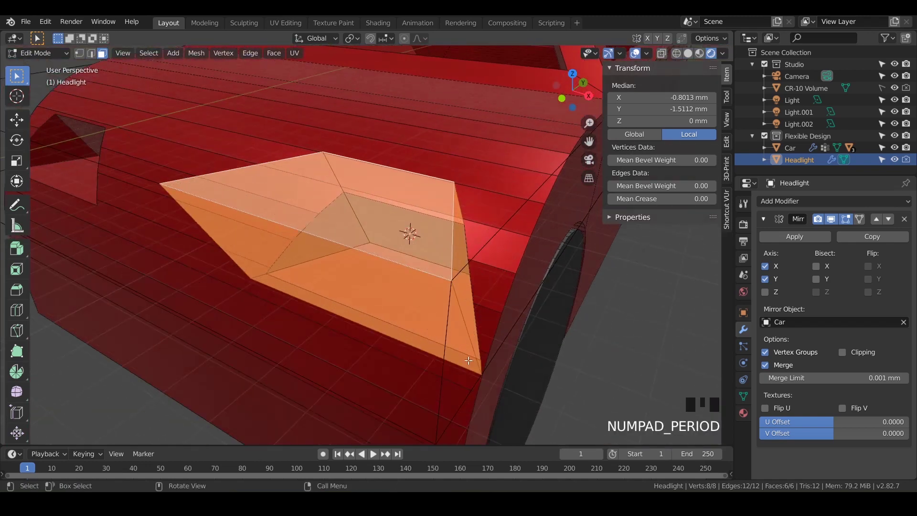
key(g)
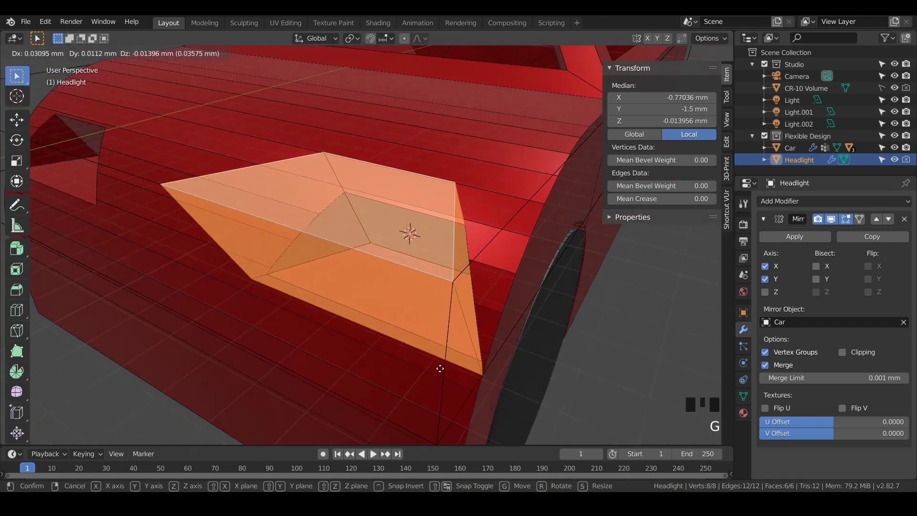
key(x)
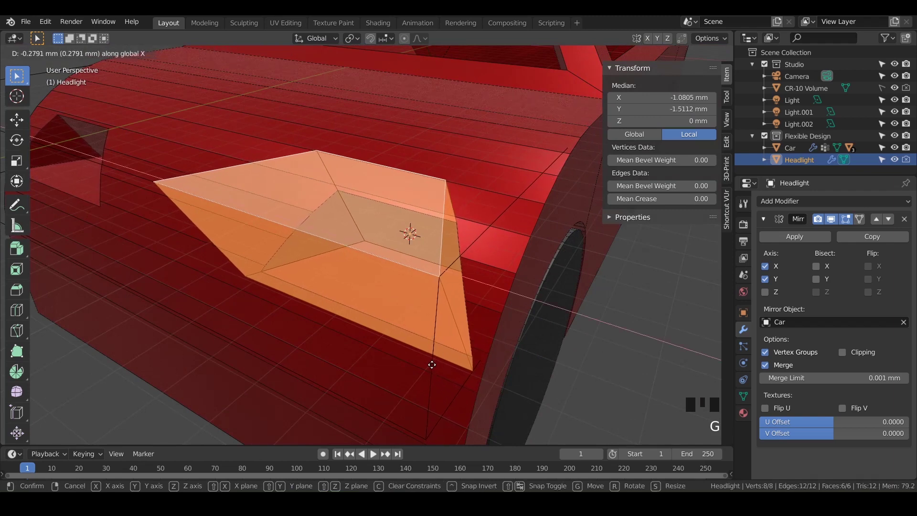
click(432, 364)
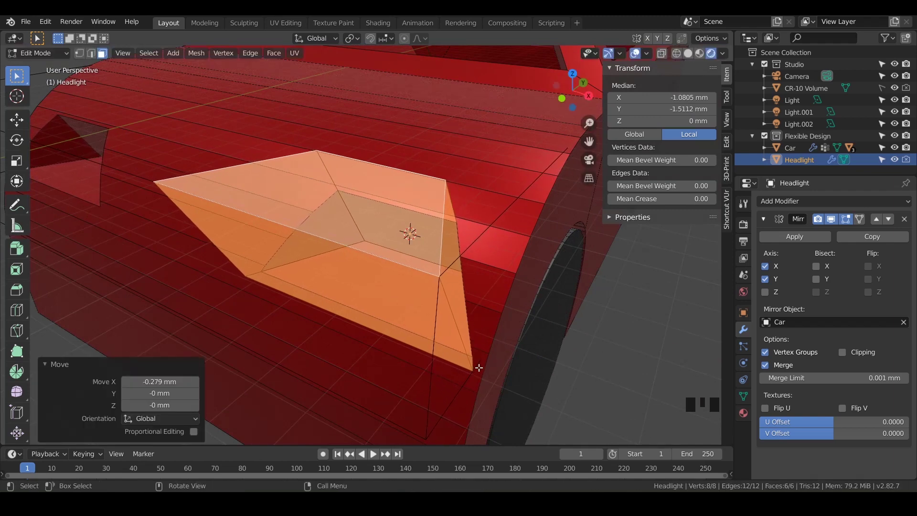
scroll(472, 374, down, 4)
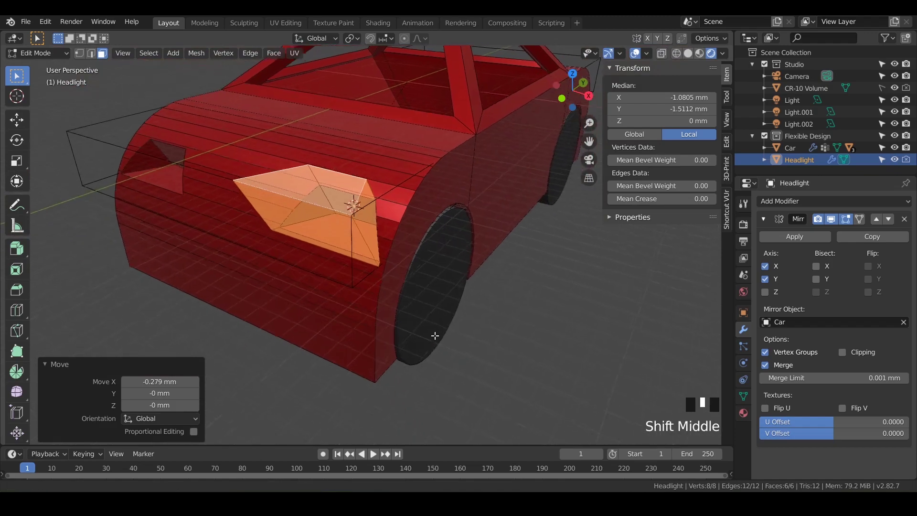
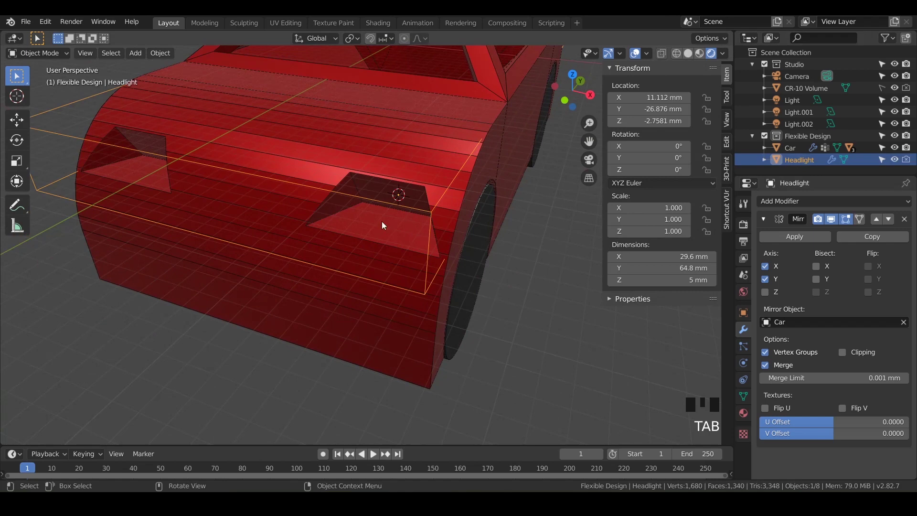
- Parent the Headlight cutter to the Car using the Object parent type
mouse_move(447, 243)
shift+middle_down()
mouse_move(445, 259)
mouse_move(385, 316)
mouse_move(437, 231)
shift+middle_up()
shift+click(439, 233)
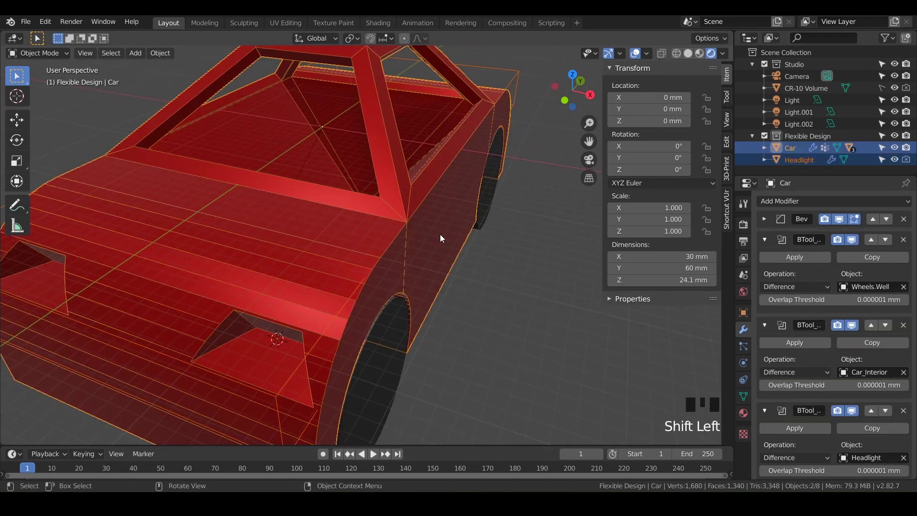
key(ctrl+p)
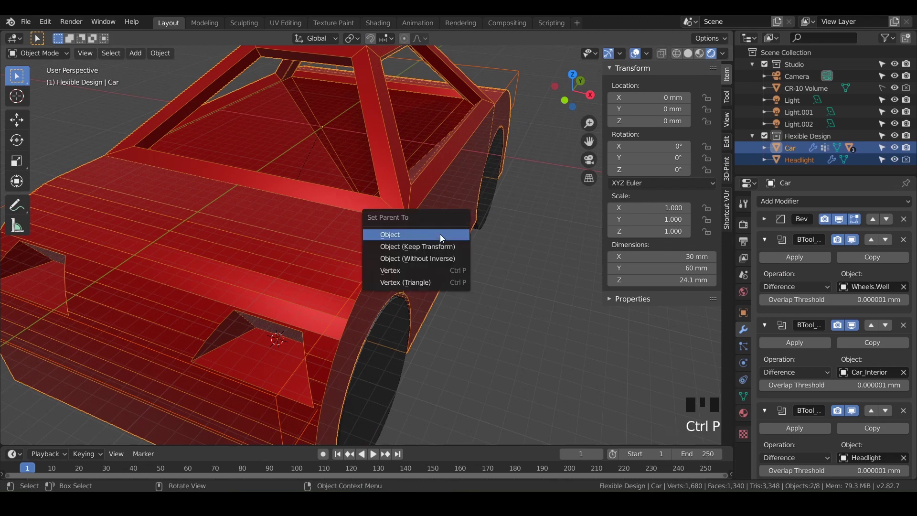
click(415, 236)
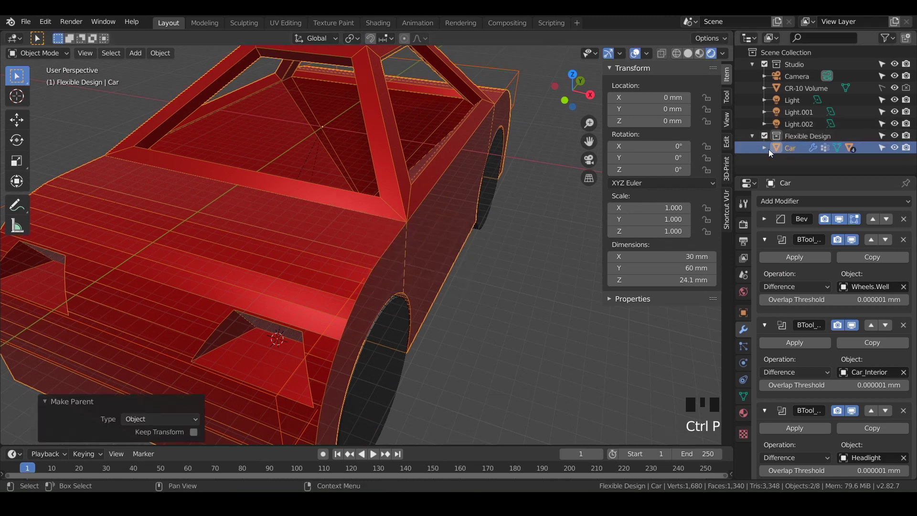
- Select the Headlight object under Car and give it a new material with an Emission surface shader
shift+middle_drag(435, 284, 431, 242)
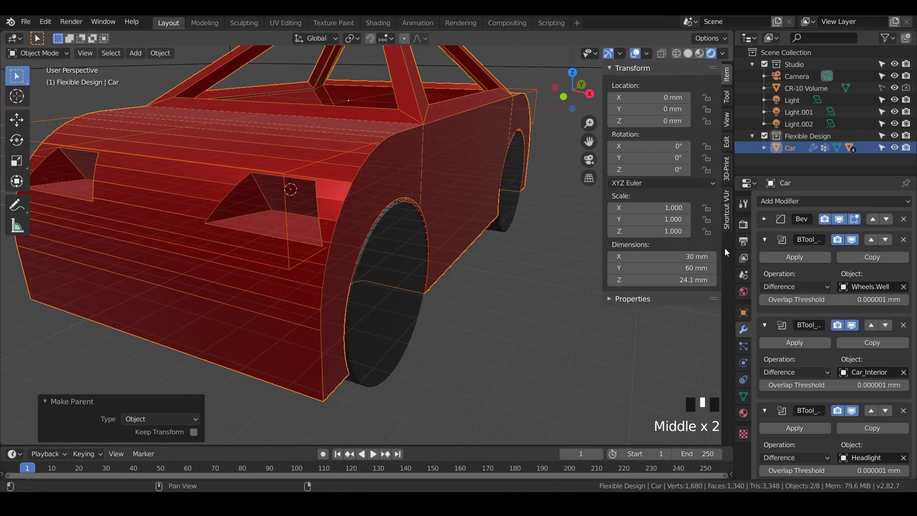
click(762, 146)
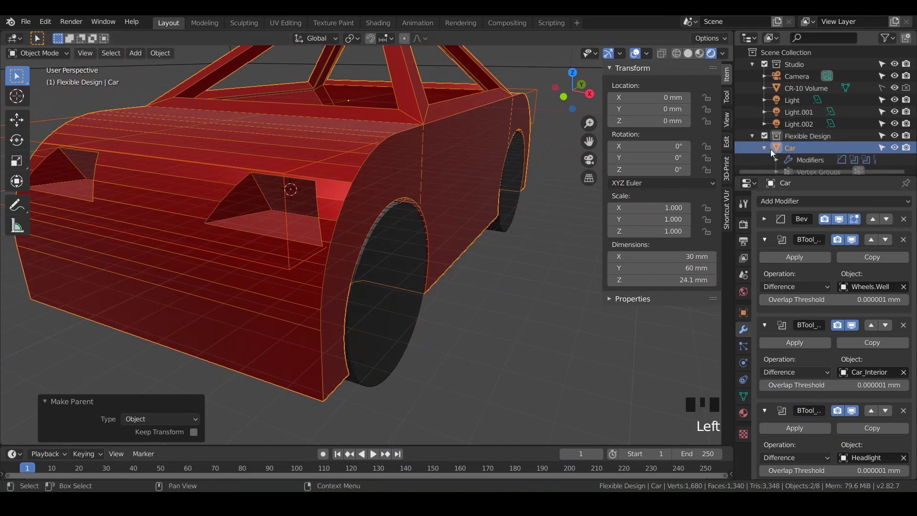
scroll(771, 149, down, 4)
click(811, 155)
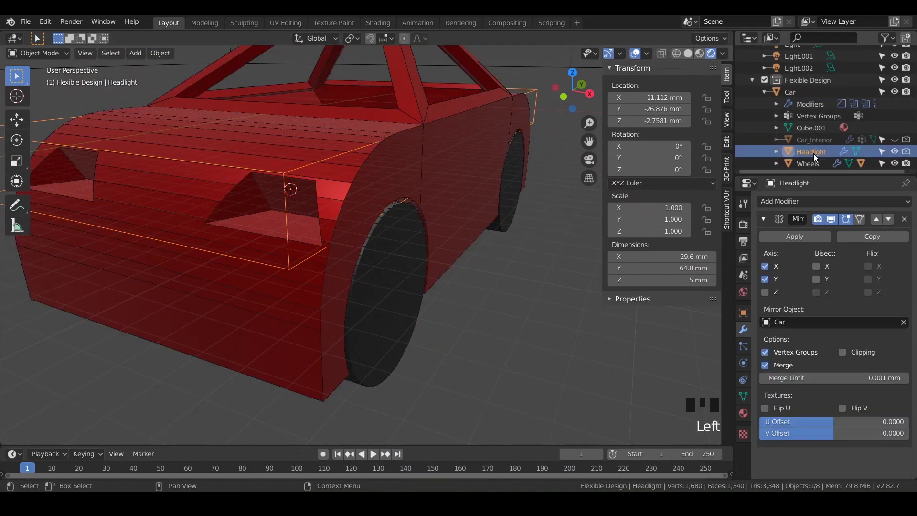
click(744, 414)
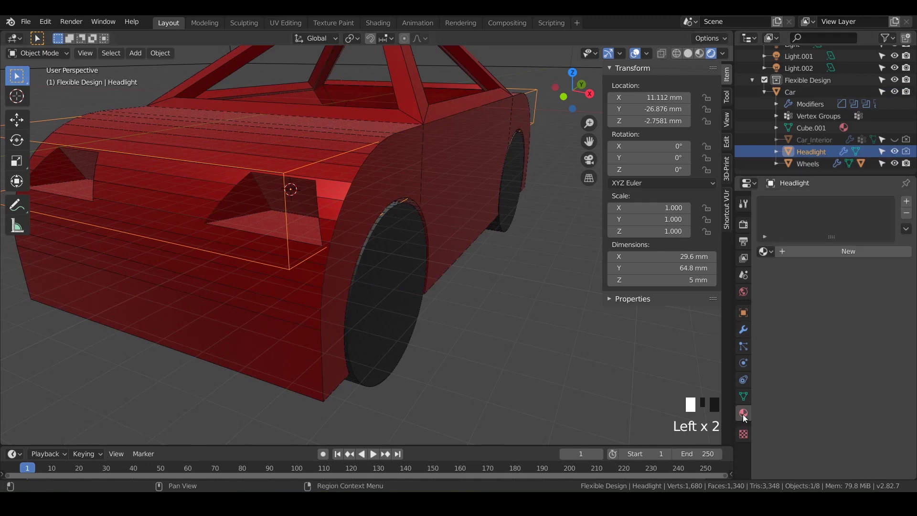
click(825, 253)
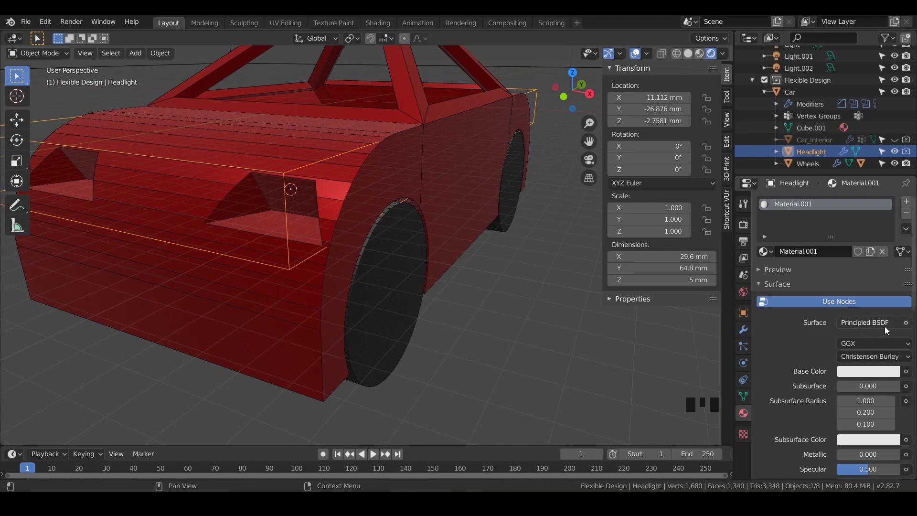
click(904, 326)
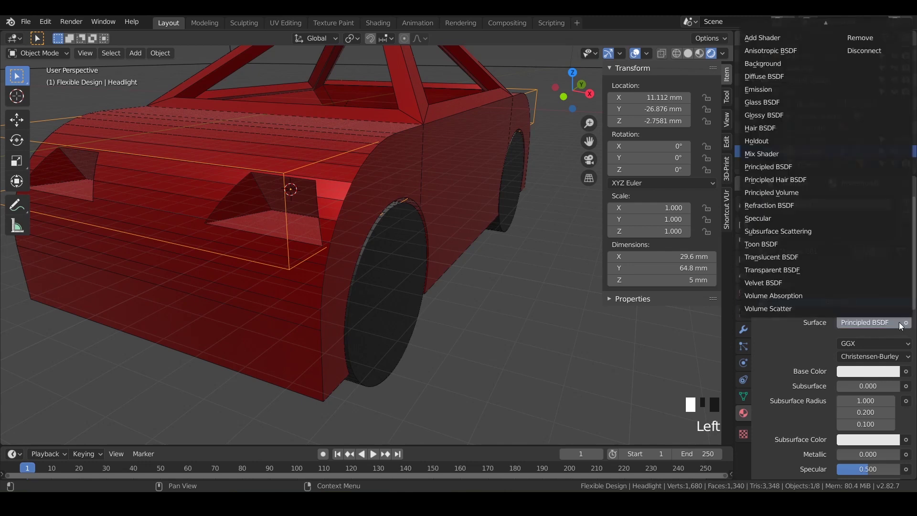
click(759, 90)
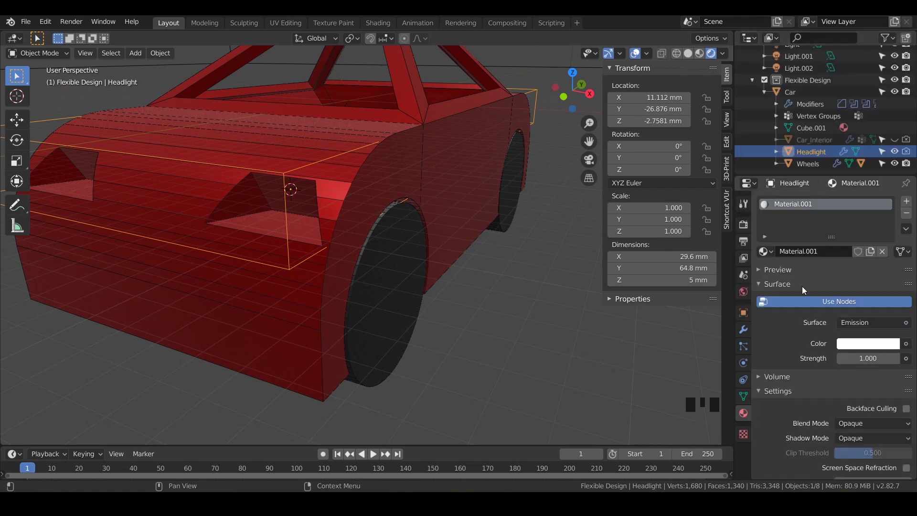
- Set the emission strength of the Headlight material to 3
click(862, 360)
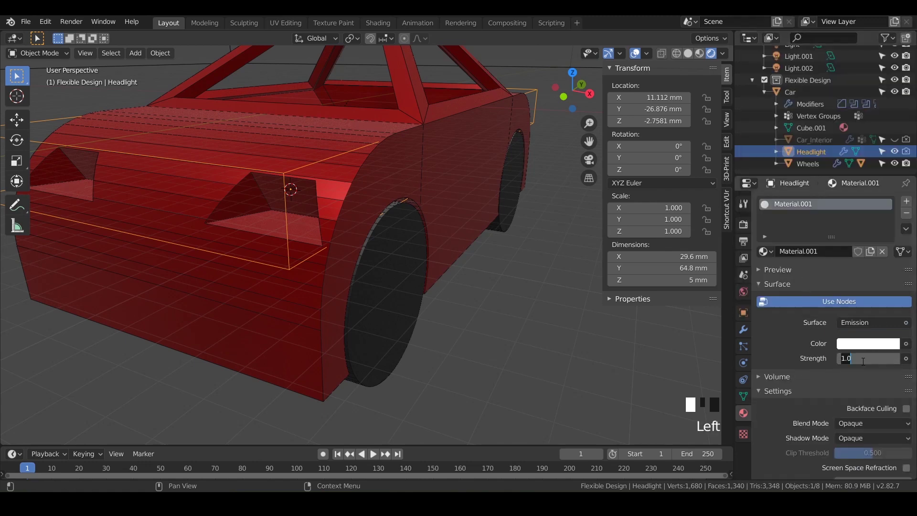
text(3)
click(785, 346)
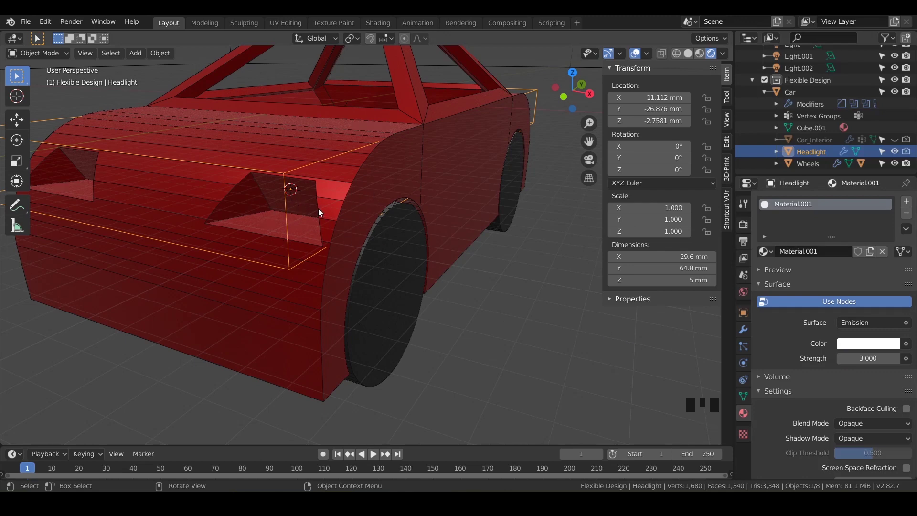
click(801, 92)
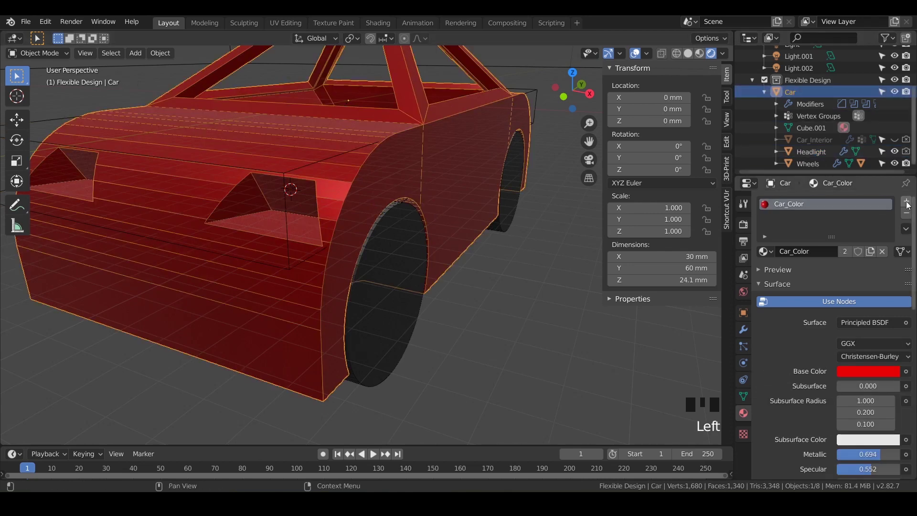
key(ctrl+z)
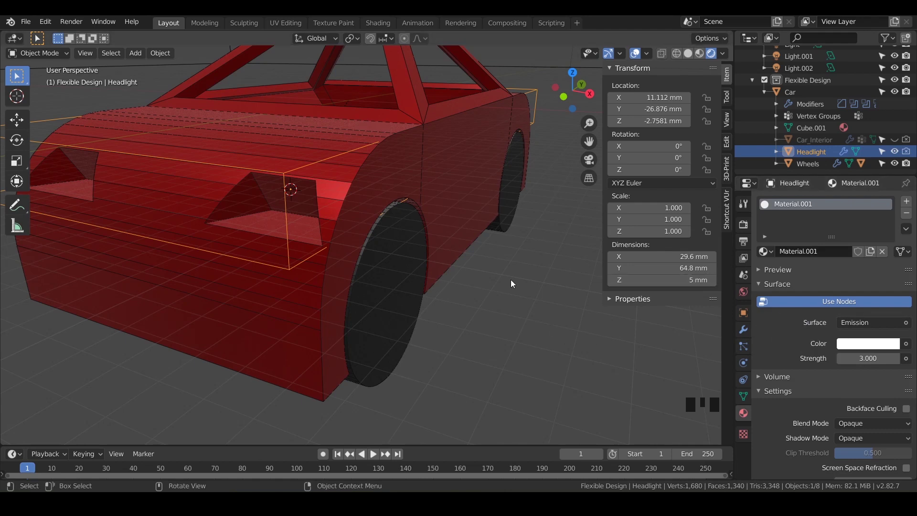
- Rename the Headlight object's material to Light
click(812, 254)
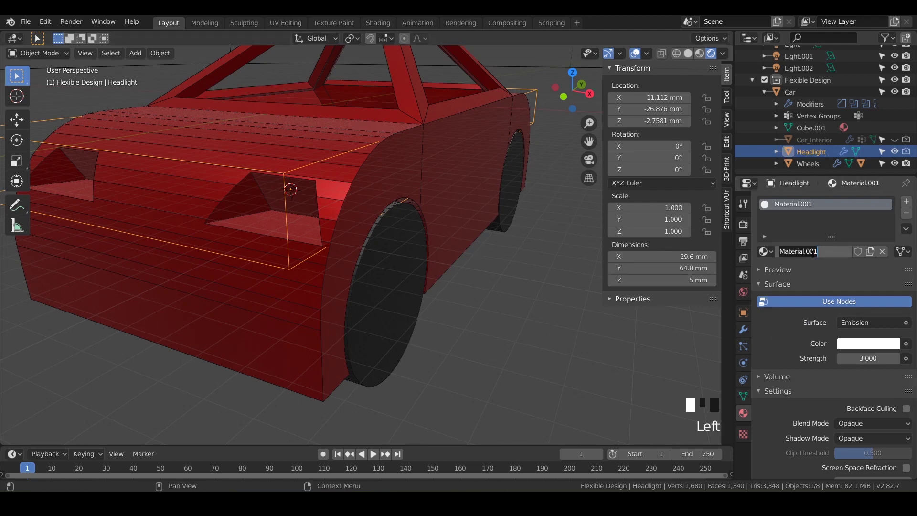
drag(826, 253, 780, 252)
text(Lig)
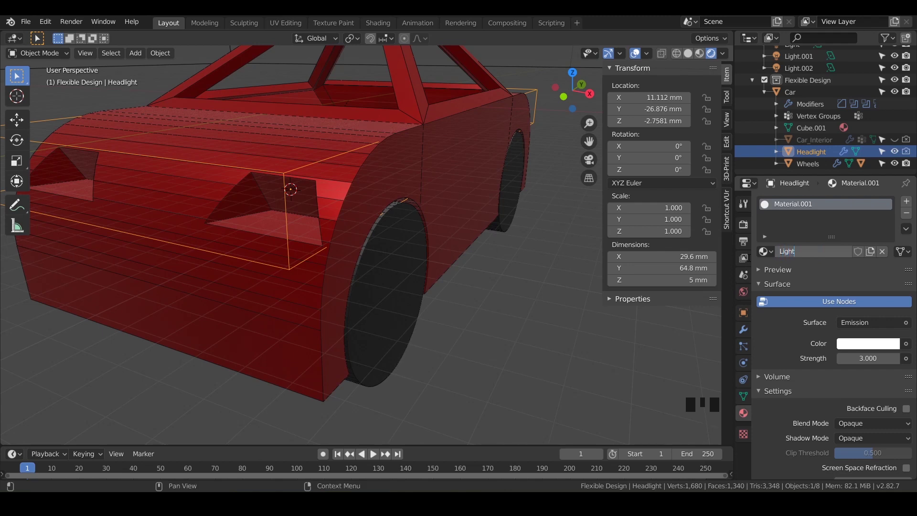
text(ht)
key(Return)
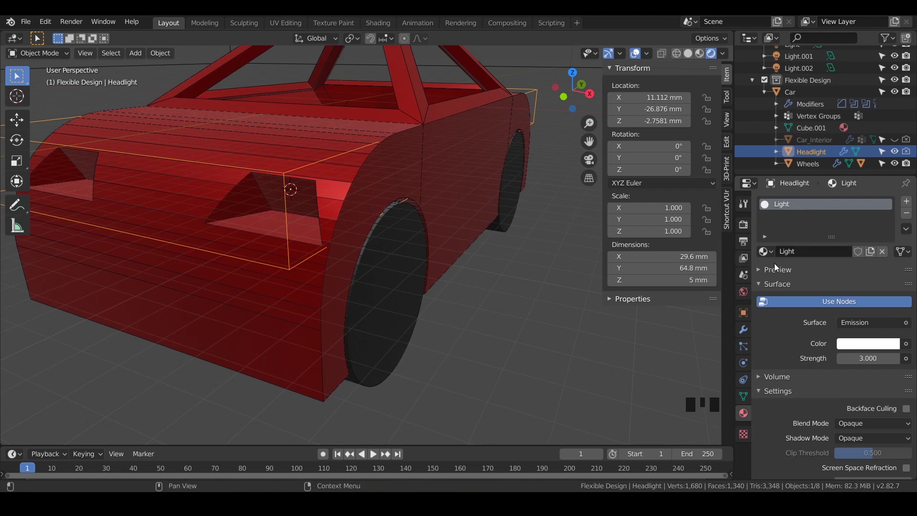
click(824, 222)
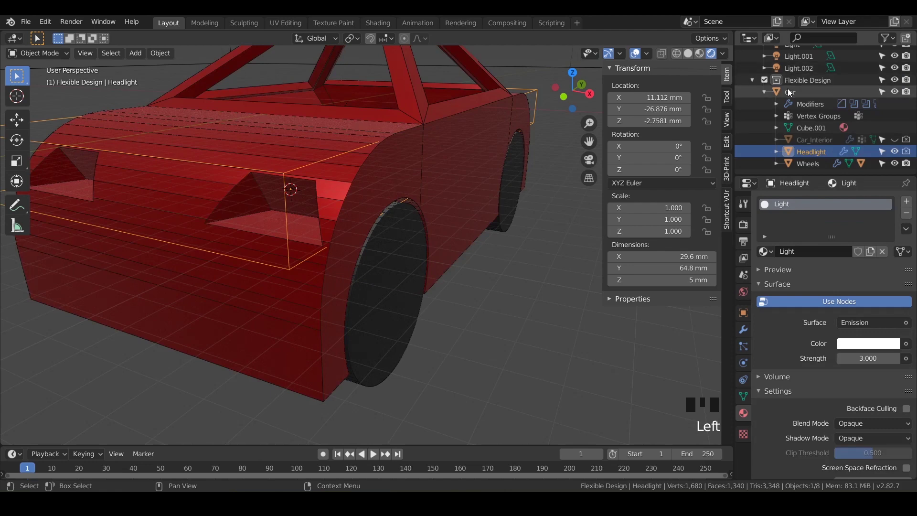
- Add a second material slot to the Car object and assign the existing Light material to it
click(791, 92)
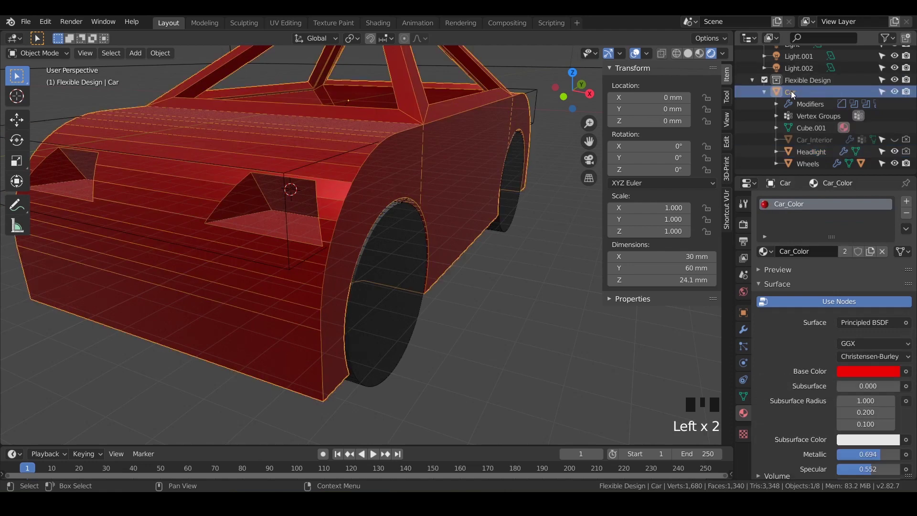
click(907, 205)
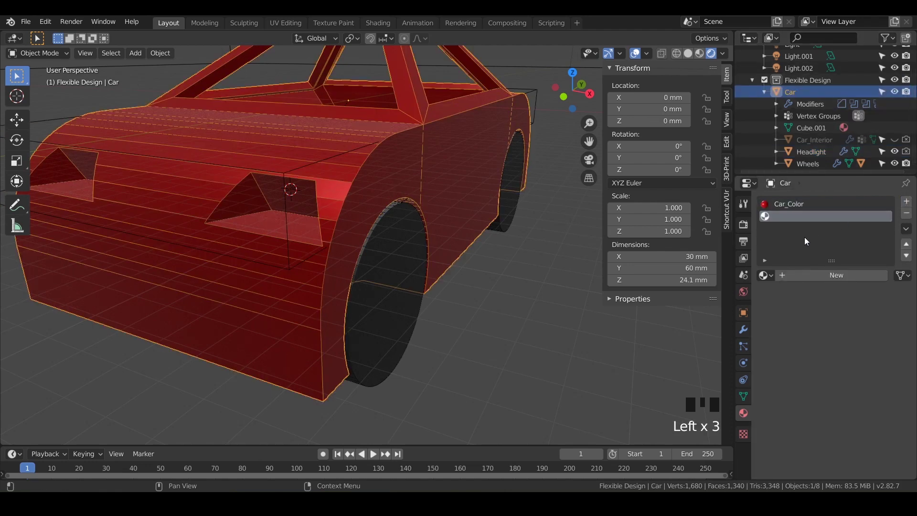
click(770, 275)
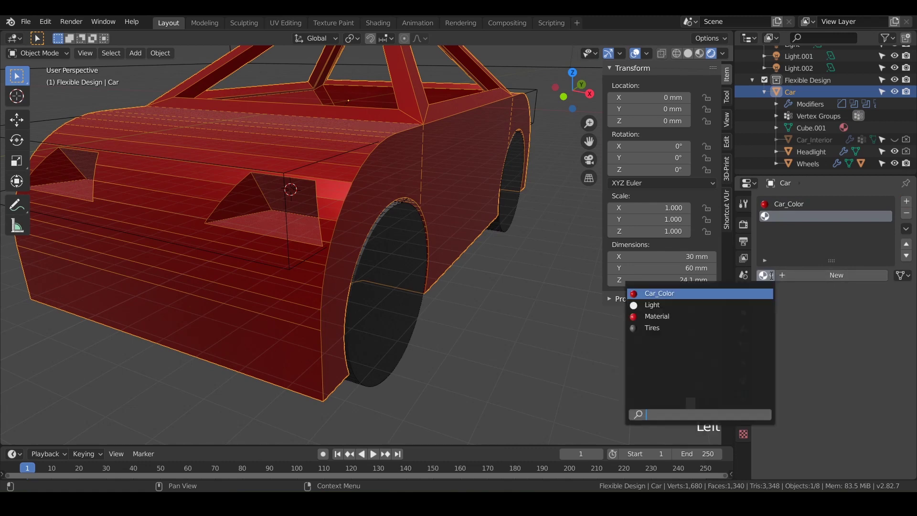
click(656, 306)
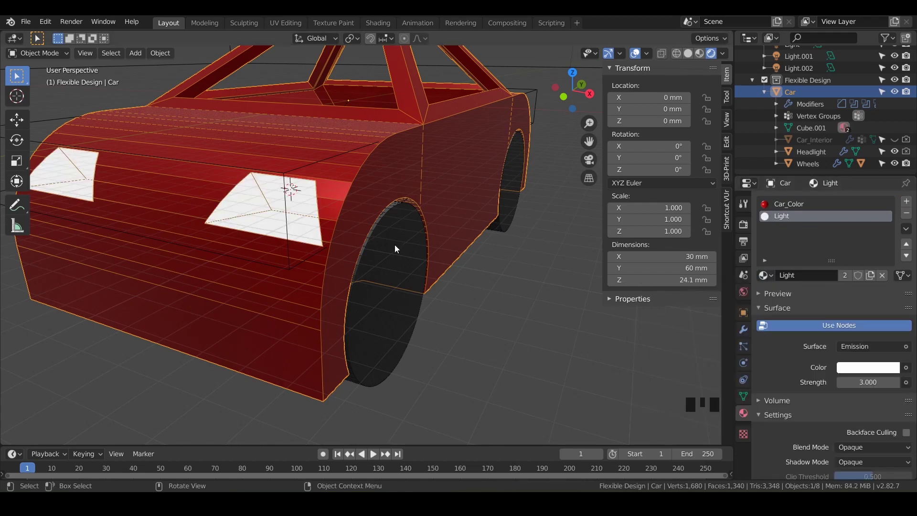
- Enable Ambient Occlusion, Bloom and Screen Space Reflections in the Eevee render settings
middle_drag(422, 241, 480, 309)
scroll(432, 241, down, 2)
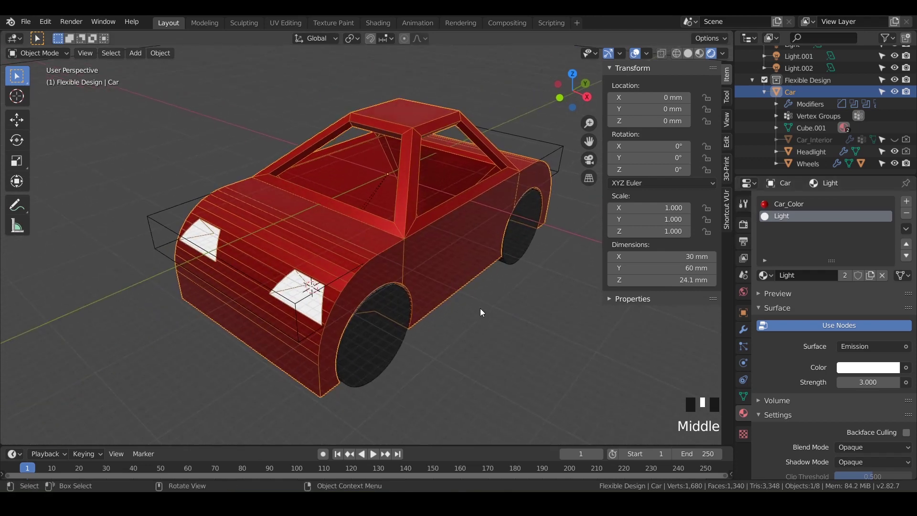
click(744, 223)
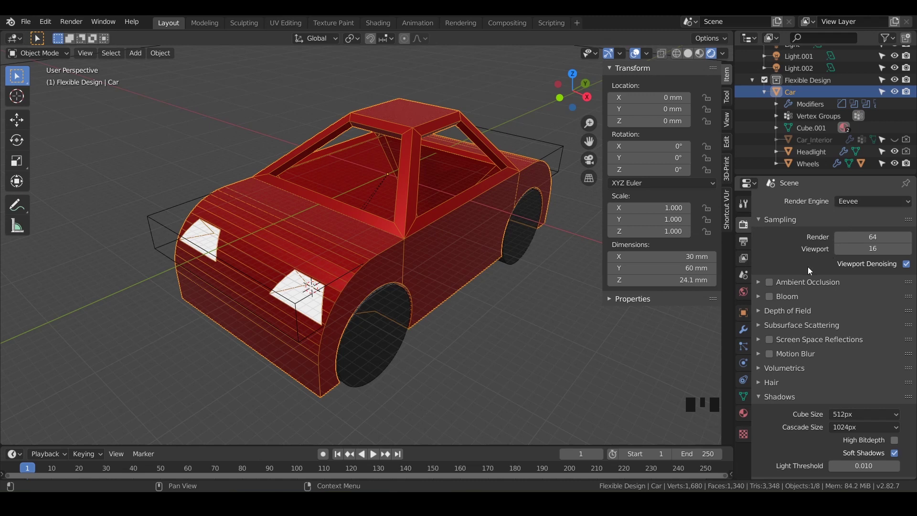
click(770, 283)
click(769, 297)
middle_drag(405, 326, 415, 309)
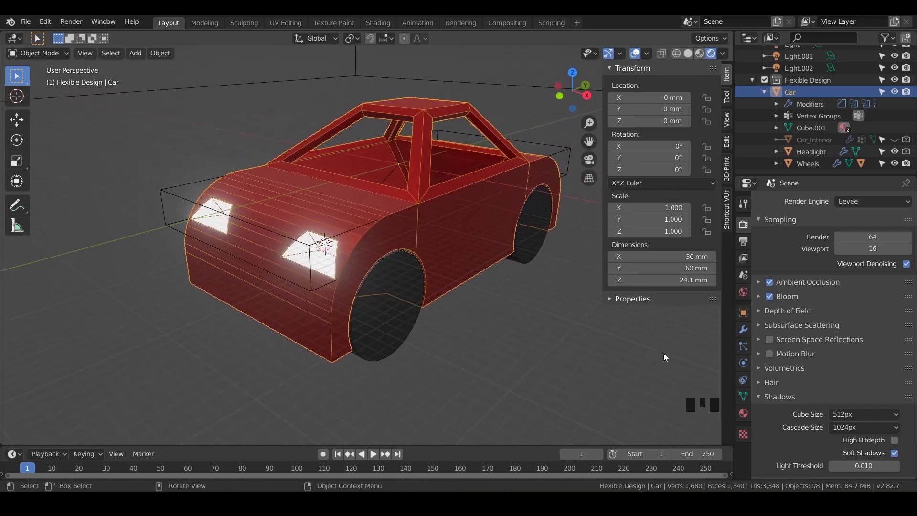
click(770, 339)
- Snap the 3D cursor to the world origin and add a 5 mm cube there
scroll(326, 311, up, 2)
middle_drag(337, 308, 381, 287)
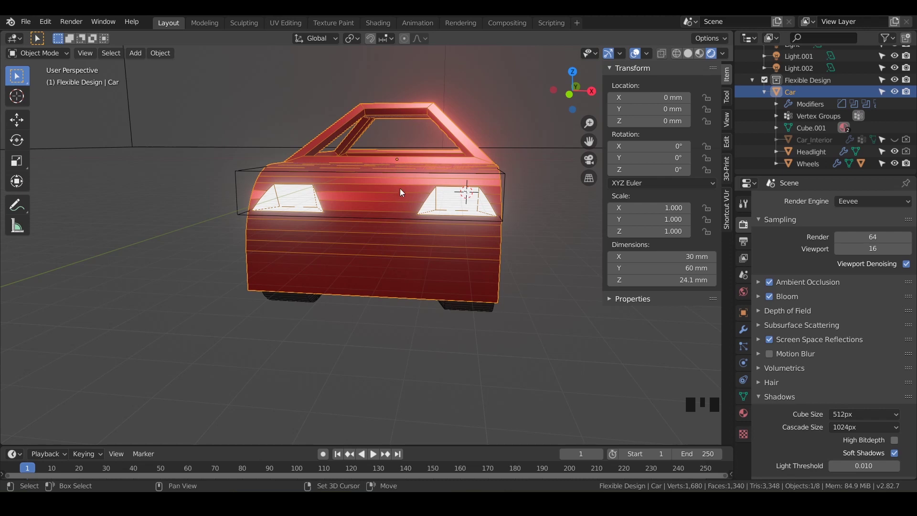
key(shift+s)
click(310, 233)
key(shift+a)
mouse_move(388, 214)
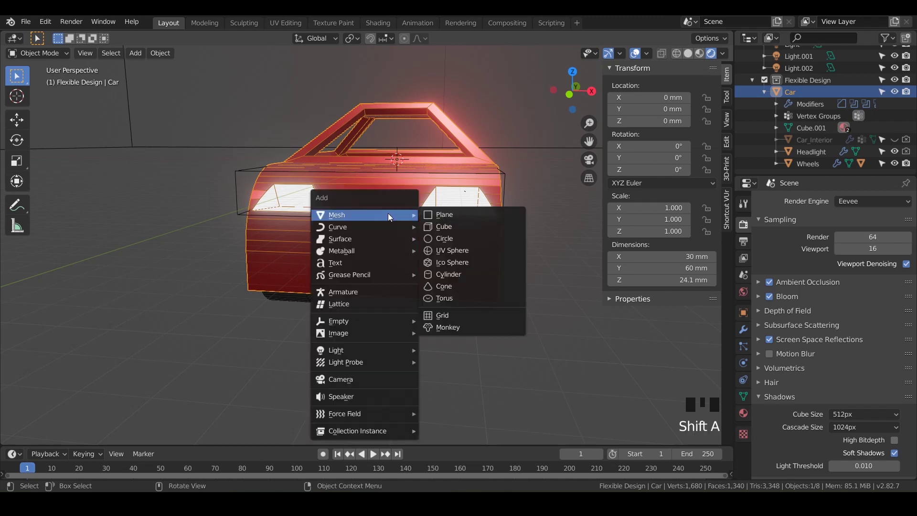
click(440, 228)
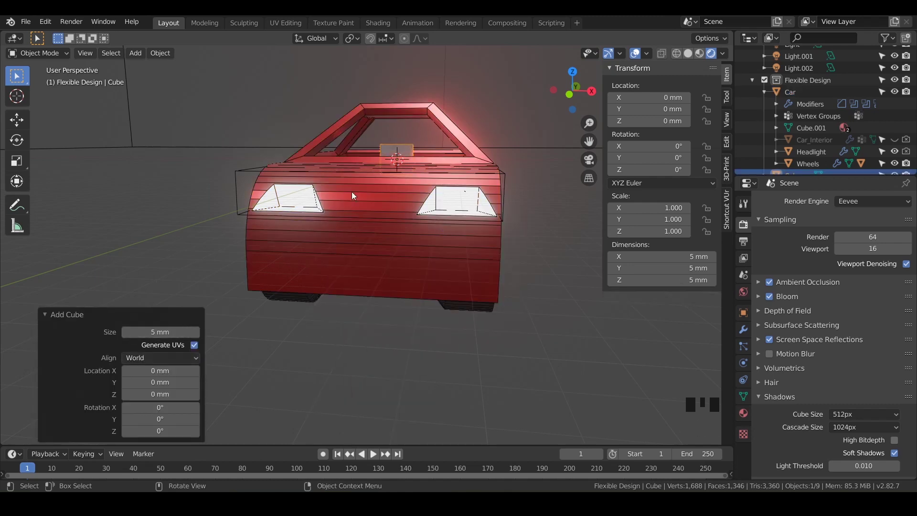
- Move the cube about -29.1 mm along Y and about -8.6 mm along Z, onto the car's front below the headlights
middle_drag(403, 168, 380, 176)
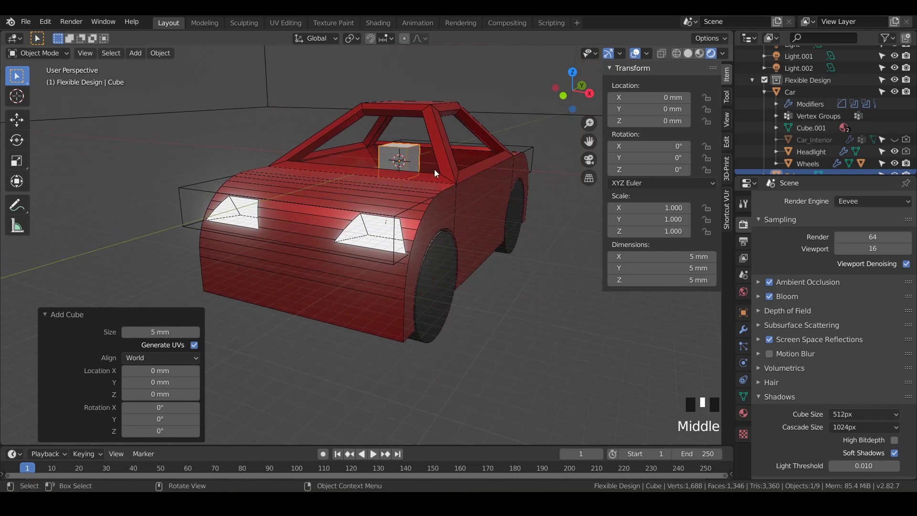
key(g)
key(y)
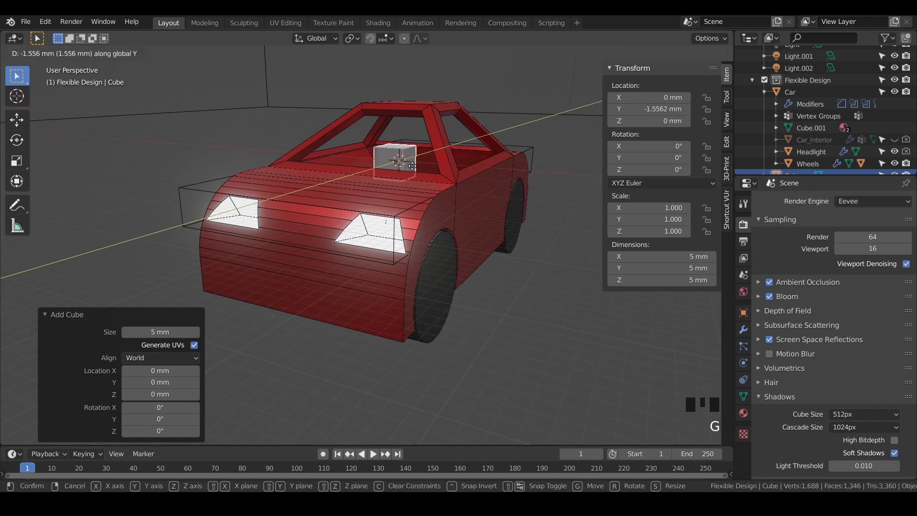
click(326, 238)
key(g)
key(z)
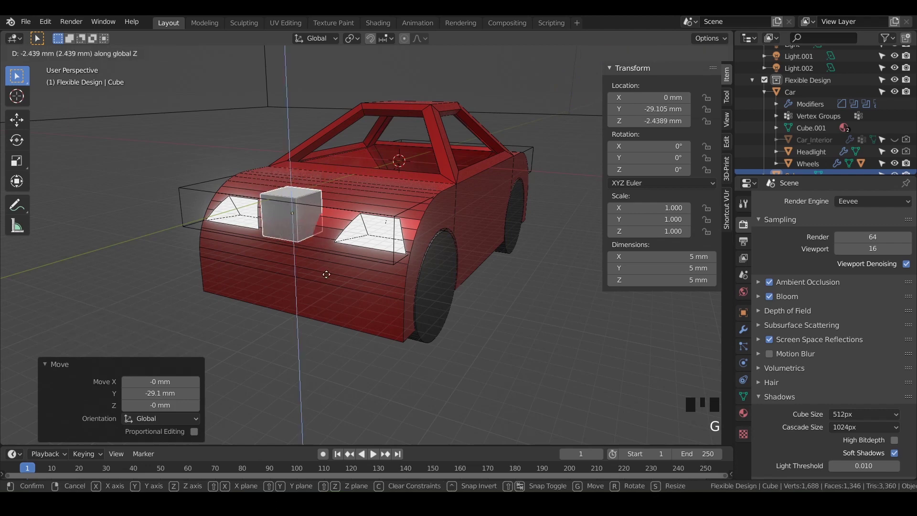
click(328, 312)
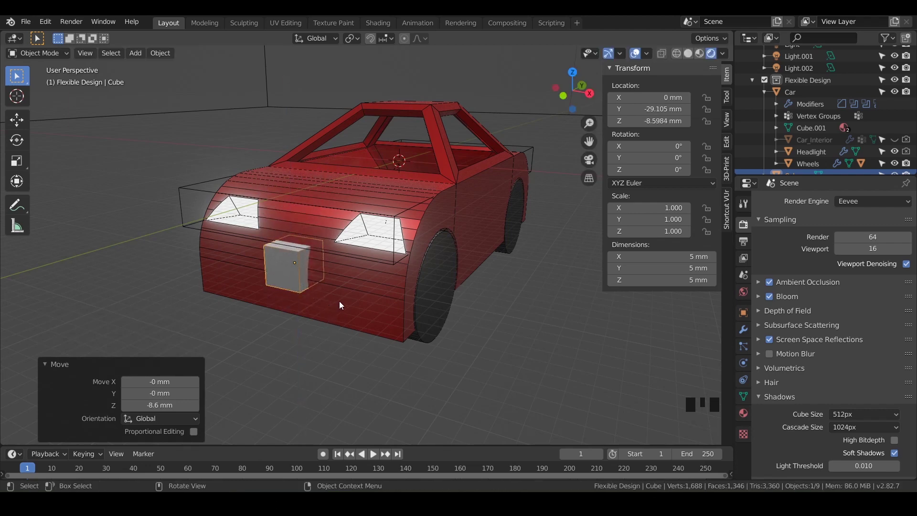
- Scale the cube's mesh along X by about 5.4 in Edit Mode so it spans most of the car's front
key(Tab)
middle_drag(306, 283, 282, 272)
scroll(329, 274, up, 2)
key(s)
key(x)
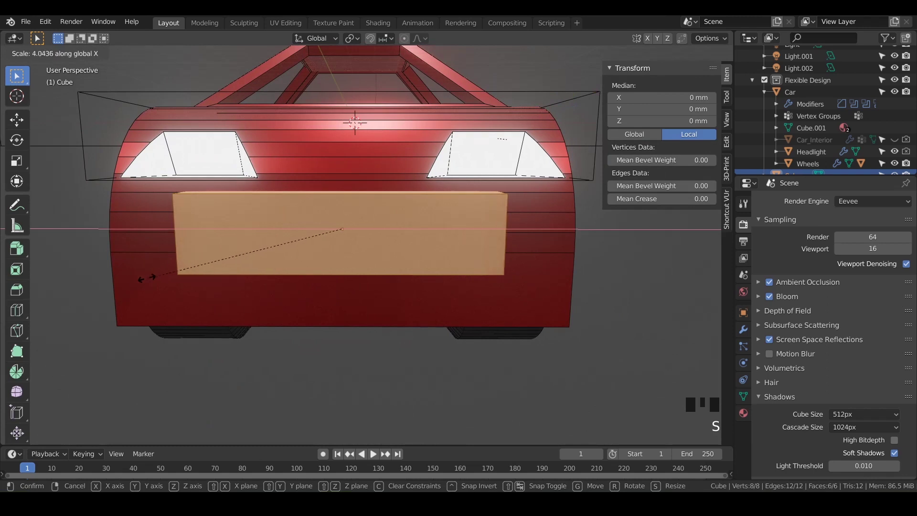
click(81, 282)
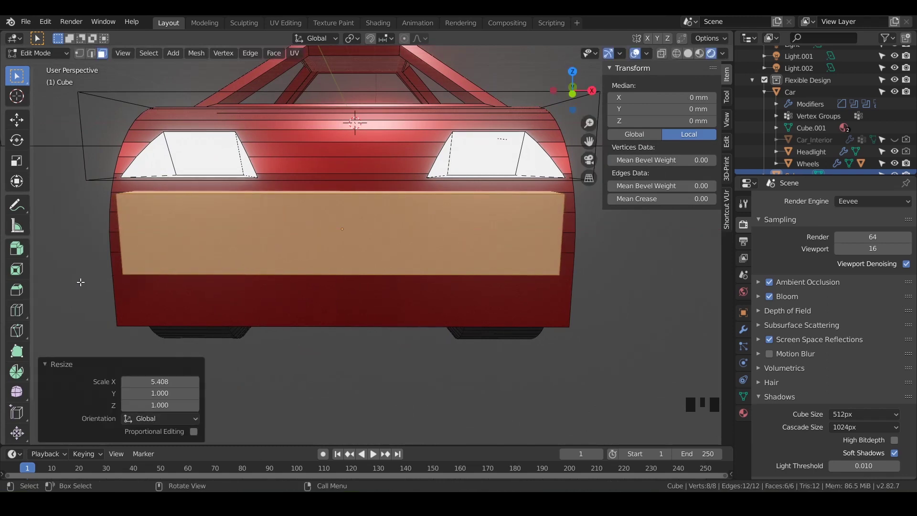
- Fine-tune the block's width in front view by scaling it along X by about 1.05
key(KP_1)
scroll(348, 163, up, 3)
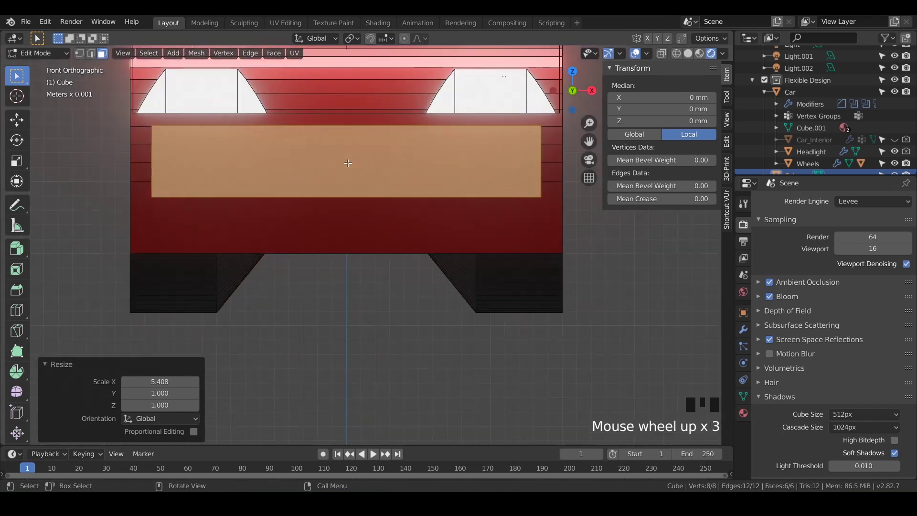
shift+middle_drag(348, 163, 345, 221)
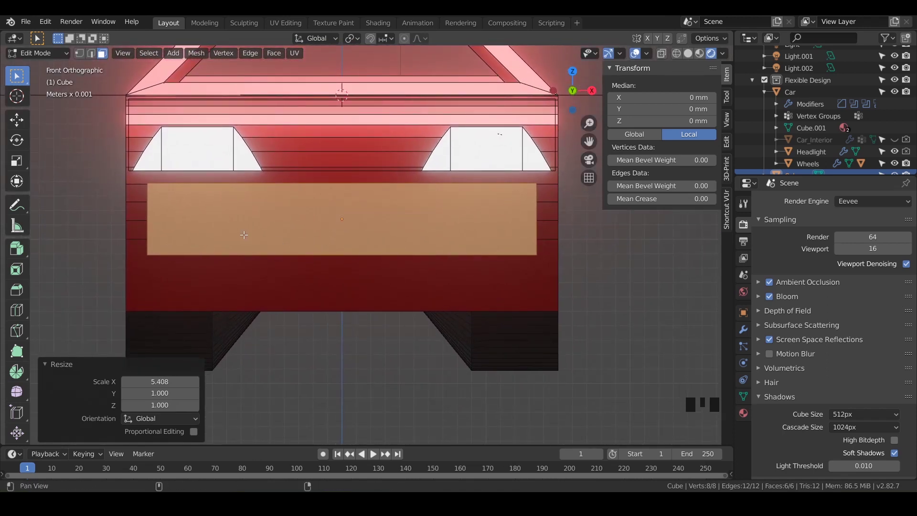
shift+middle_drag(306, 225, 317, 235)
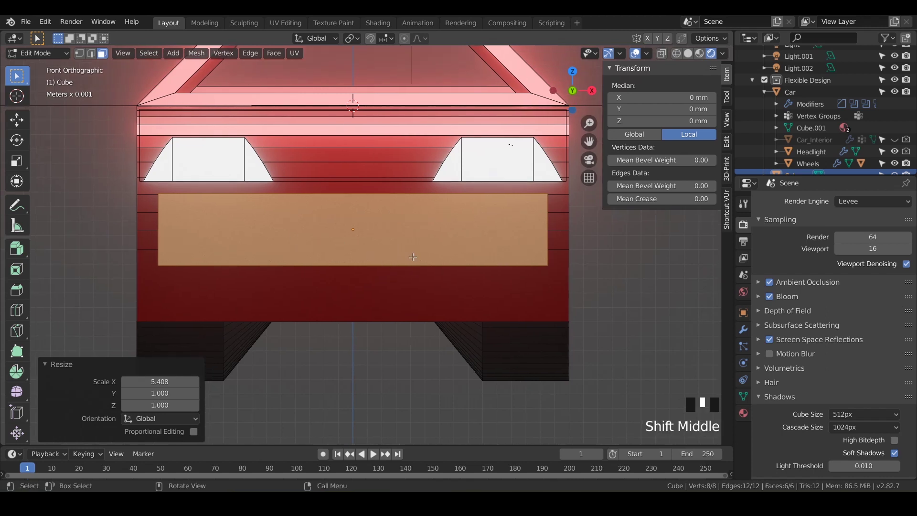
key(s)
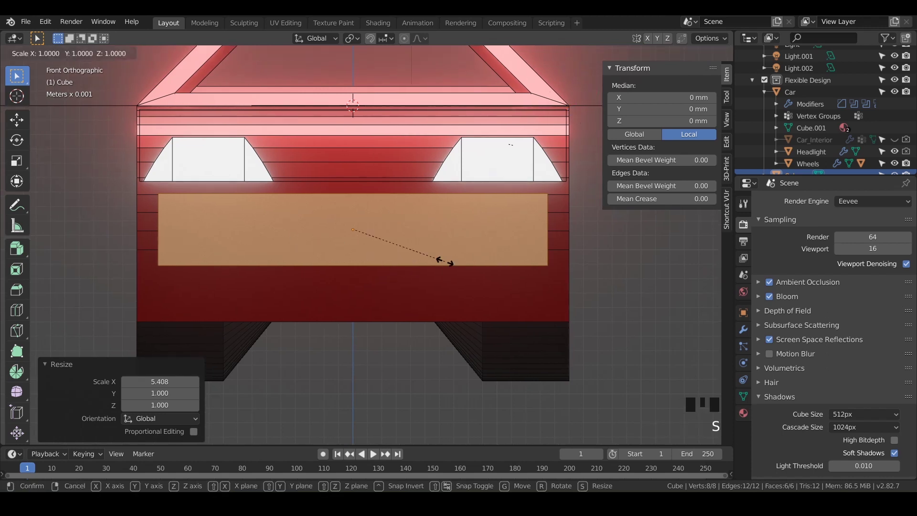
key(x)
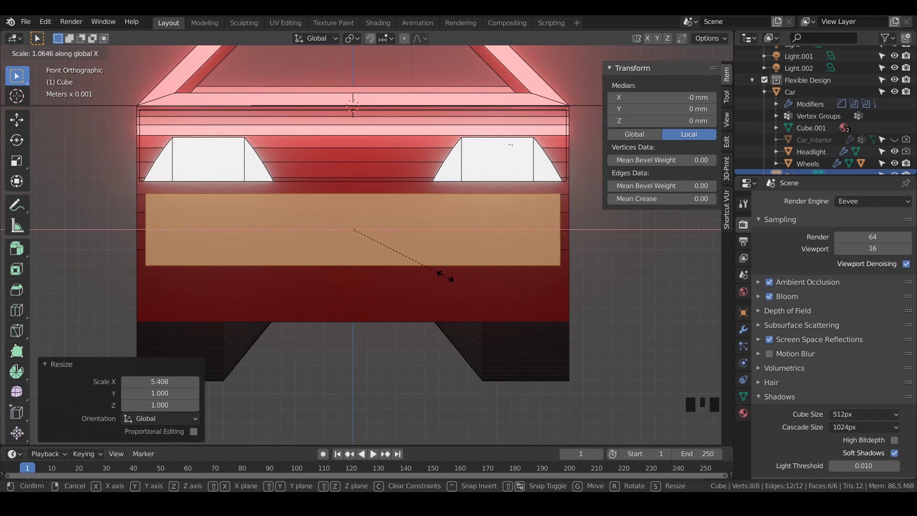
click(443, 276)
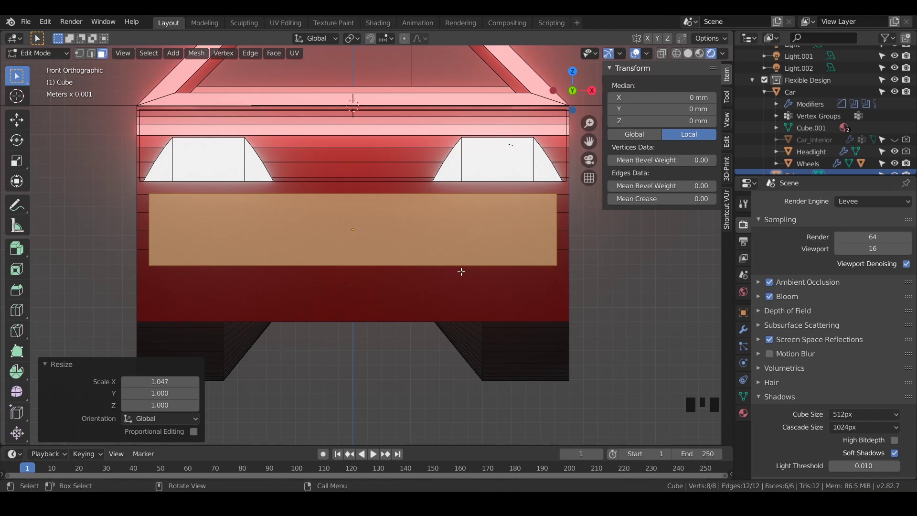
- Leave Edit Mode and move the Wheels object about 1.08 mm along Y in side view to centre it in the wheel arch
mouse_move(451, 271)
middle_down()
mouse_move(414, 274)
mouse_move(458, 272)
mouse_move(444, 273)
middle_up()
scroll(414, 275, down, 2)
scroll(459, 268, down, 2)
key(KP_3)
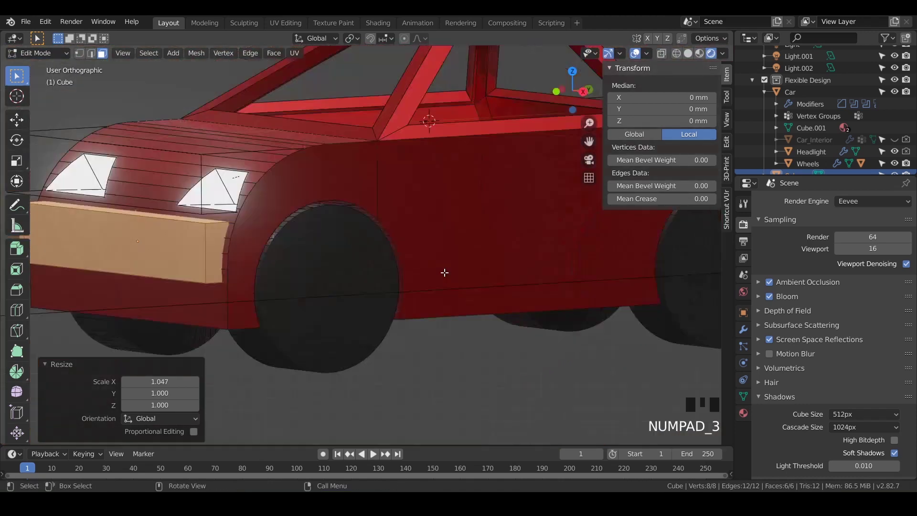
shift+middle_drag(334, 249, 305, 222)
scroll(268, 225, up, 3)
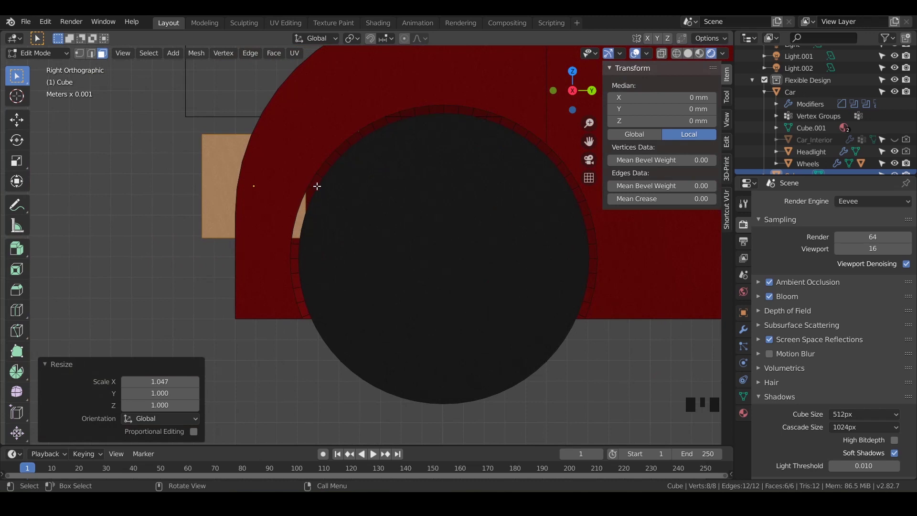
scroll(313, 204, down, 1)
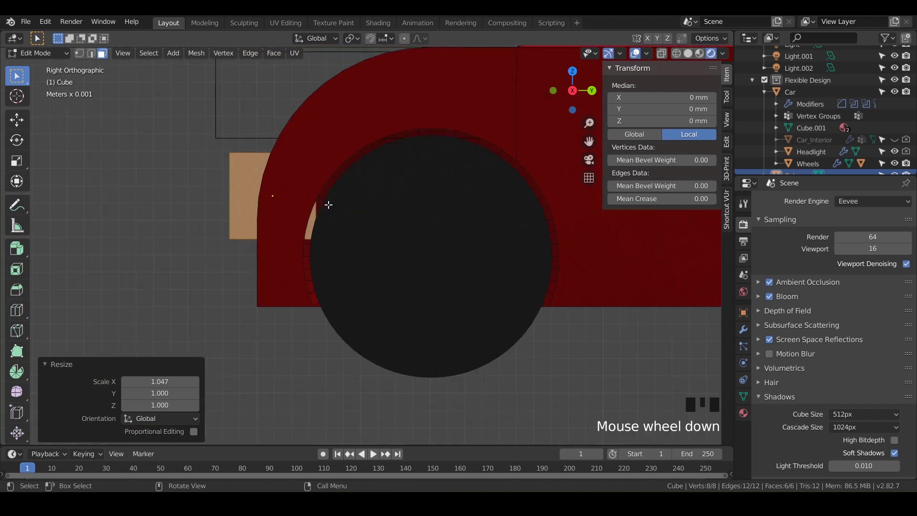
key(Tab)
click(368, 201)
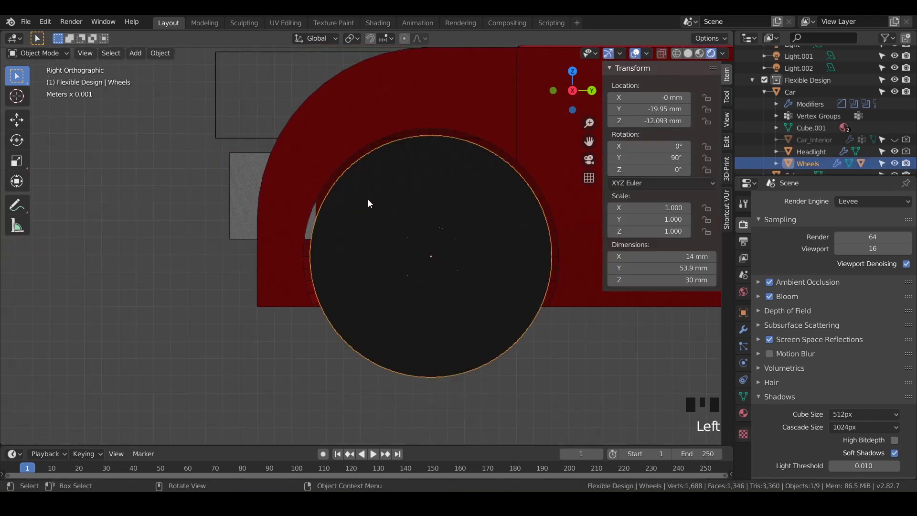
key(g)
key(y)
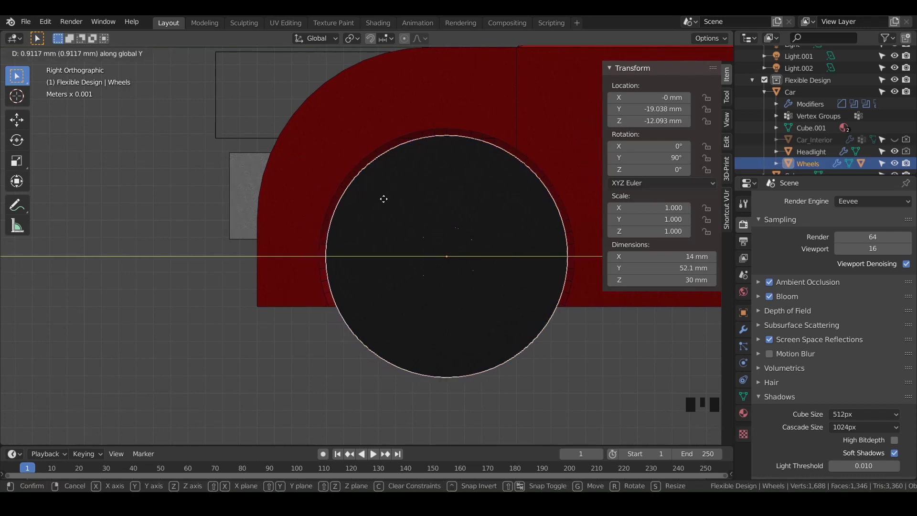
click(386, 199)
- Select the block on the car's front and rename the object to Grill
shift+middle_drag(375, 210, 331, 233)
scroll(364, 186, down, 3)
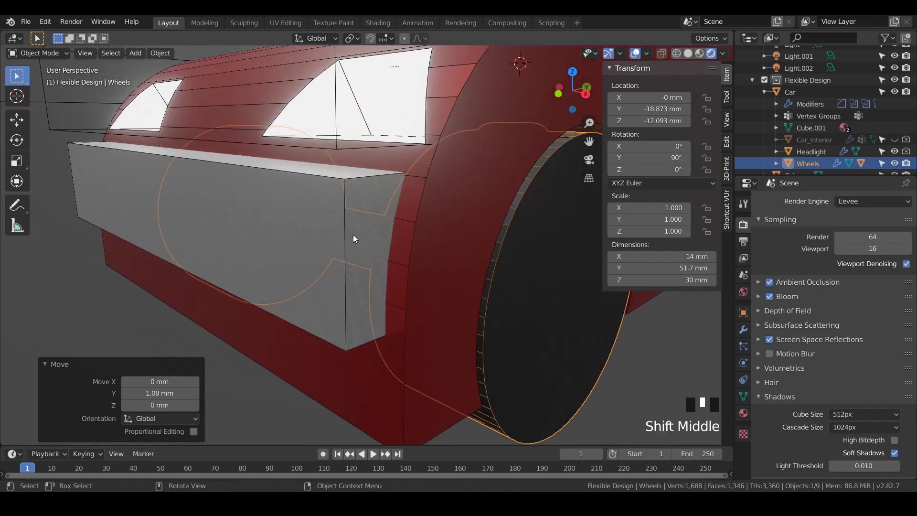
click(345, 236)
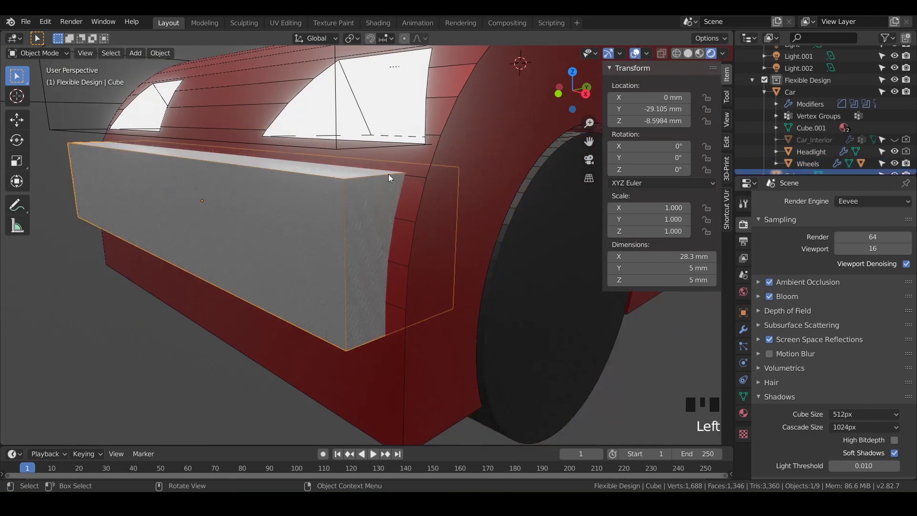
scroll(793, 154, down, 5)
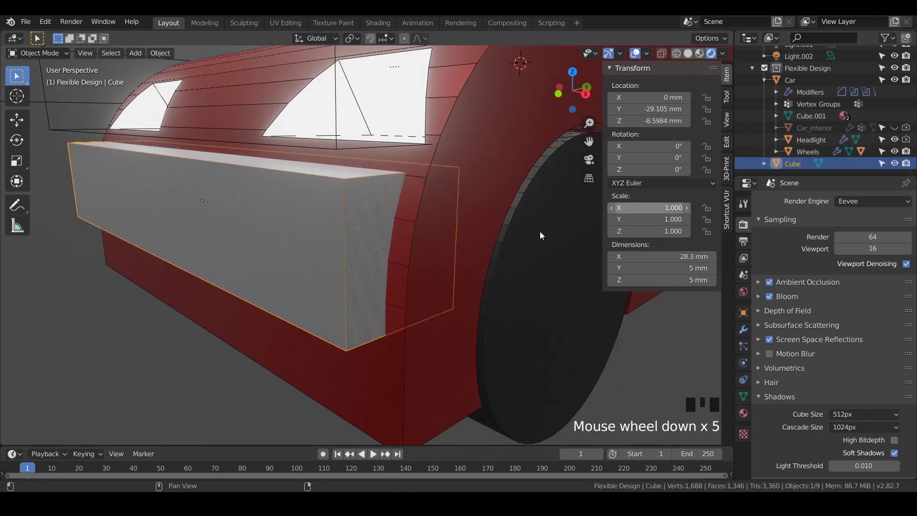
double_click(795, 163)
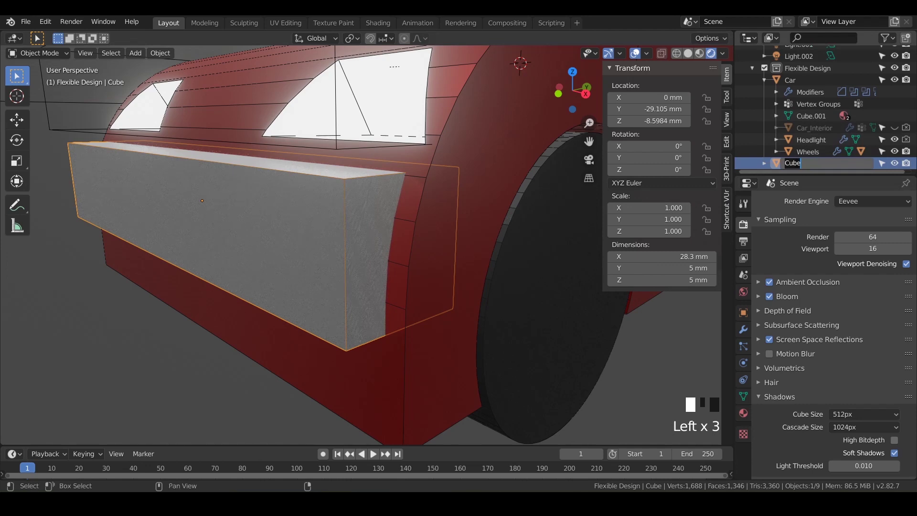
text(Grill)
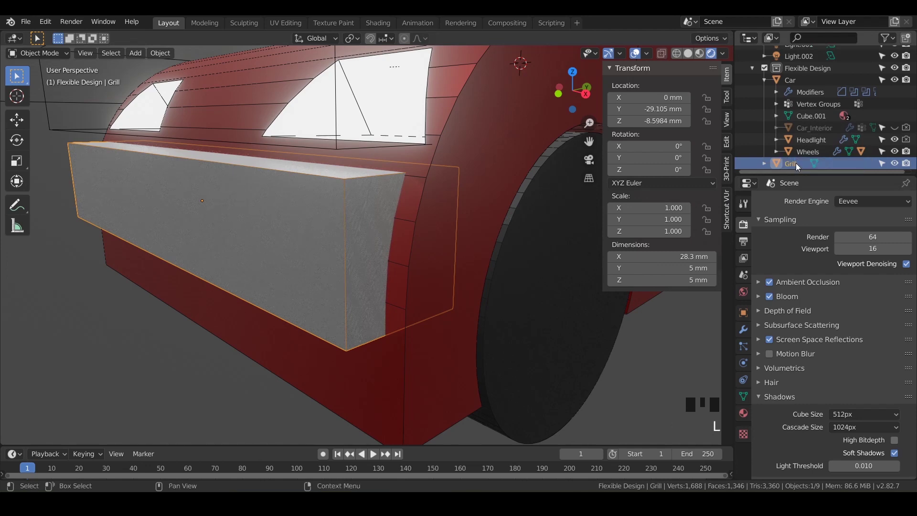
key(Return)
- Collapse the Car hierarchy and the Studio collection in the Outliner
click(764, 79)
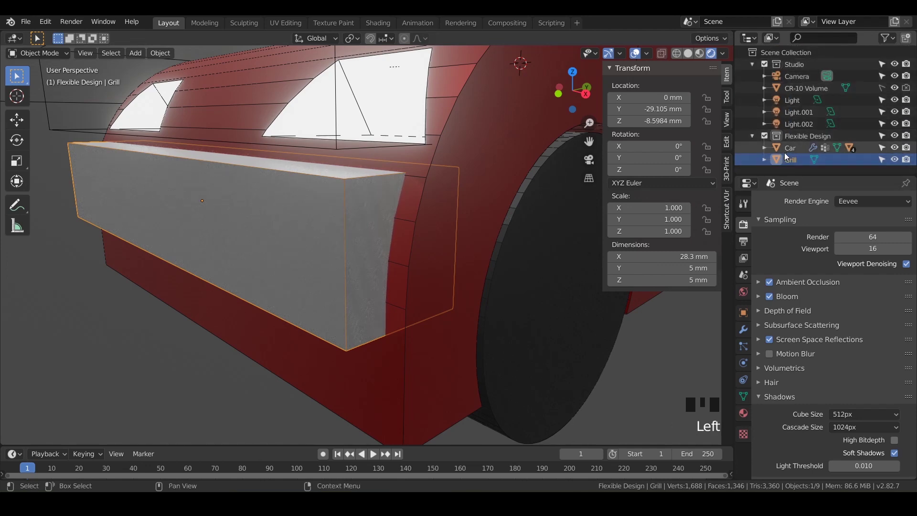
scroll(767, 146, down, 1)
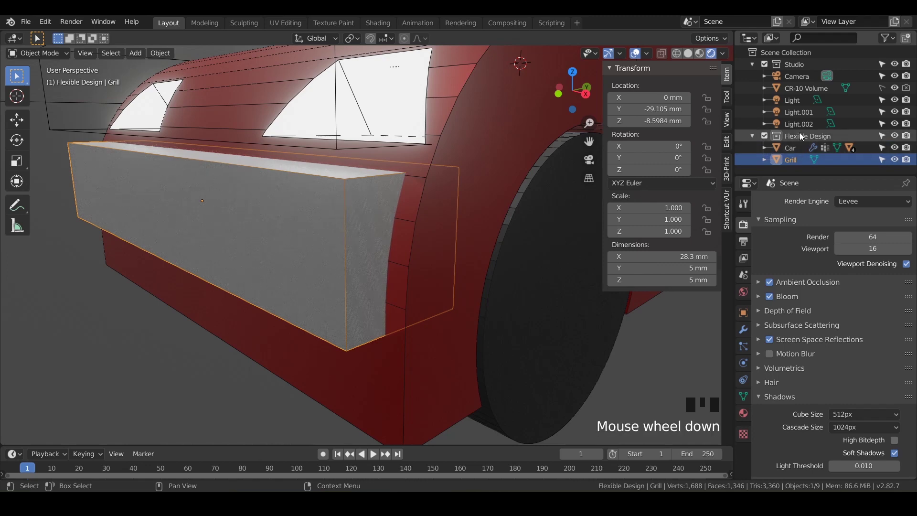
click(752, 64)
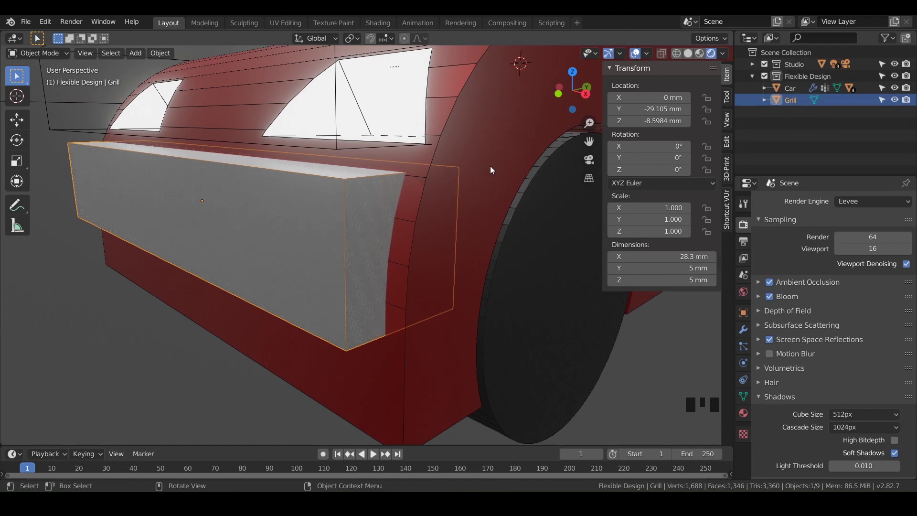
- Add the Car to the selection and subtract the Grill block from its front with a Bool Tool brush difference
shift+click(495, 149)
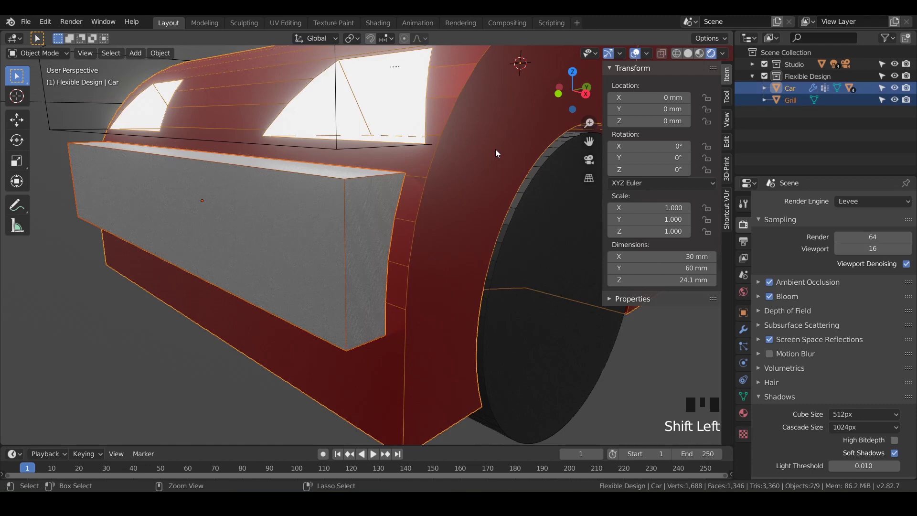
key(ctrl+KP_Subtract)
middle_drag(362, 181, 330, 240)
scroll(358, 209, down, 3)
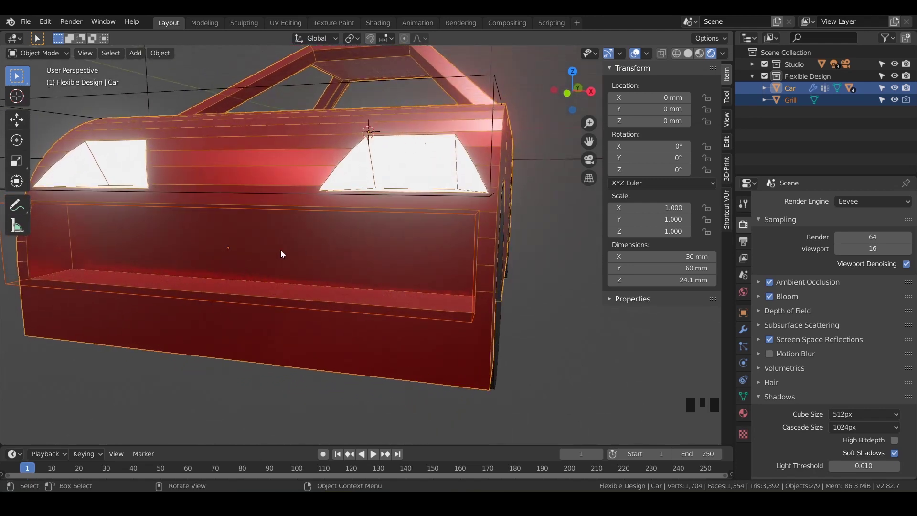
- In Edit Mode with X-ray on, select the Grill block's back face and scale it by about 0.72 along X
click(449, 224)
key(Tab)
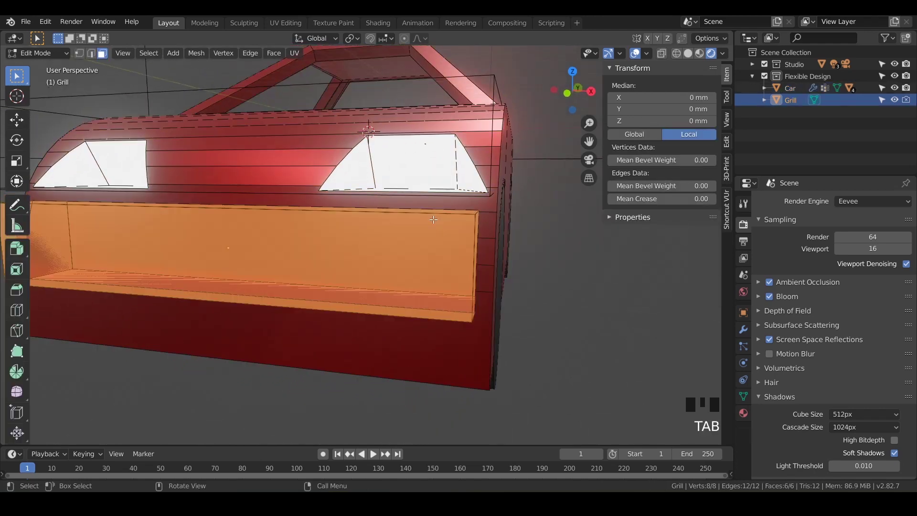
click(389, 223)
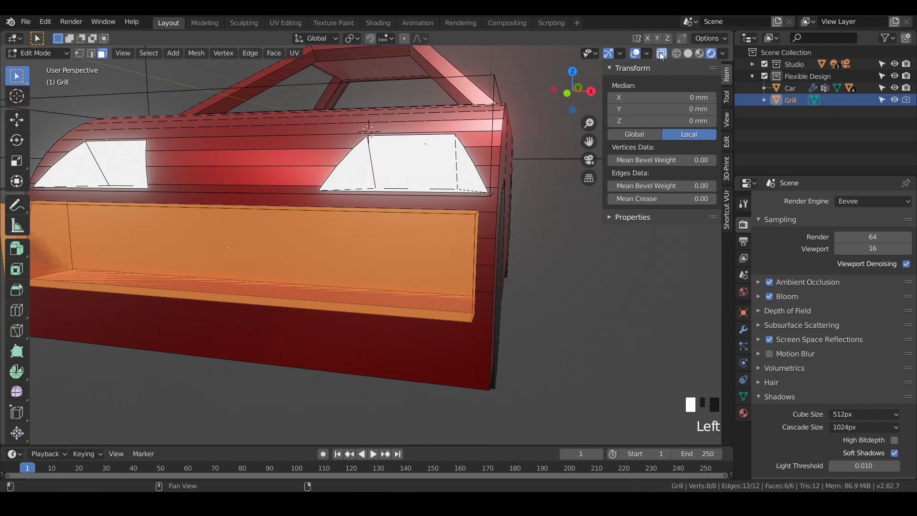
click(245, 240)
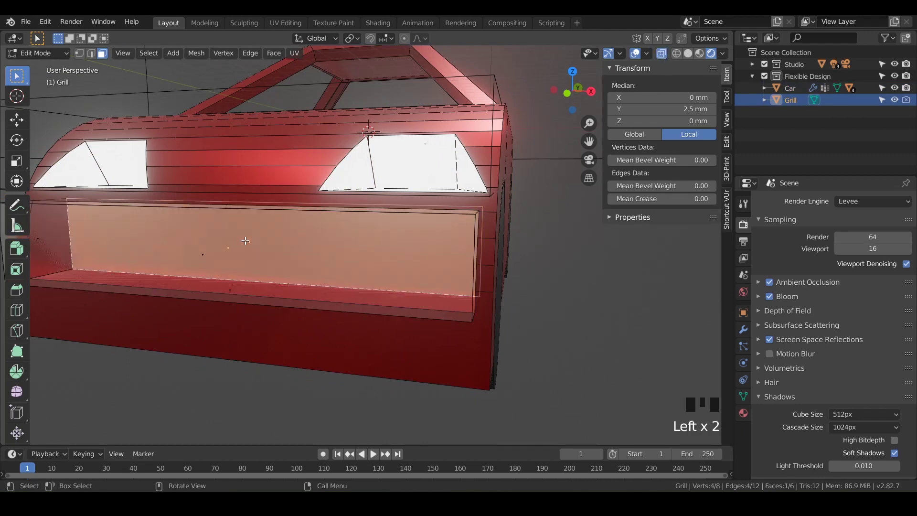
middle_drag(268, 252, 319, 284)
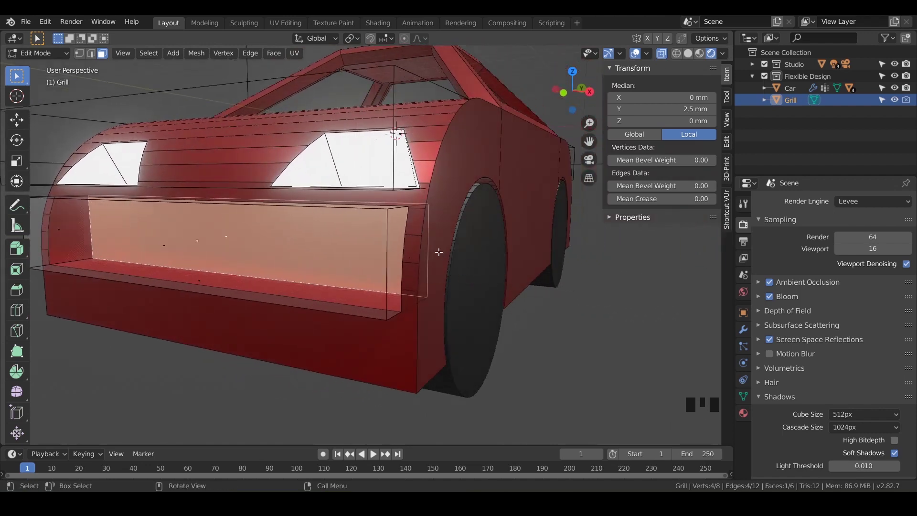
key(s)
key(x)
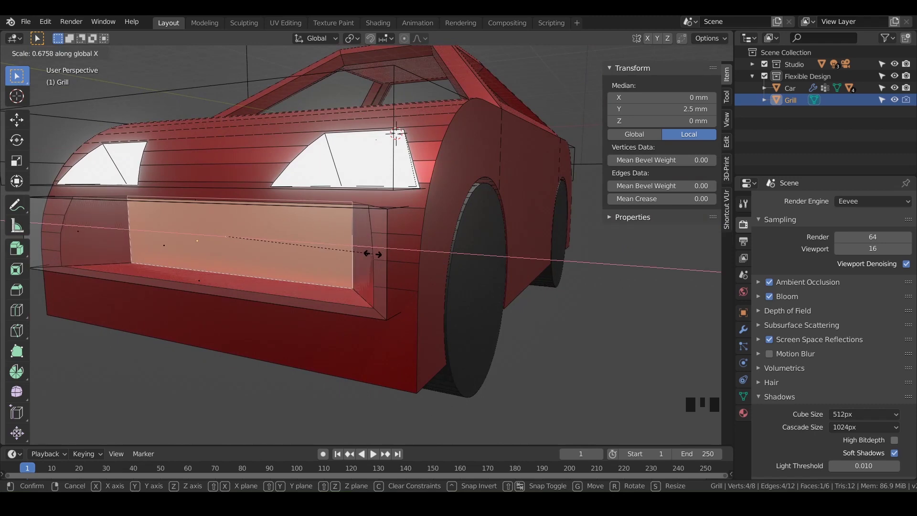
click(380, 256)
middle_drag(380, 256, 403, 257)
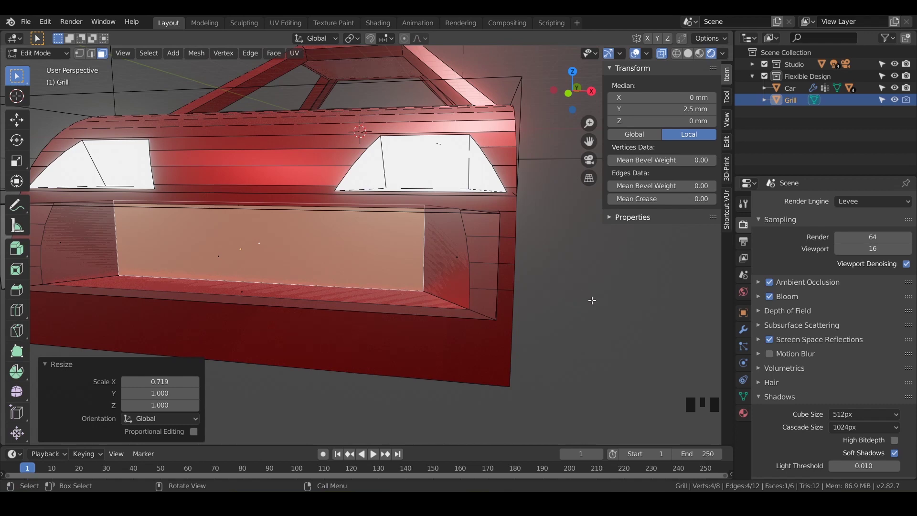
- Scale the Grill's back face by about 0.65 along Z and leave Edit Mode
key(s)
key(z)
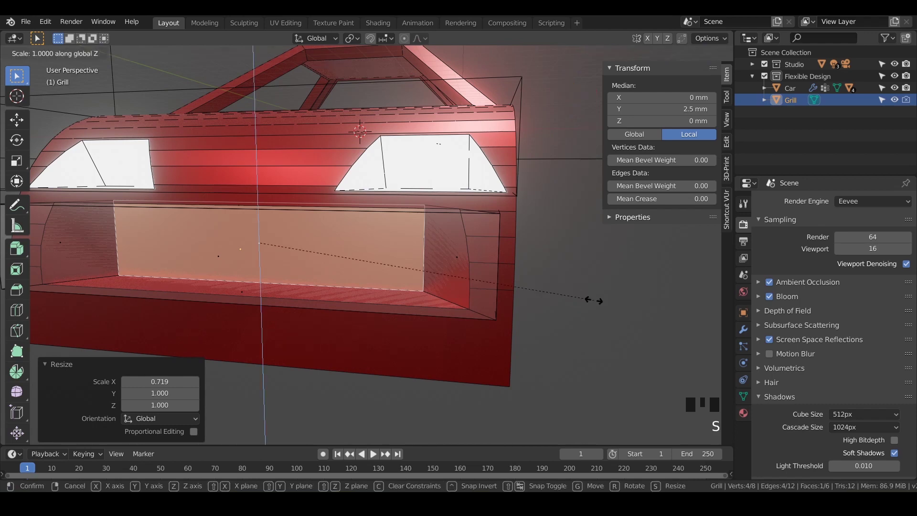
click(467, 300)
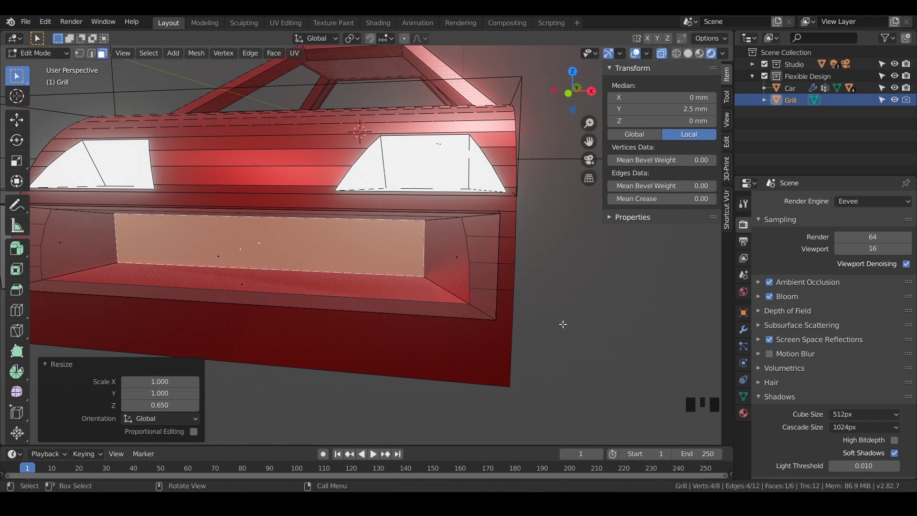
key(Tab)
middle_drag(557, 336, 286, 275)
- Assign the existing Tires material to the Grill object
click(791, 99)
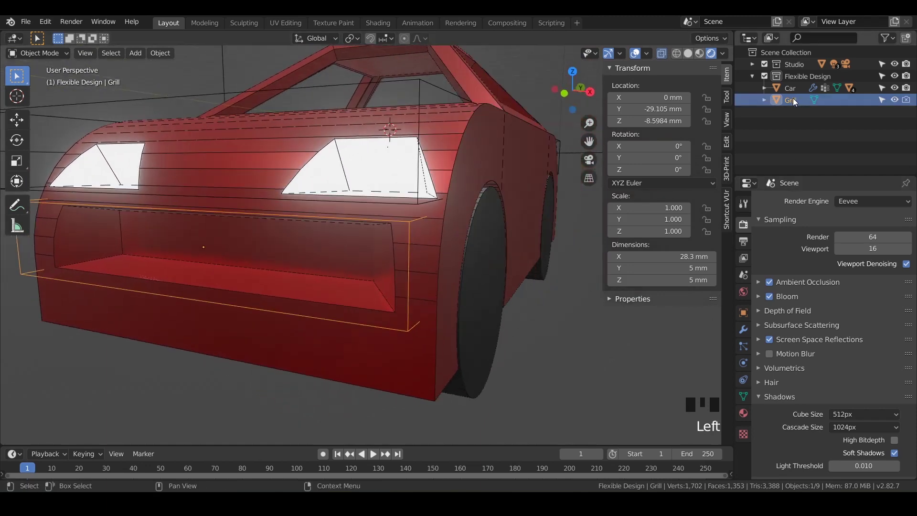
click(746, 415)
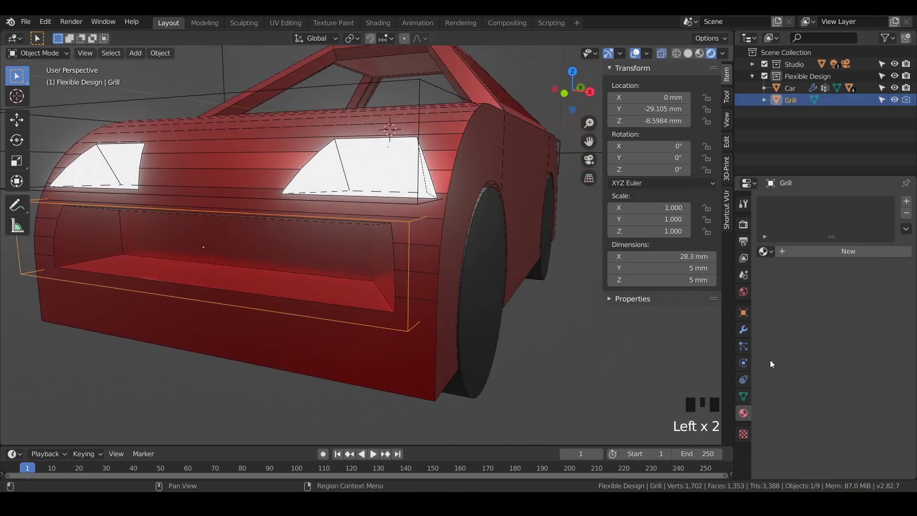
click(769, 256)
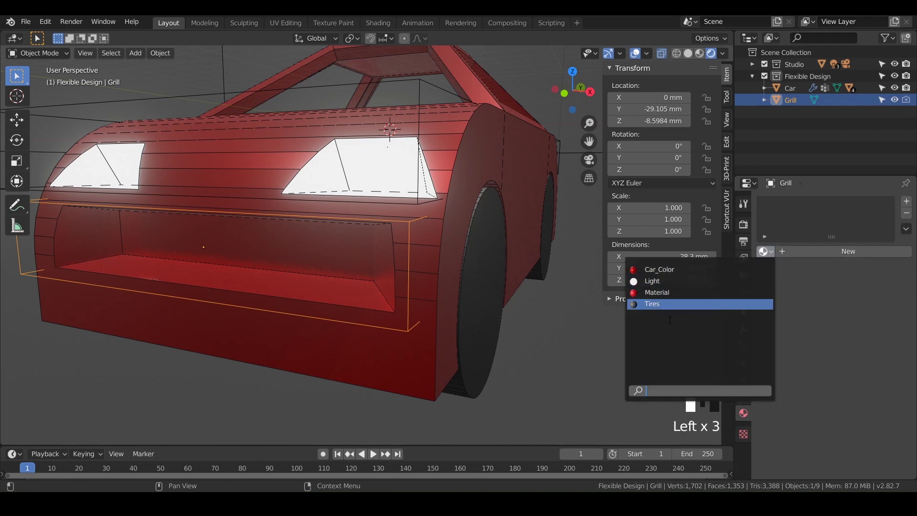
click(655, 305)
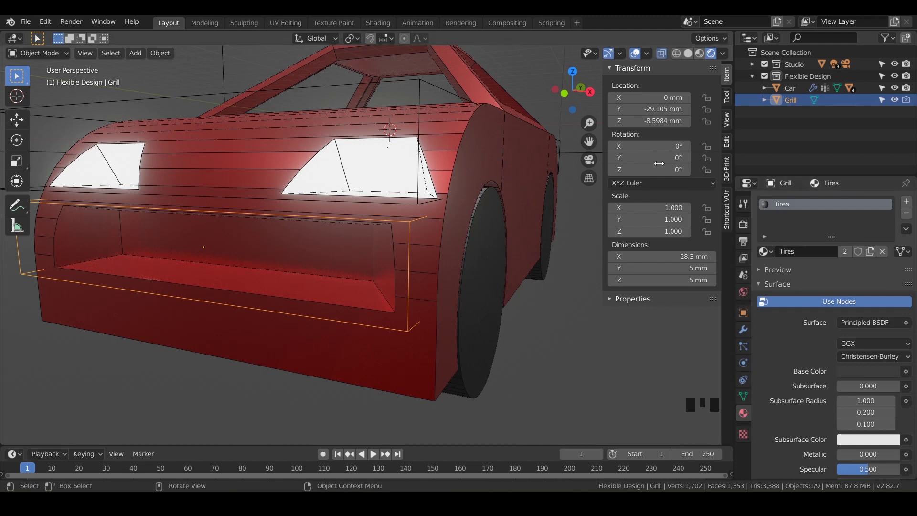
- Add a third material slot to the Car and assign the existing Tires material to it
click(790, 88)
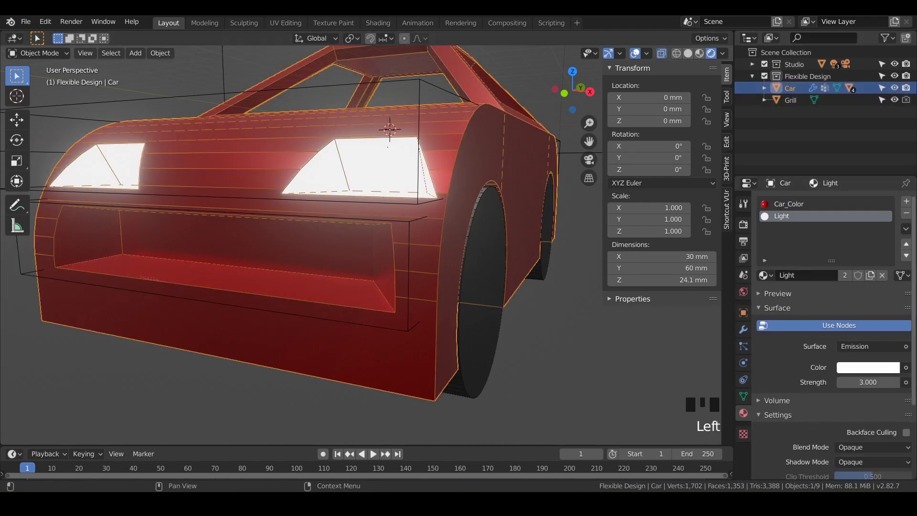
click(907, 201)
click(764, 275)
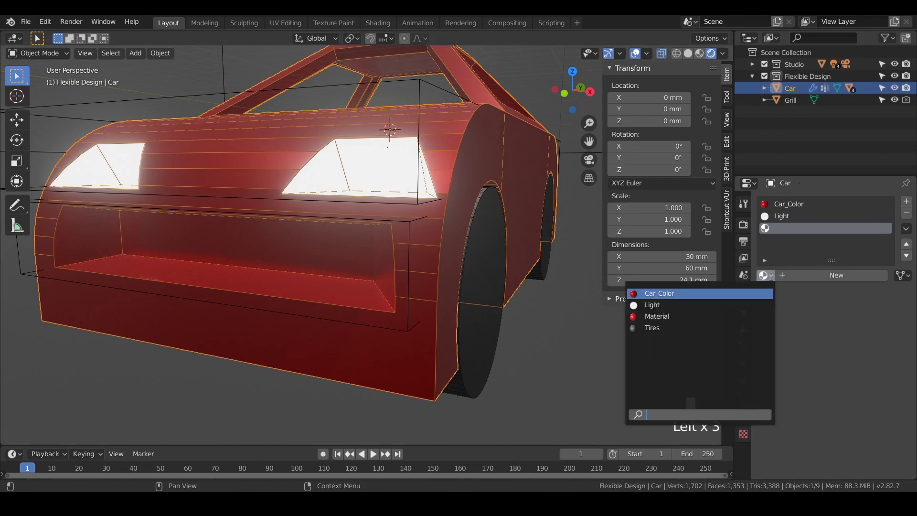
click(658, 328)
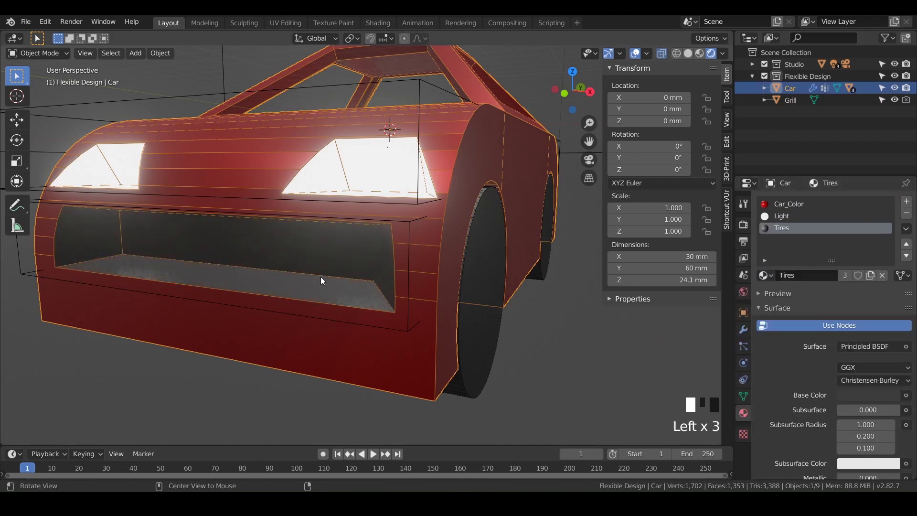
- Select the Grill in front view and snap the 3D cursor to it
middle_drag(321, 280, 341, 220)
scroll(336, 232, down, 2)
scroll(311, 196, up, 2)
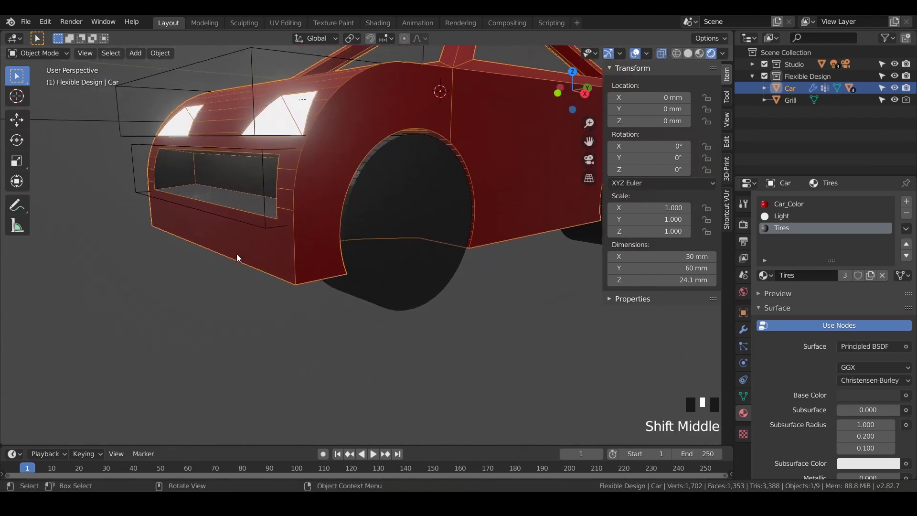
key(KP_1)
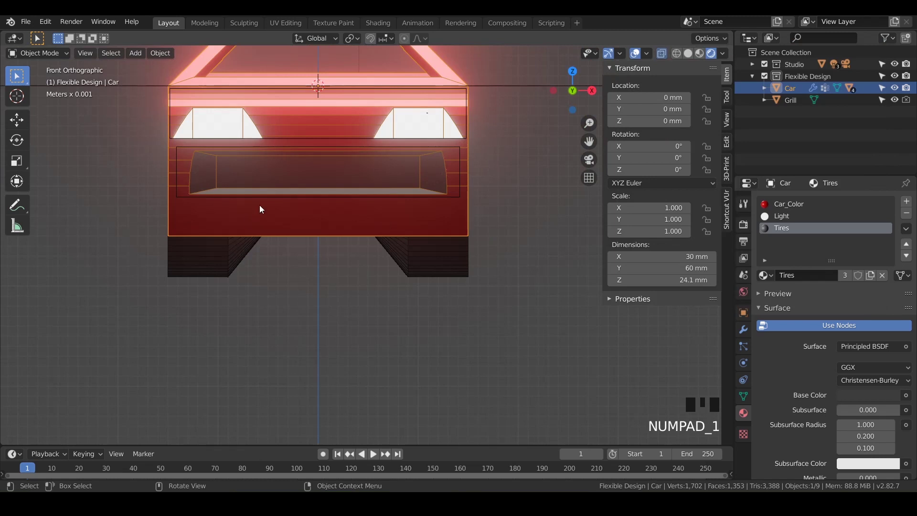
click(297, 157)
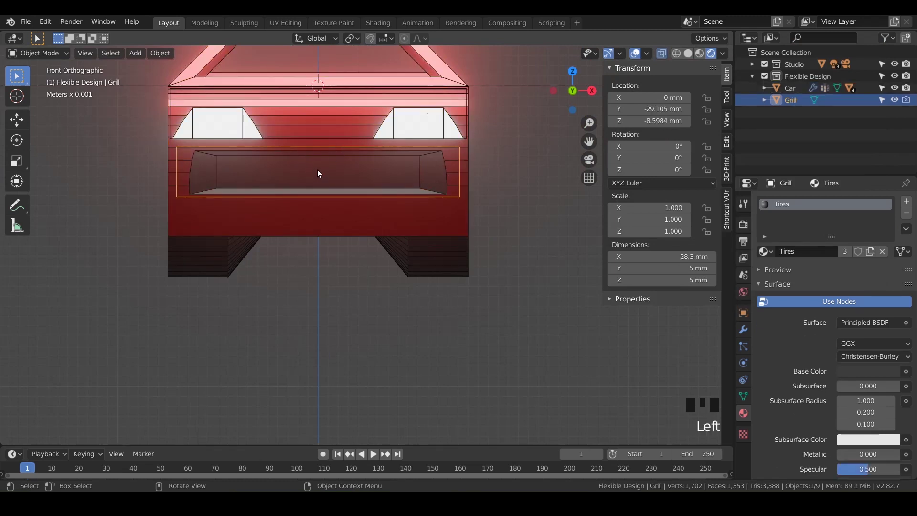
scroll(319, 173, up, 1)
shift+middle_drag(319, 173, 366, 224)
scroll(344, 213, up, 4)
scroll(360, 223, down, 1)
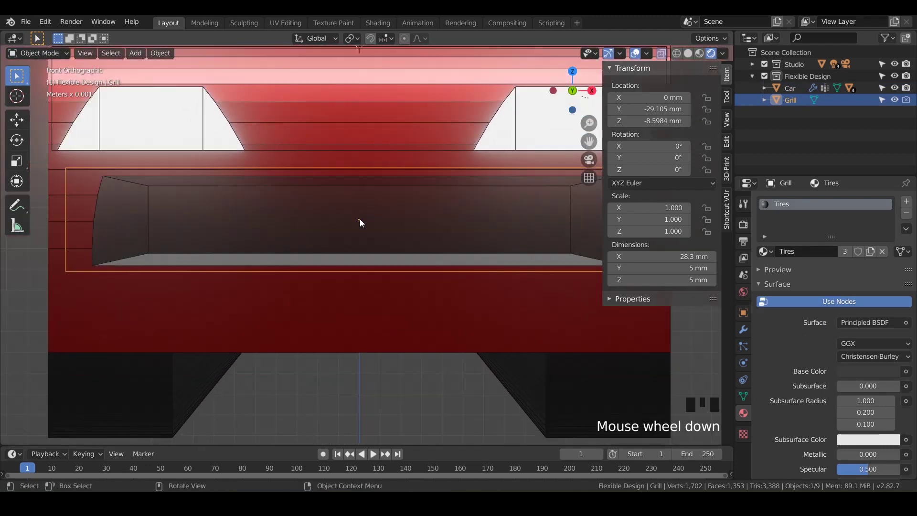
key(shift+s)
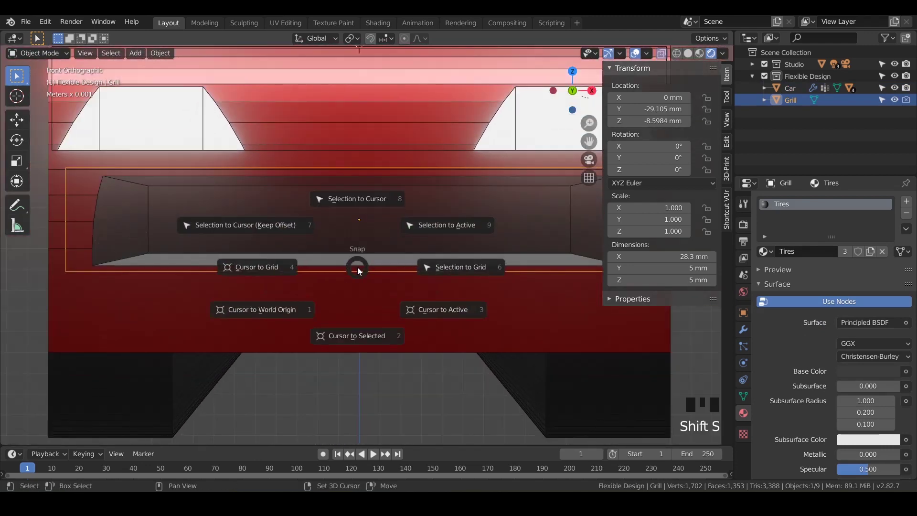
click(348, 338)
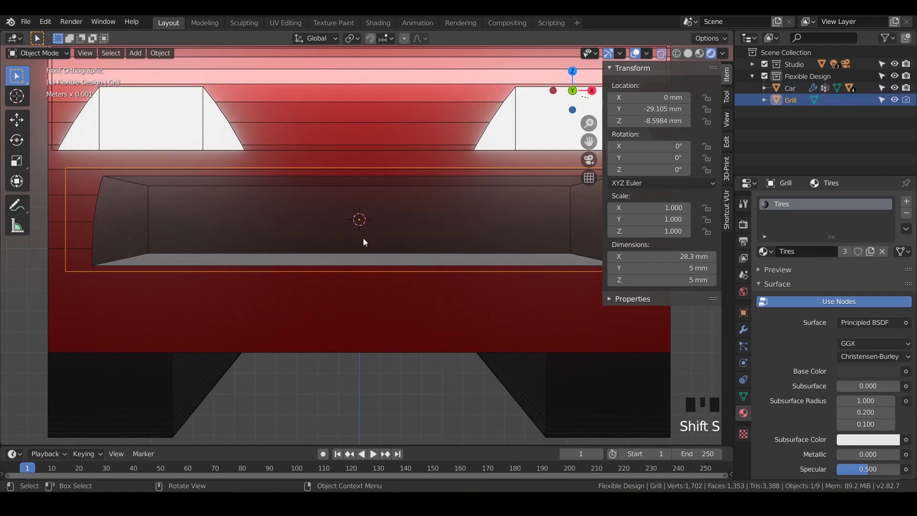
- Add a cube mesh at the 3D cursor and set its size to 3 mm
middle_drag(353, 256, 353, 290)
scroll(307, 290, down, 2)
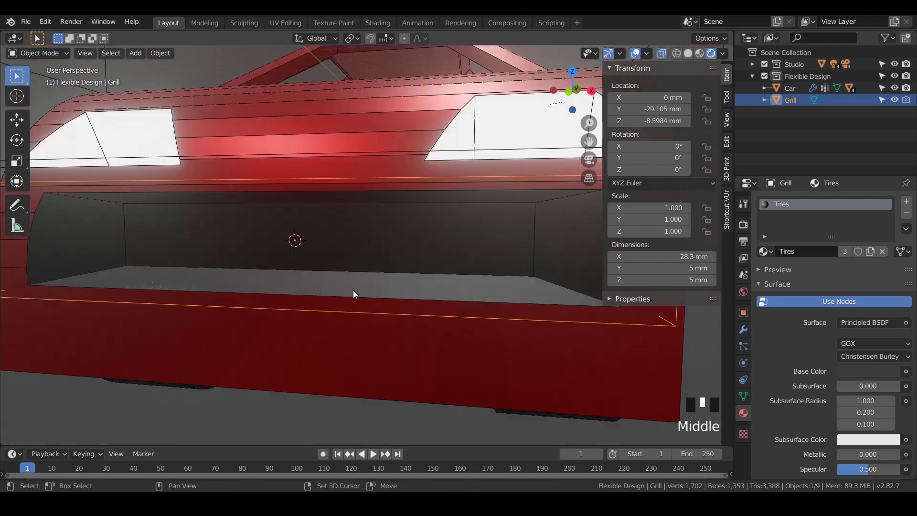
key(shift+a)
mouse_move(354, 285)
mouse_move(346, 262)
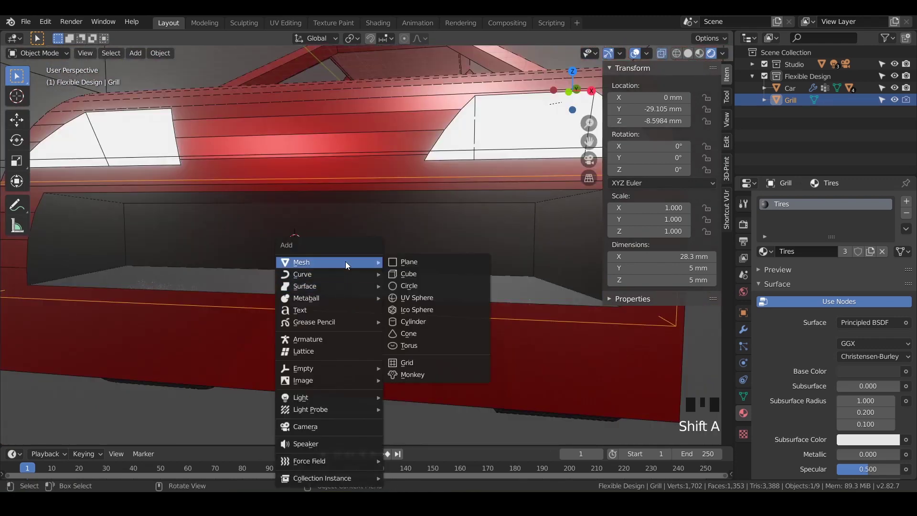
click(407, 274)
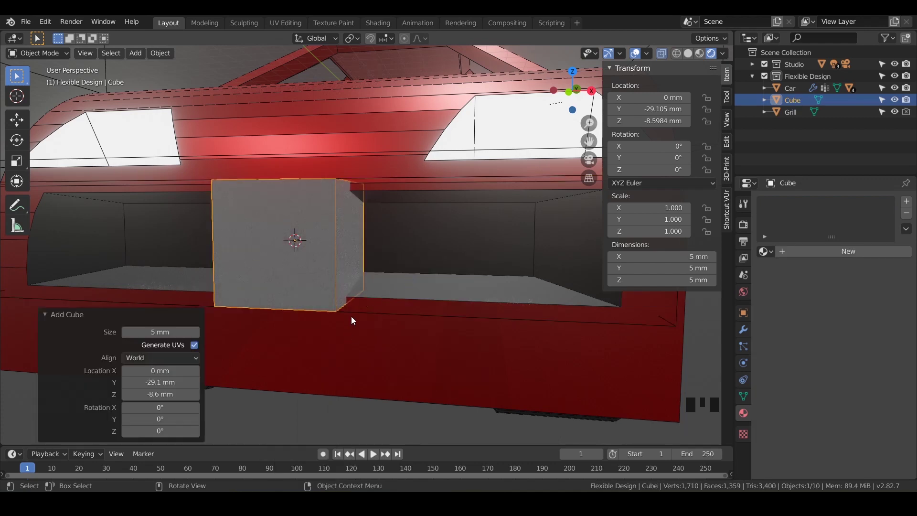
scroll(353, 320, down, 2)
drag(167, 333, 155, 333)
- Move the new cube about 4.57 mm down along Z to sit below the grill opening
middle_drag(332, 277, 386, 258)
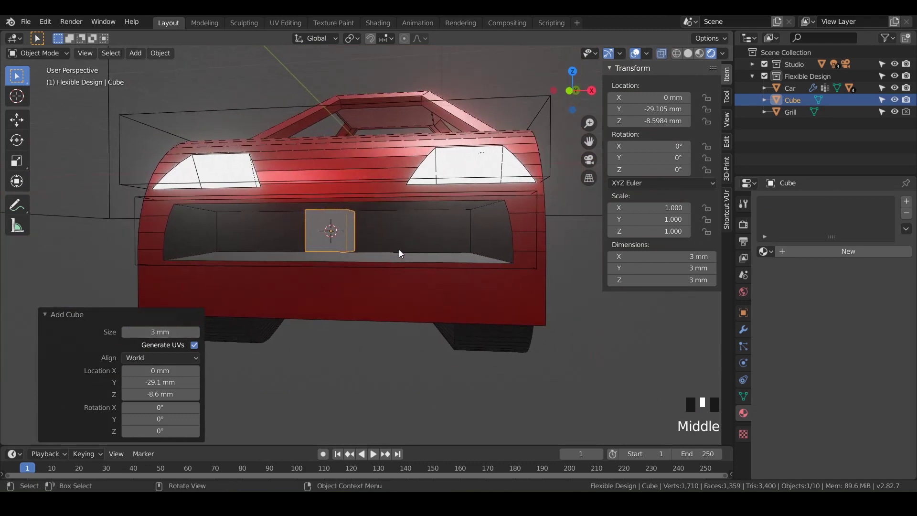
key(g)
key(z)
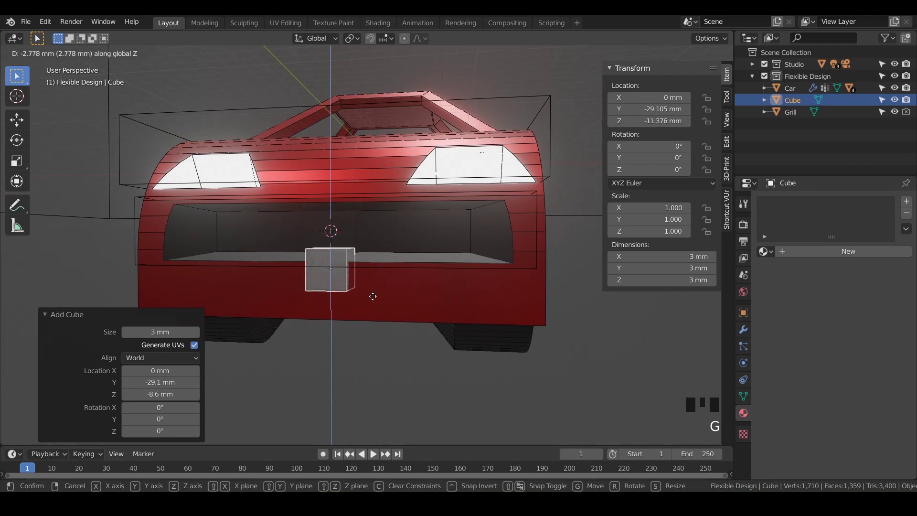
click(370, 312)
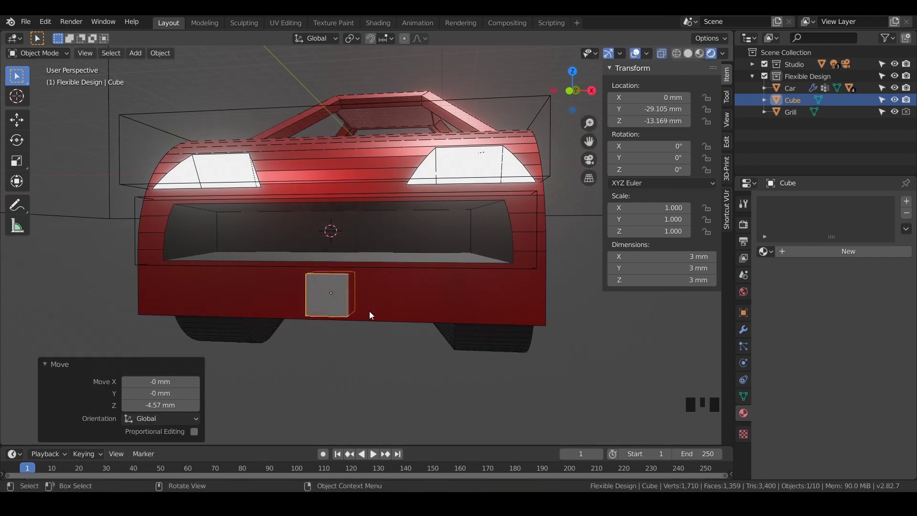
- In front view, set the cube's X dimension to 30 mm so it spans the car's width
key(KP_1)
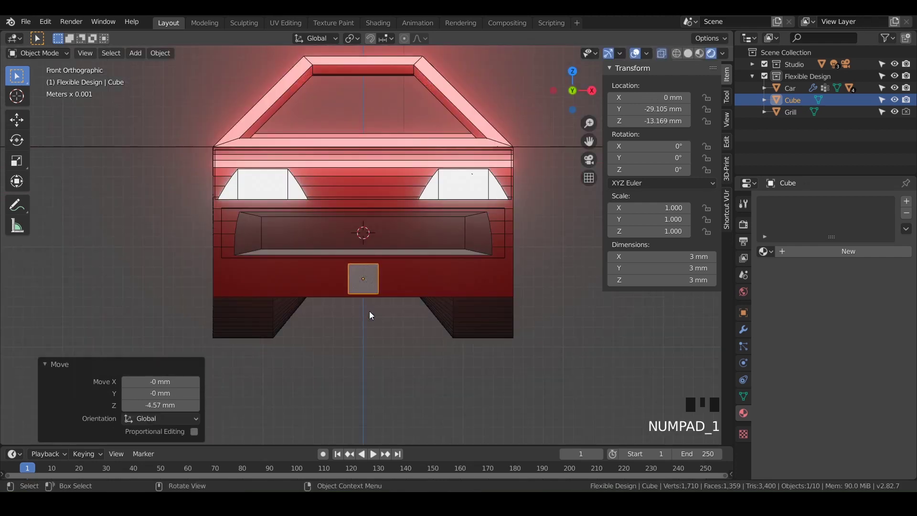
shift+middle_drag(371, 301, 346, 273)
scroll(346, 273, up, 4)
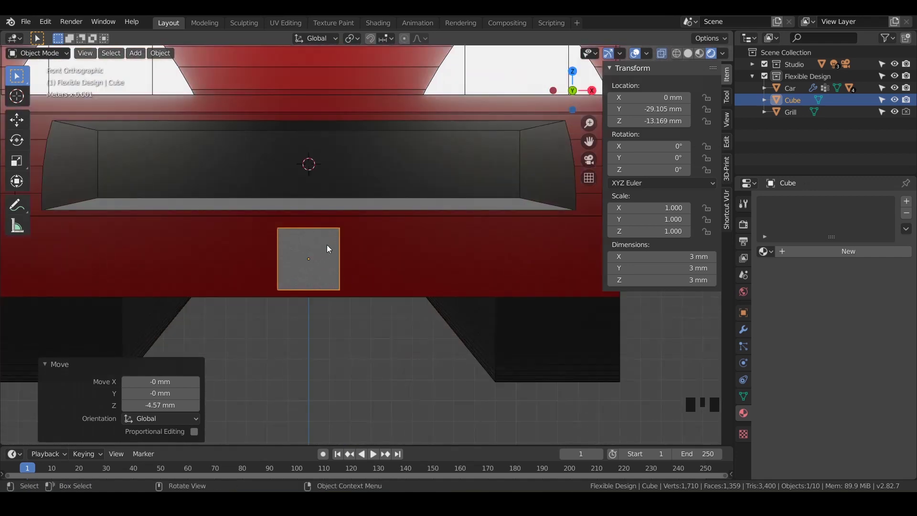
scroll(319, 267, down, 1)
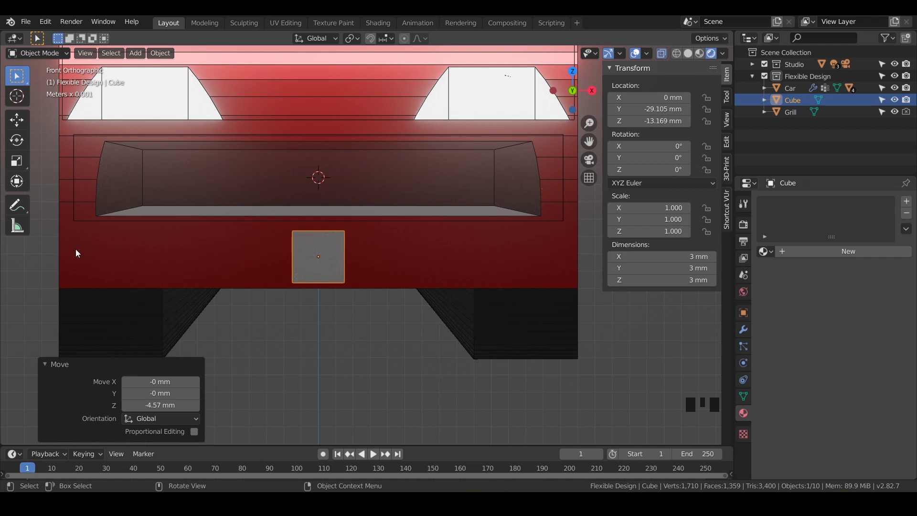
click(659, 257)
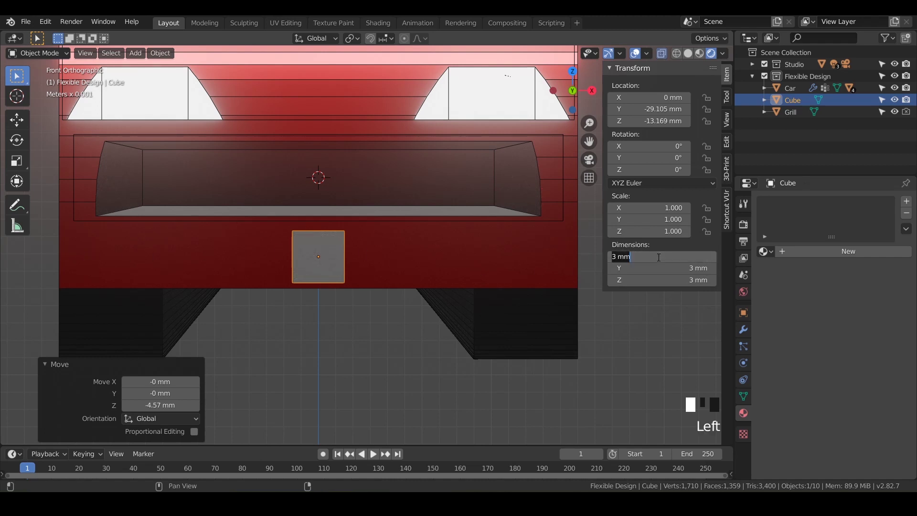
text(30)
key(Return)
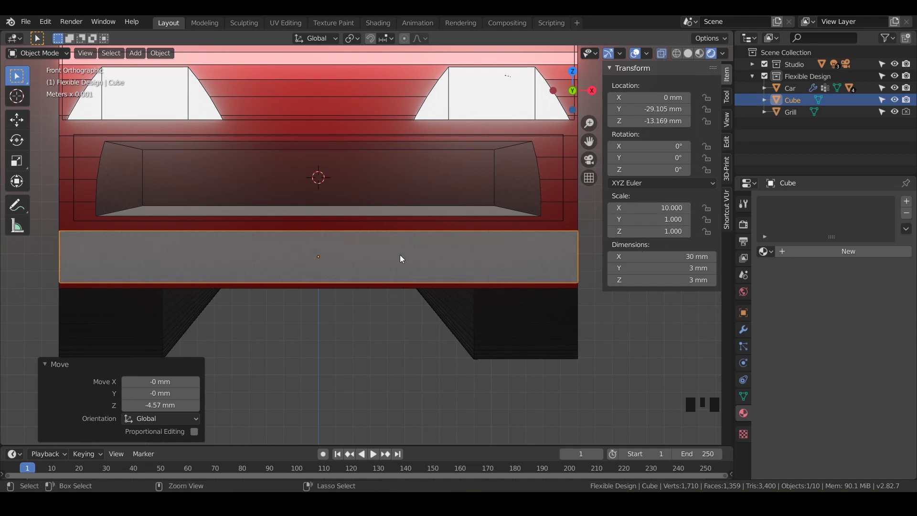
- Apply the cube's scale and move it about 0.353 mm forward along negative Y so it protrudes from the car's front
key(ctrl+a)
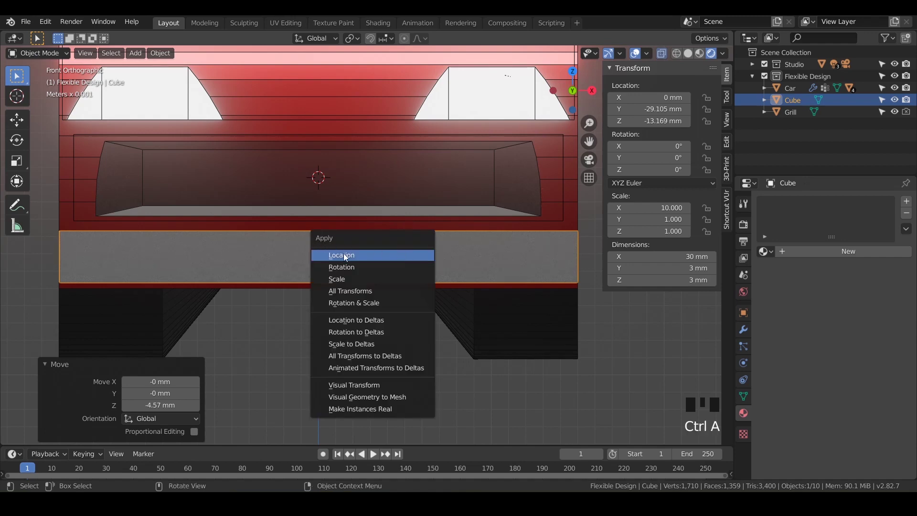
click(351, 279)
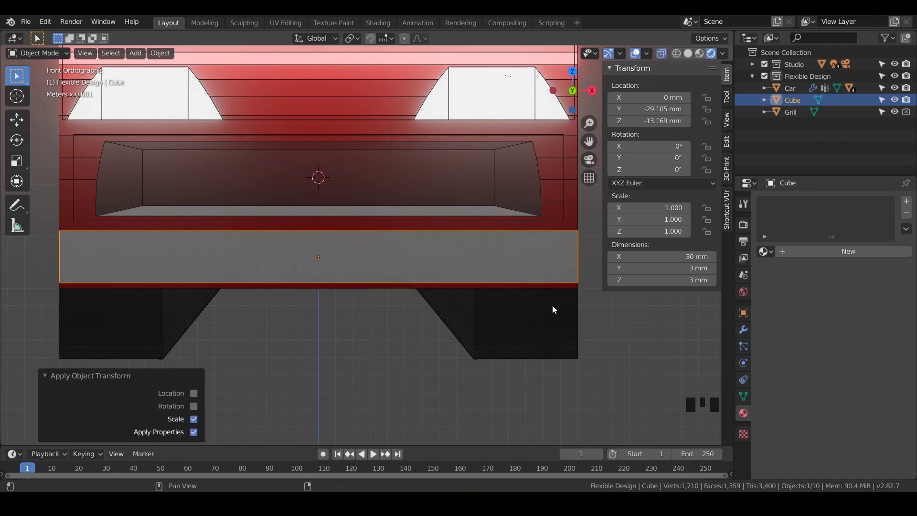
middle_drag(420, 291, 304, 362)
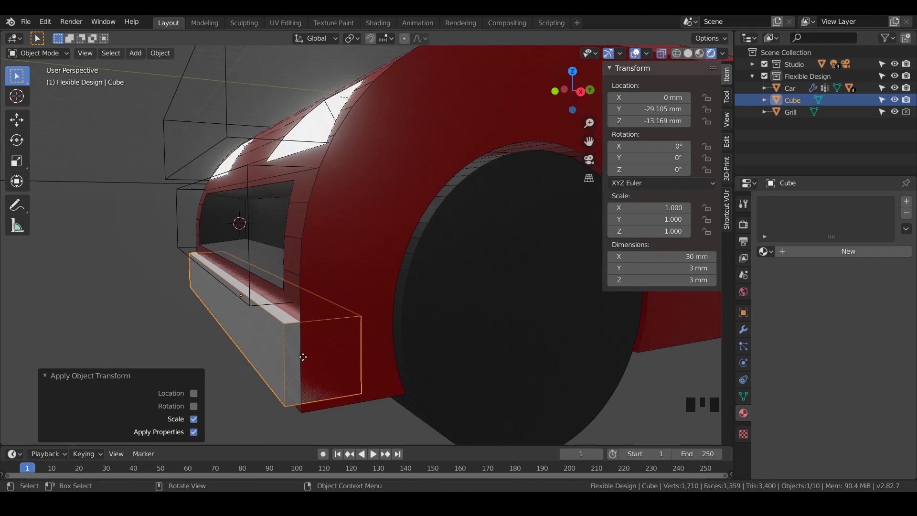
key(g)
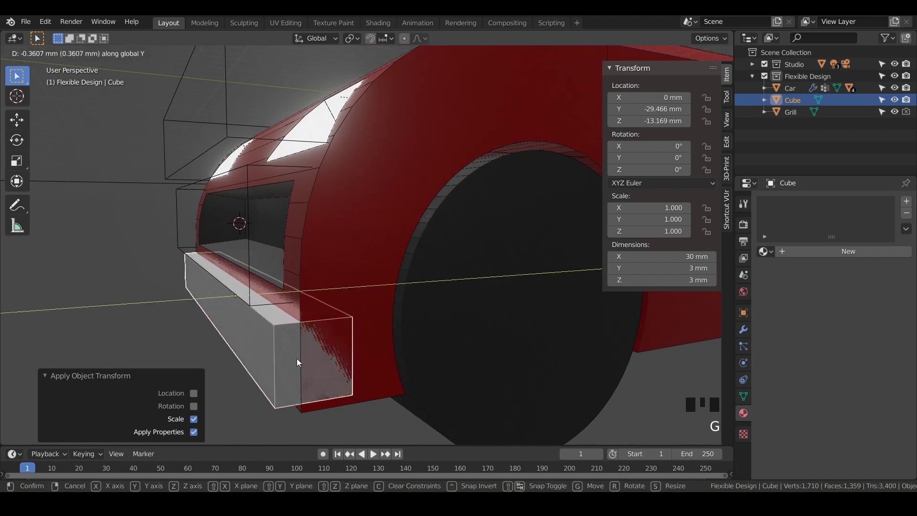
click(296, 358)
scroll(297, 358, down, 3)
shift+middle_drag(296, 359, 198, 320)
key(KP_3)
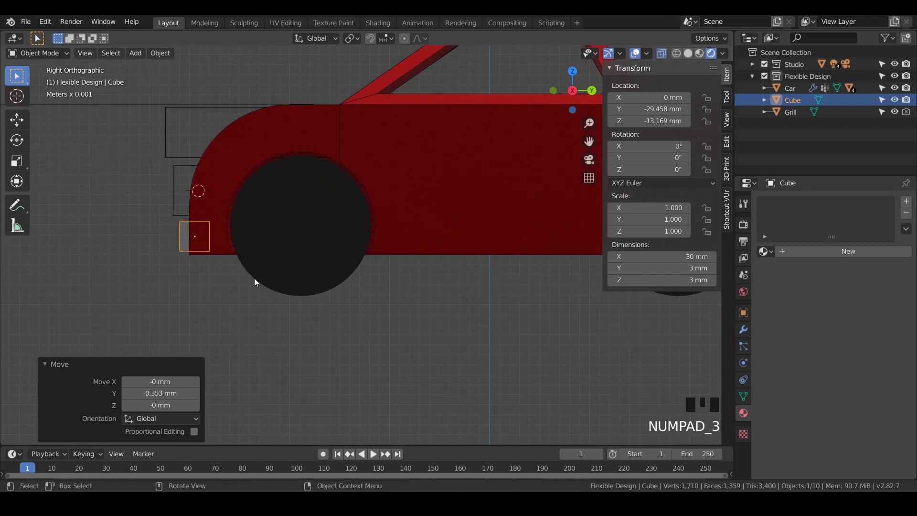
scroll(254, 279, down, 1)
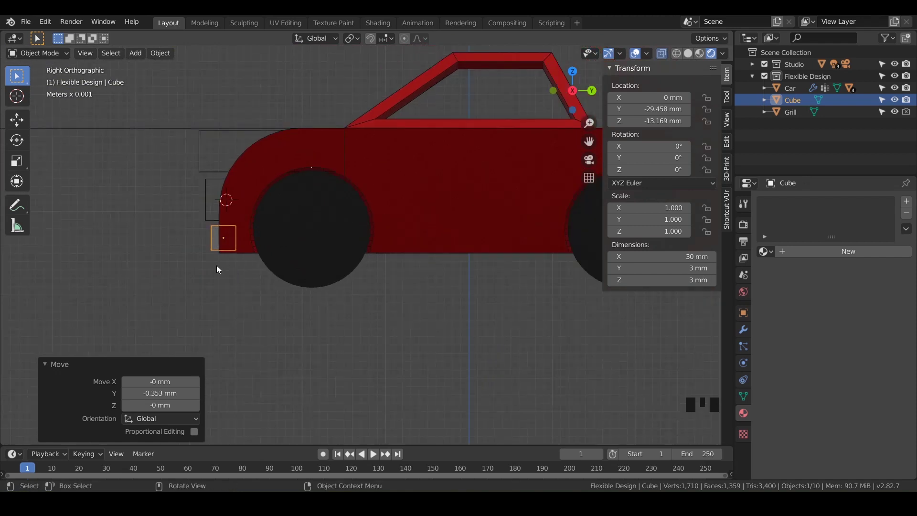
- Rename the front cube as Bumpers
mouse_move(267, 287)
middle_down()
mouse_move(293, 301)
mouse_move(349, 306)
mouse_move(337, 294)
mouse_move(268, 284)
middle_up()
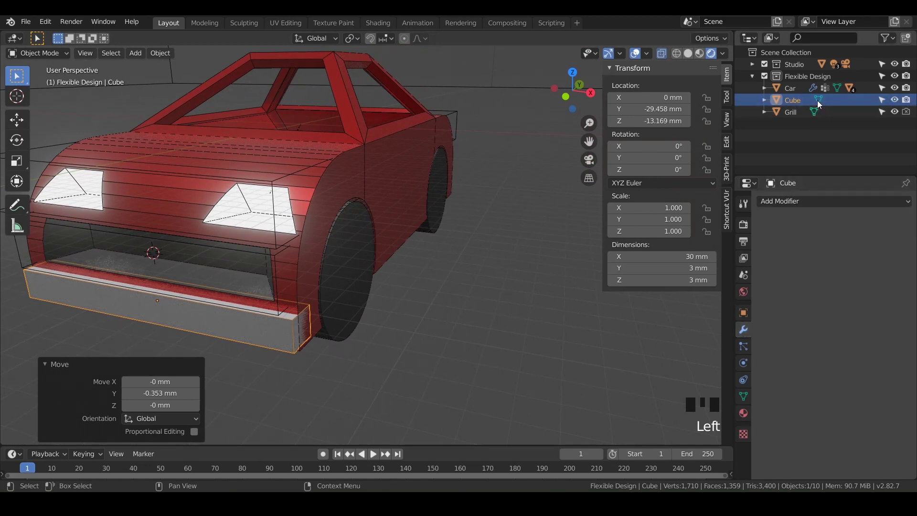
double_click(793, 100)
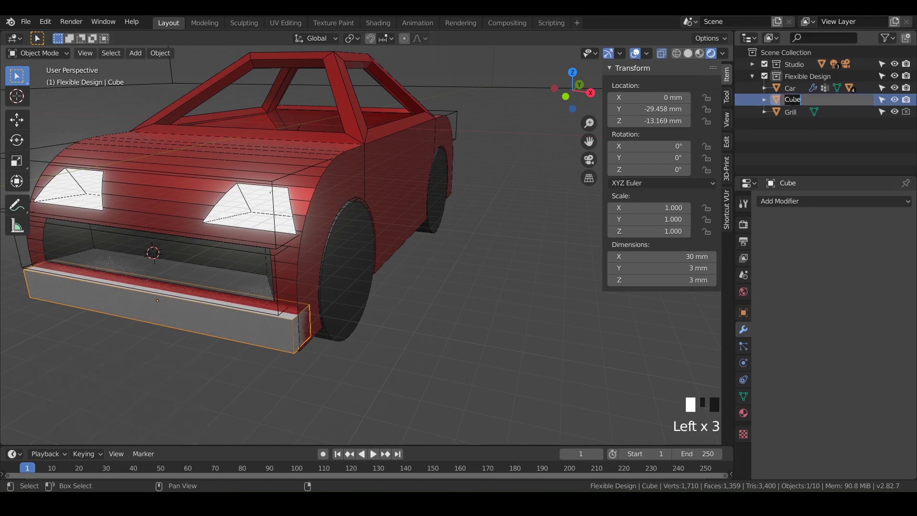
text(Bumpers)
key(Return)
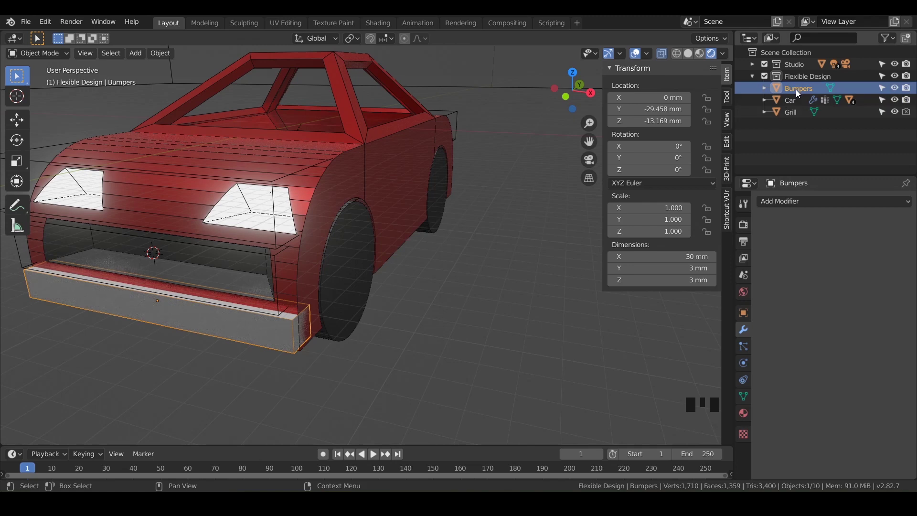
- Add a Mirror modifier to Bumpers on the Y axis only, with Car as the mirror object
click(791, 200)
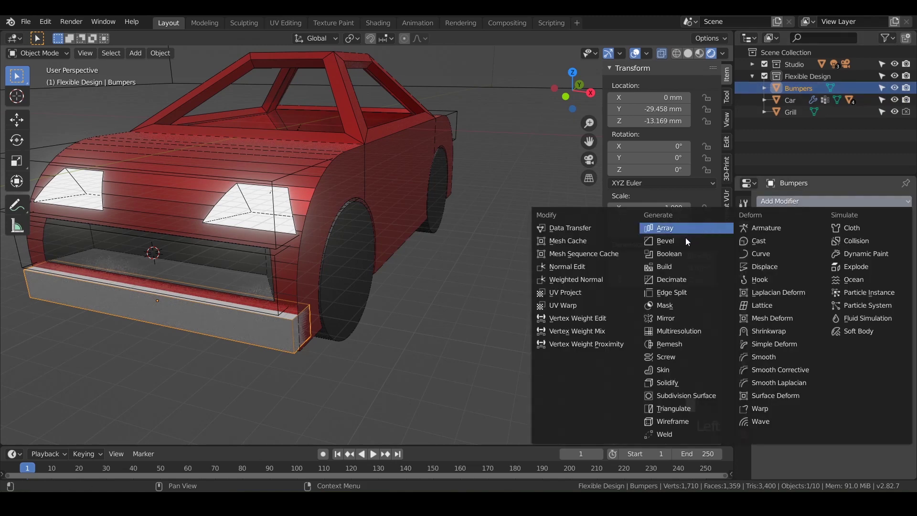
click(669, 319)
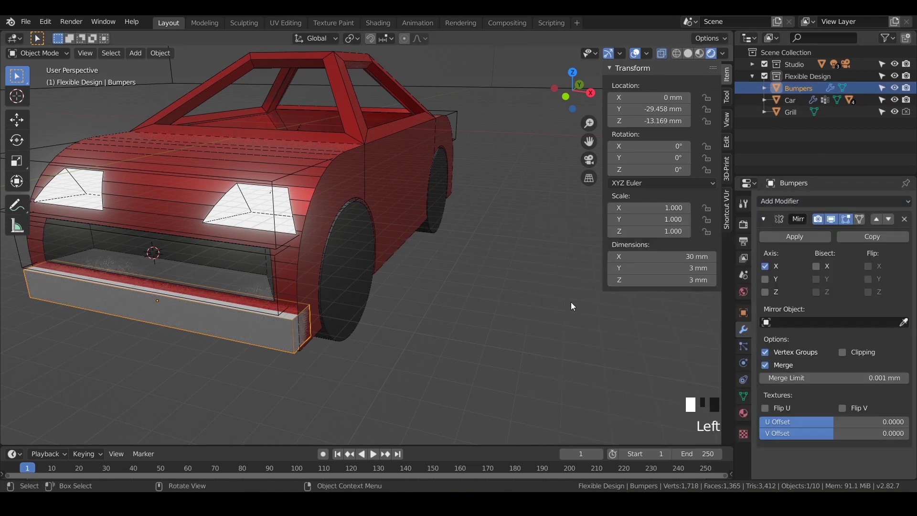
click(765, 266)
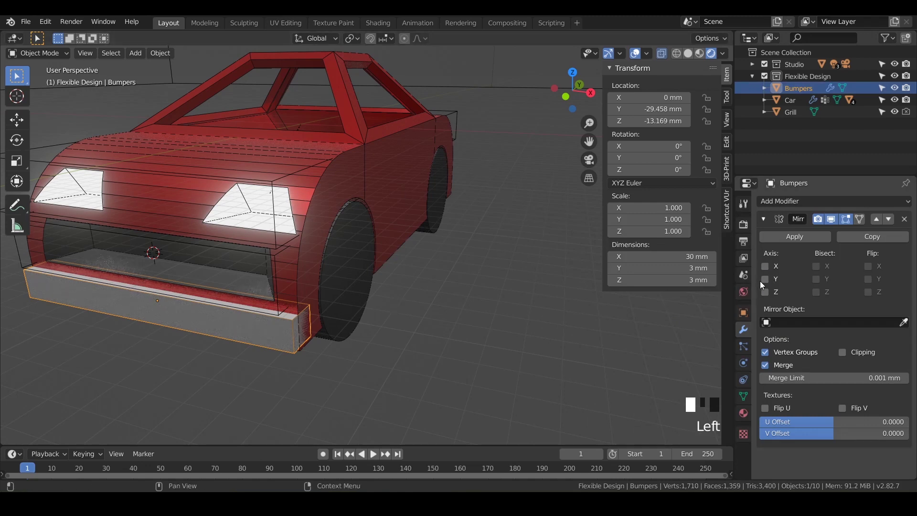
click(765, 280)
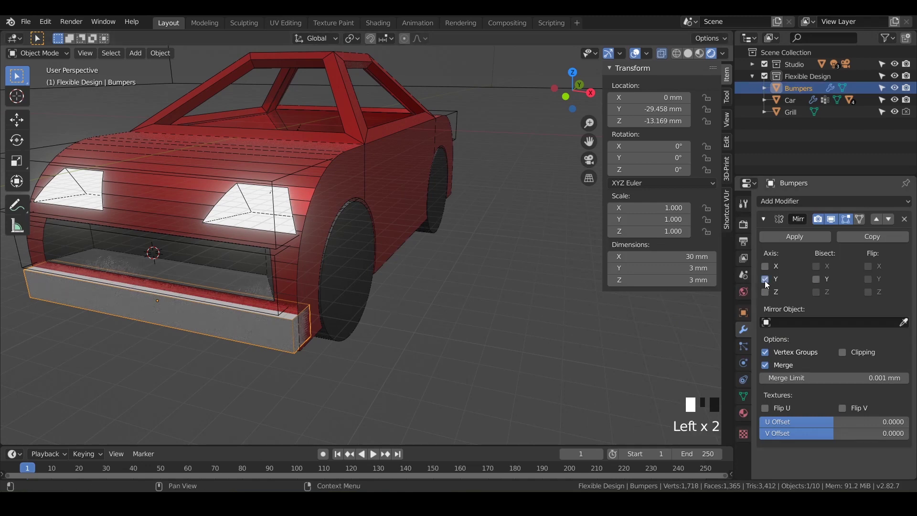
click(822, 322)
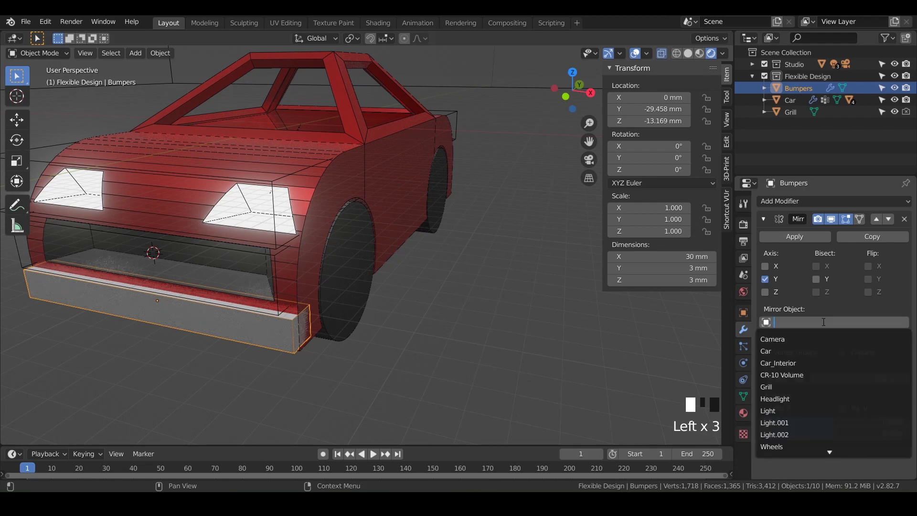
click(776, 352)
middle_drag(467, 293, 317, 272)
- Join the Bumpers to the Car with a Bool Tool union, keeping Car as the active object
middle_drag(420, 225, 403, 288)
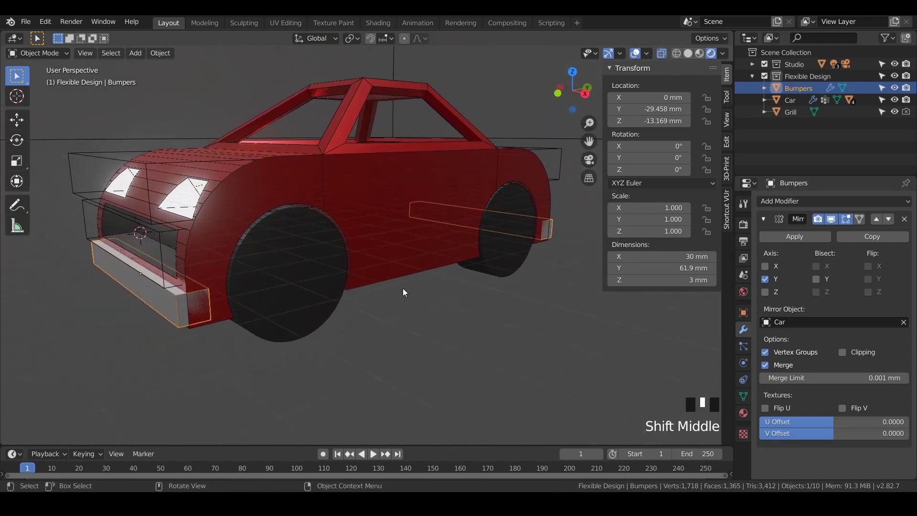
shift+click(380, 252)
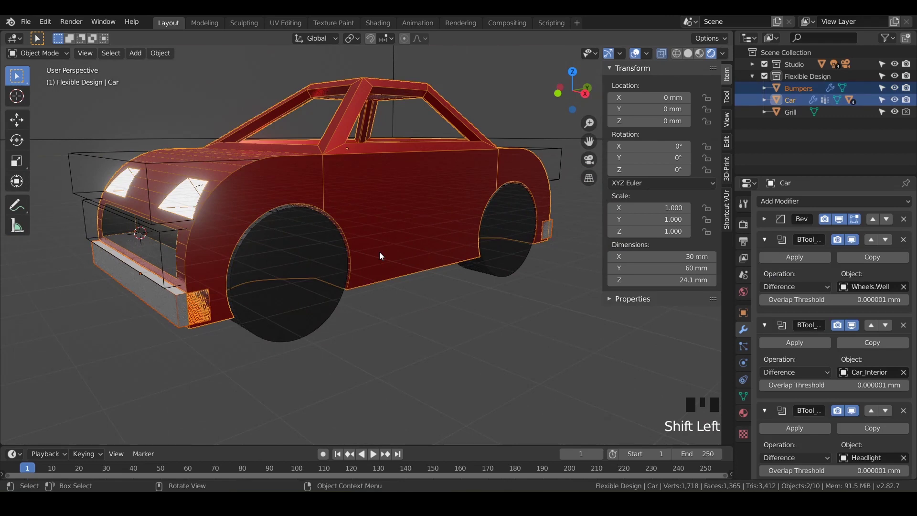
key(ctrl+KP_Add)
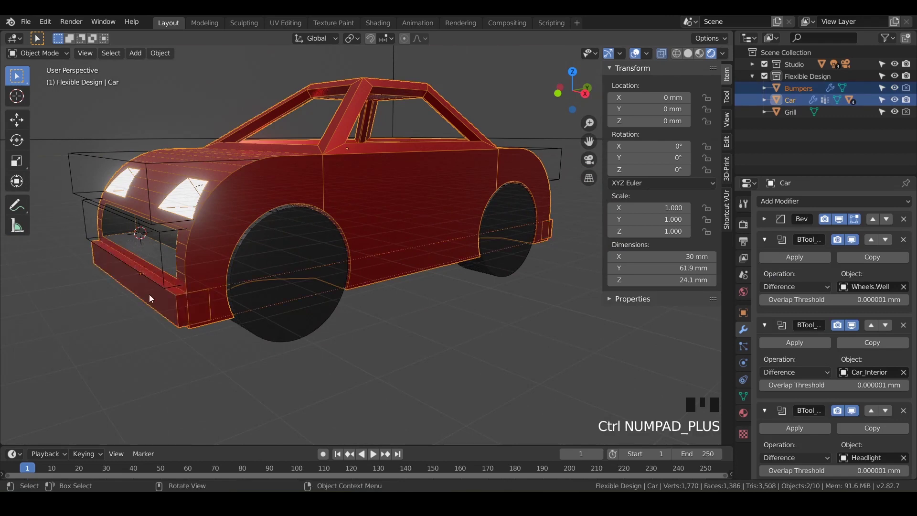
shift+middle_drag(207, 330, 206, 331)
shift+middle_drag(361, 258, 316, 218)
- Parent the Grill and Bumpers objects to the Car in the scene hierarchy
click(788, 112)
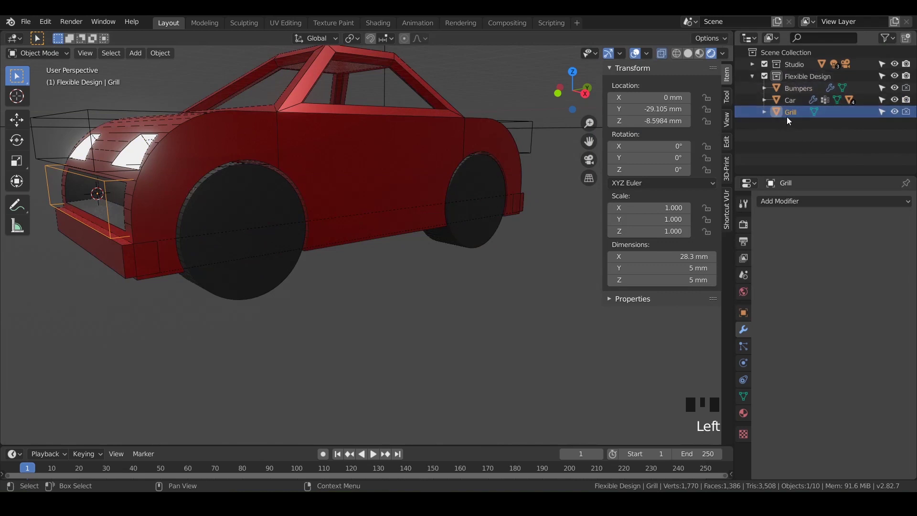
mouse_move(795, 112)
mouse_down()
mouse_move(804, 102)
mouse_move(795, 100)
mouse_up()
click(796, 86)
click(788, 87)
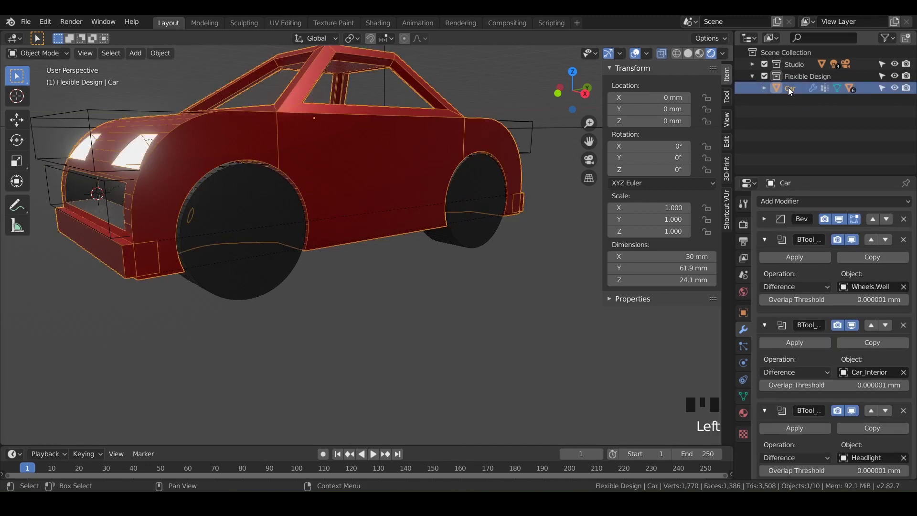
- Test that the parented parts follow the car with a trial move, cancel it and save the file
key(g)
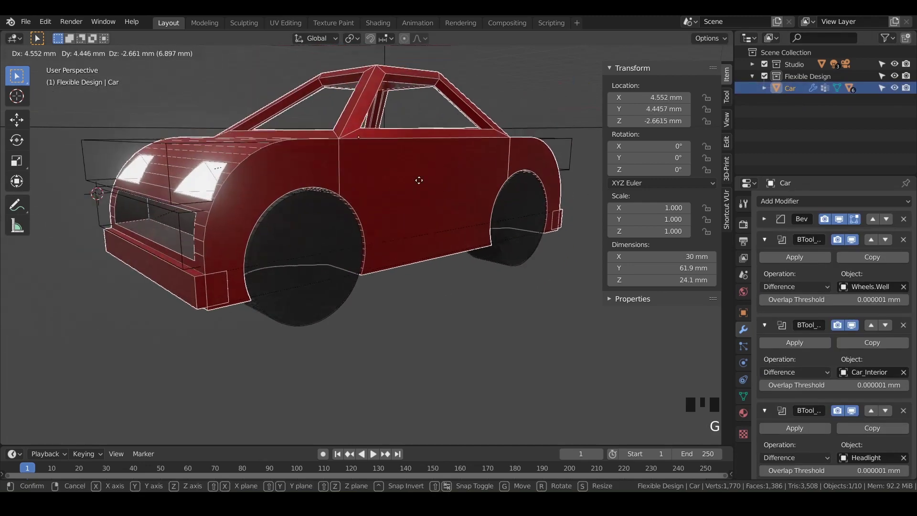
right_click(441, 182)
key(ctrl+s)
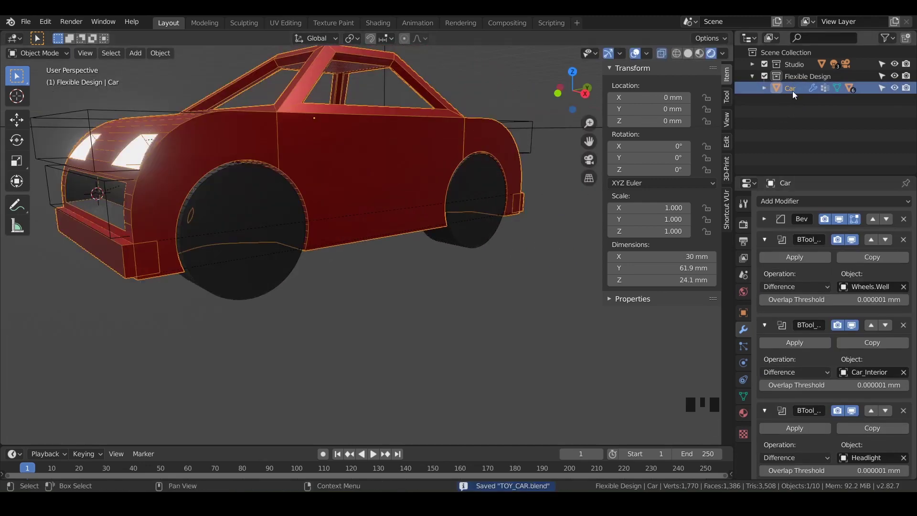
- Collapse the settings of all five Boolean modifiers in the Car's modifier stack
click(765, 240)
click(765, 259)
click(765, 281)
click(765, 301)
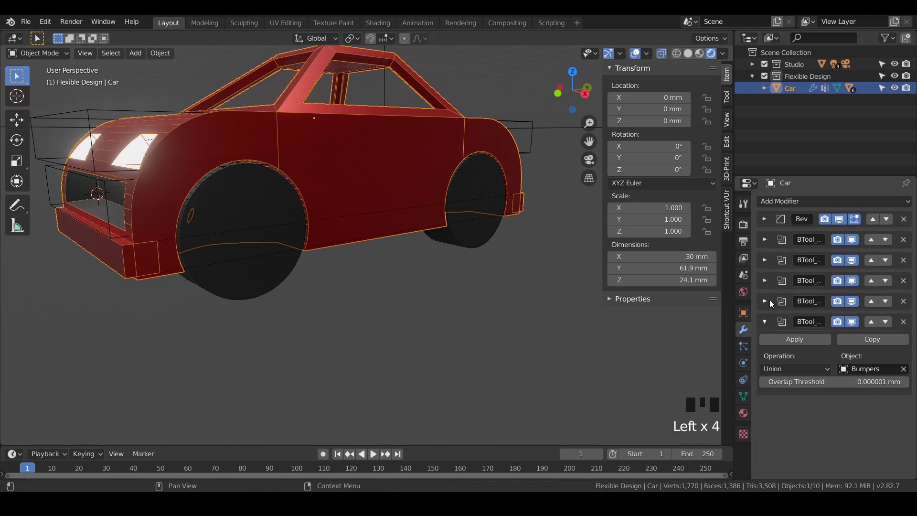
click(765, 322)
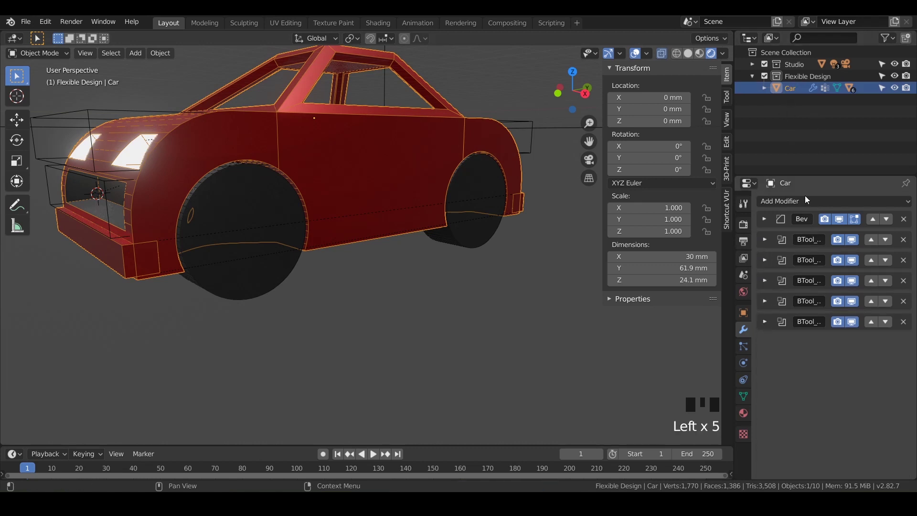
middle_drag(458, 196, 416, 193)
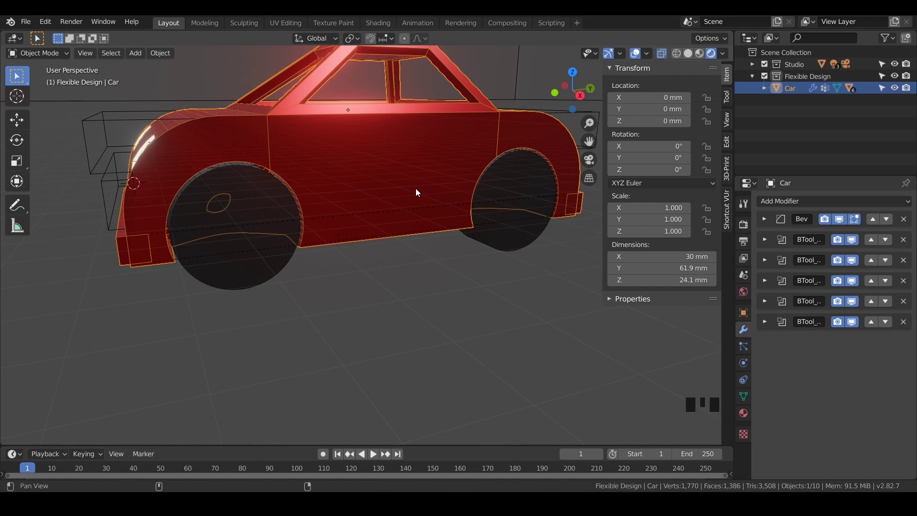
shift+middle_drag(415, 193, 351, 217)
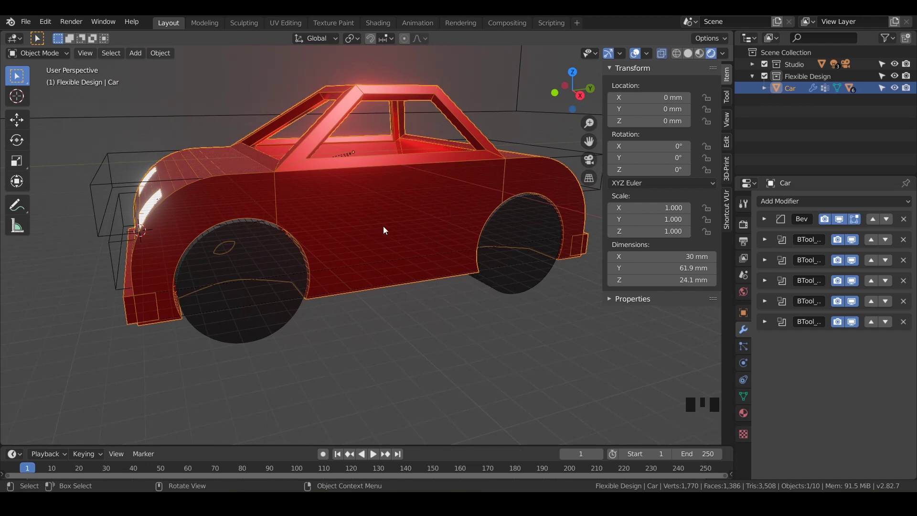
- In Edit Mode, select the car's two opposite side door faces and inset them by about 0.52 mm
click(364, 228)
key(Tab)
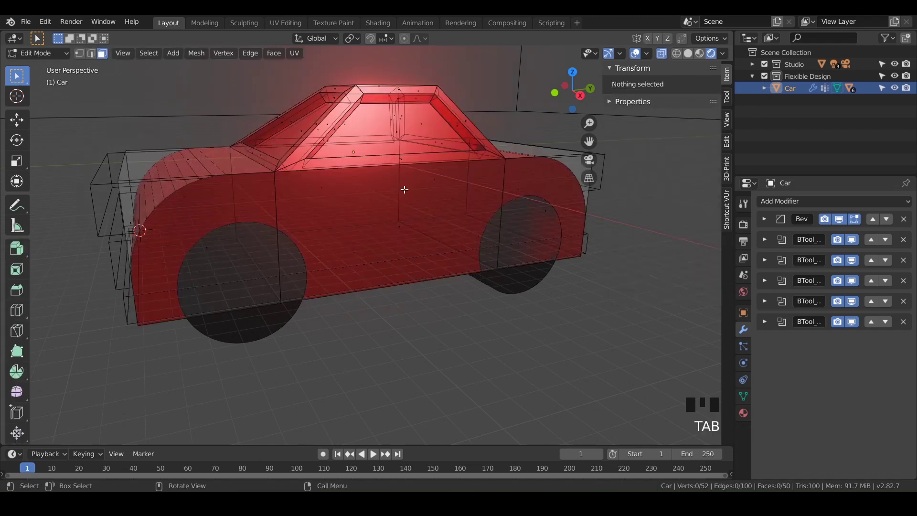
shift+middle_drag(403, 189, 297, 256)
click(397, 220)
shift+click(282, 225)
shift+middle_drag(296, 255, 176, 273)
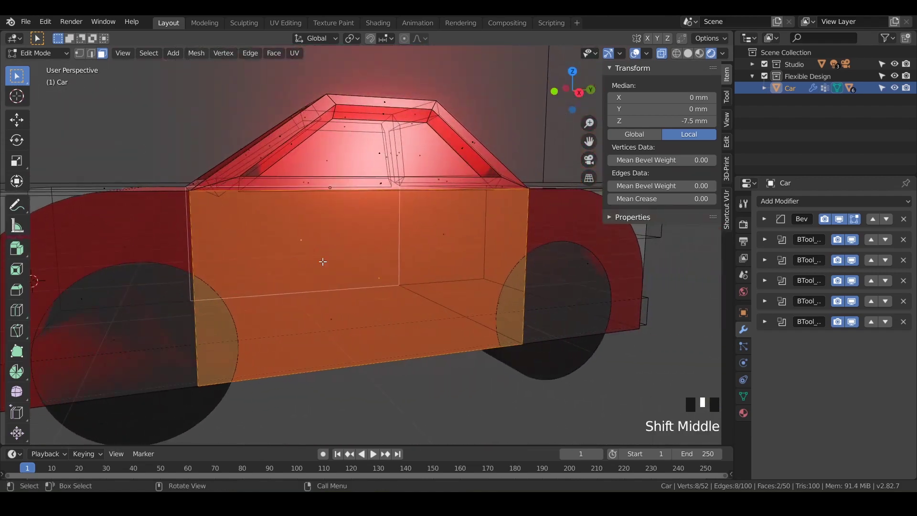
key(i)
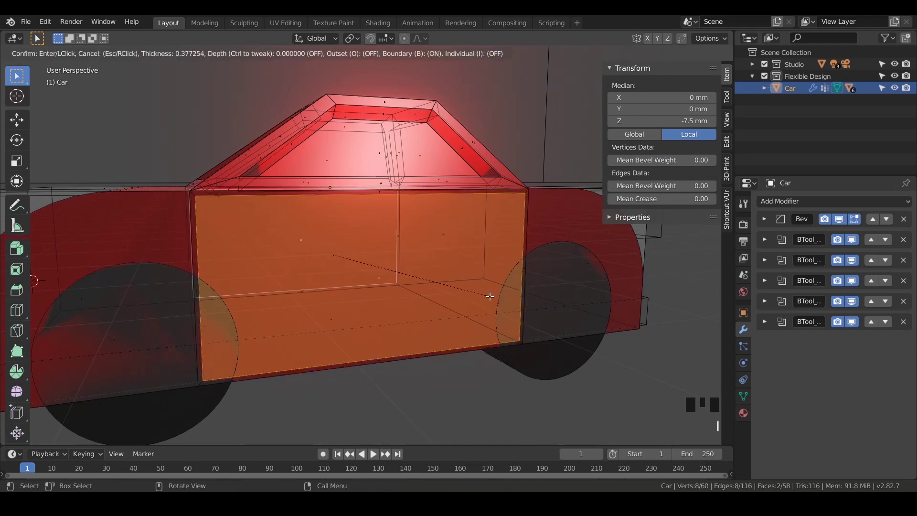
click(488, 297)
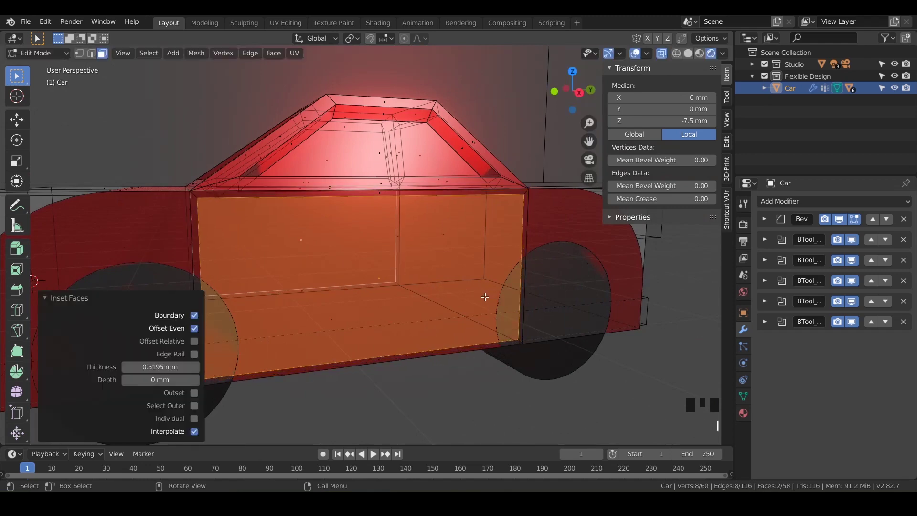
shift+middle_drag(395, 286, 342, 206)
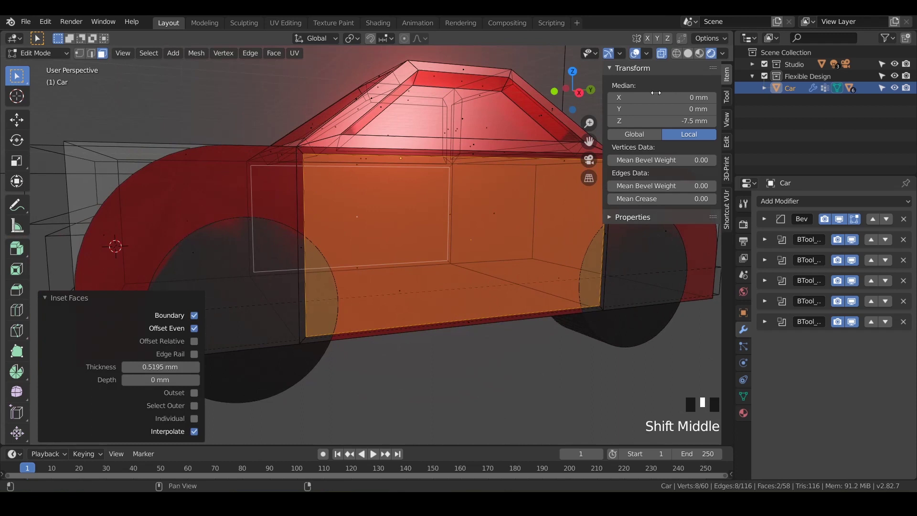
- Turn off X-ray and select the four narrow vertical border faces at both ends of the two inset door panels
click(662, 53)
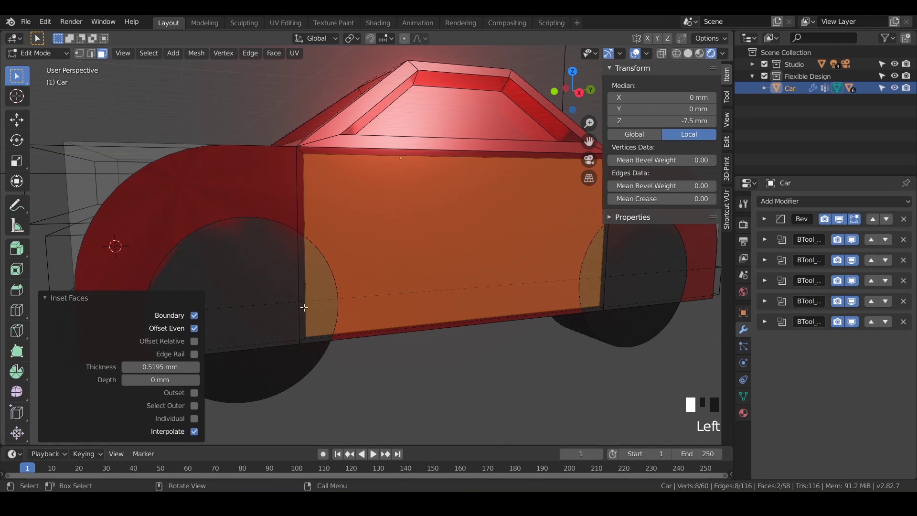
click(303, 192)
shift+middle_drag(307, 239, 186, 230)
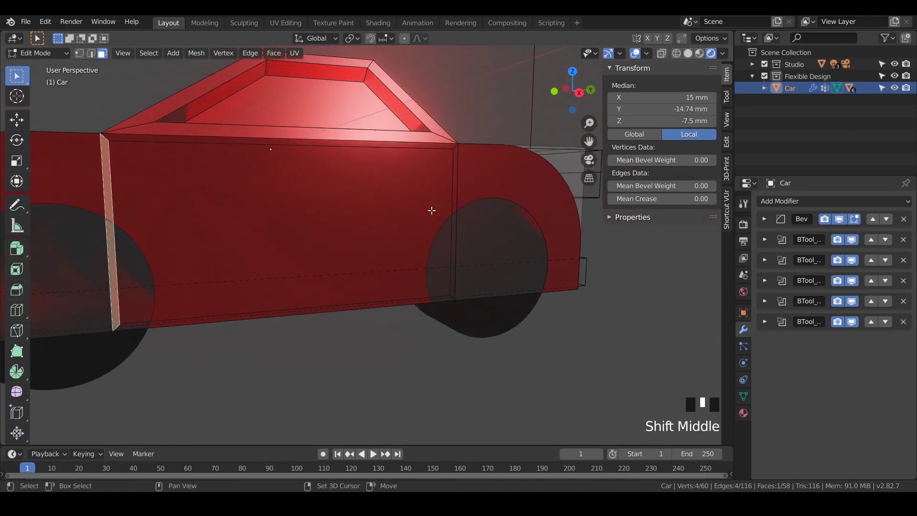
shift+click(452, 197)
middle_drag(452, 196, 559, 225)
shift+click(573, 216)
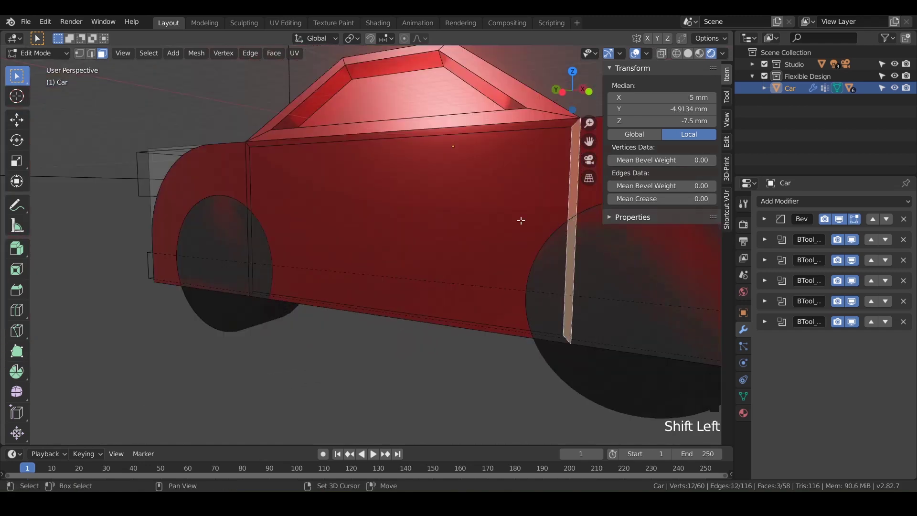
shift+click(248, 184)
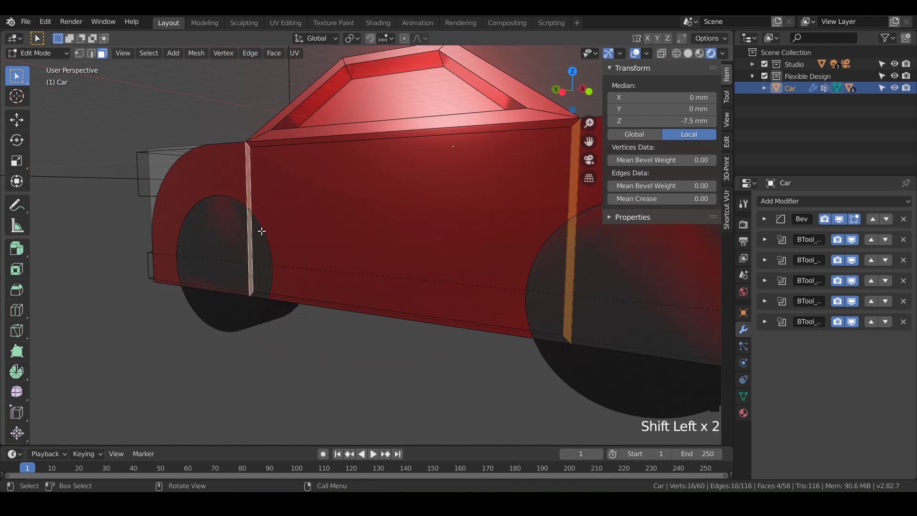
key(ctrl+z)
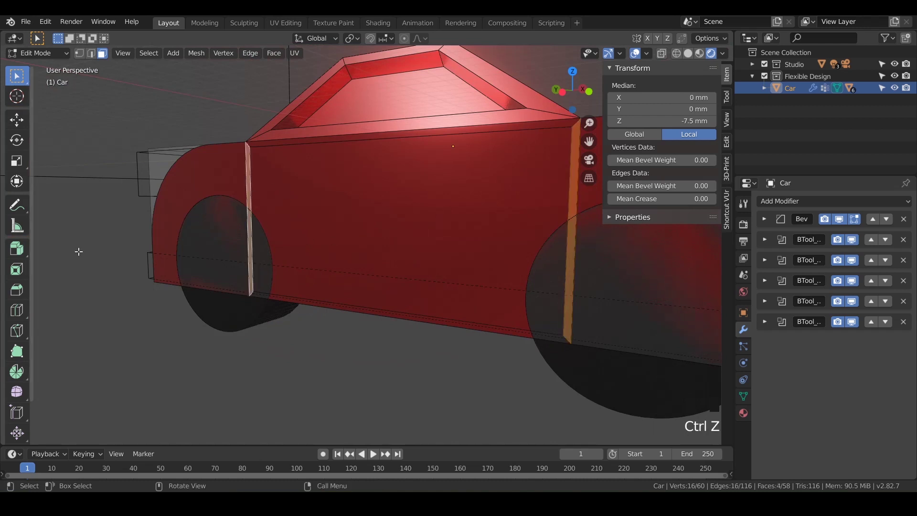
- Extrude the four vertical door border faces individually inward by about 1.02 mm, then return to Object Mode
click(21, 253)
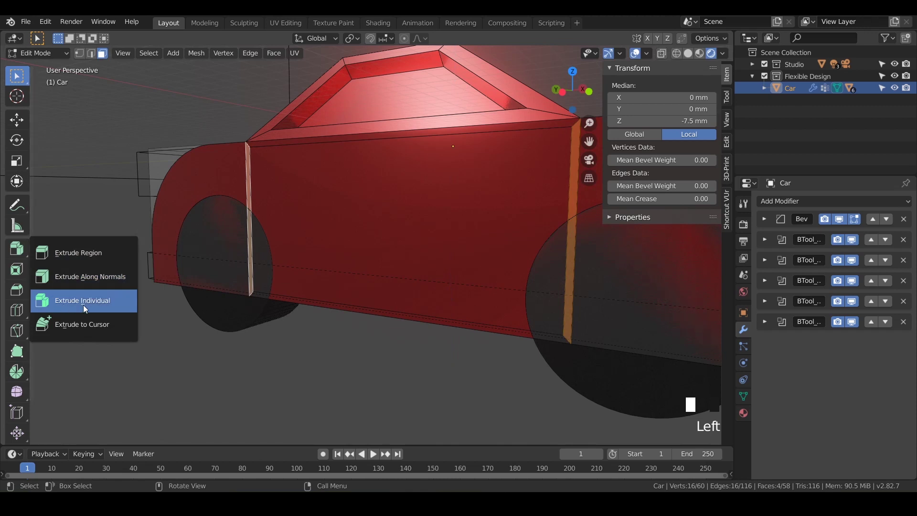
click(69, 301)
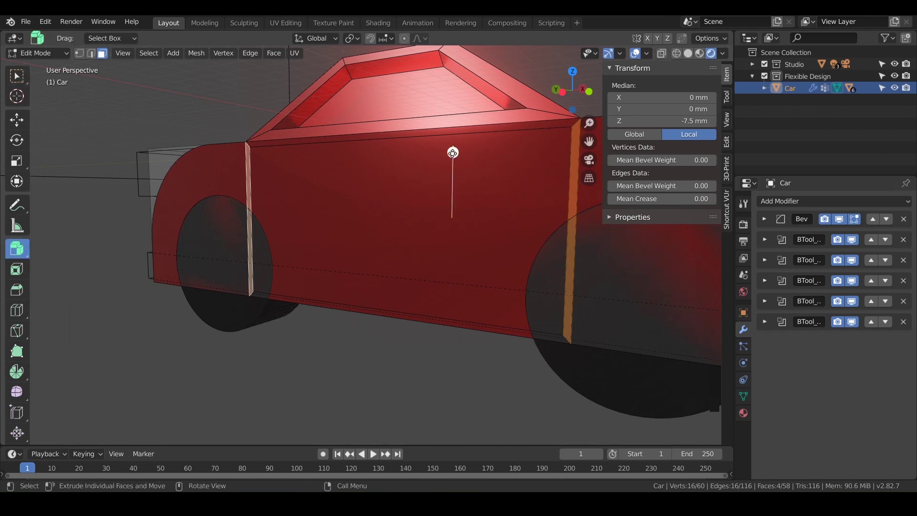
drag(453, 153, 453, 153)
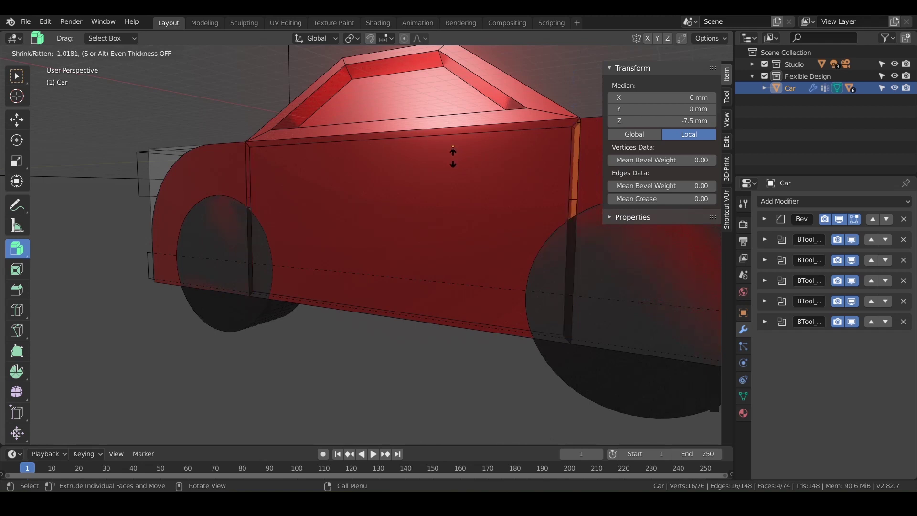
drag(452, 153, 452, 153)
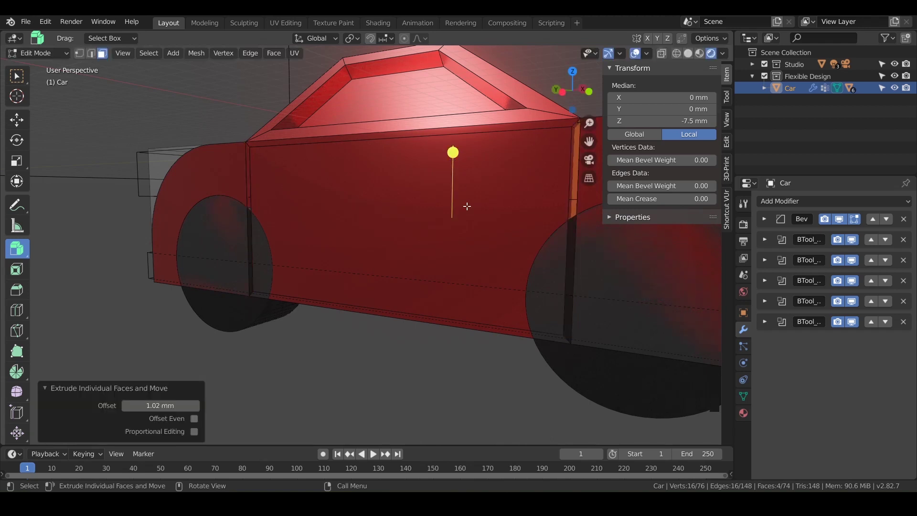
middle_drag(481, 225, 355, 233)
key(Tab)
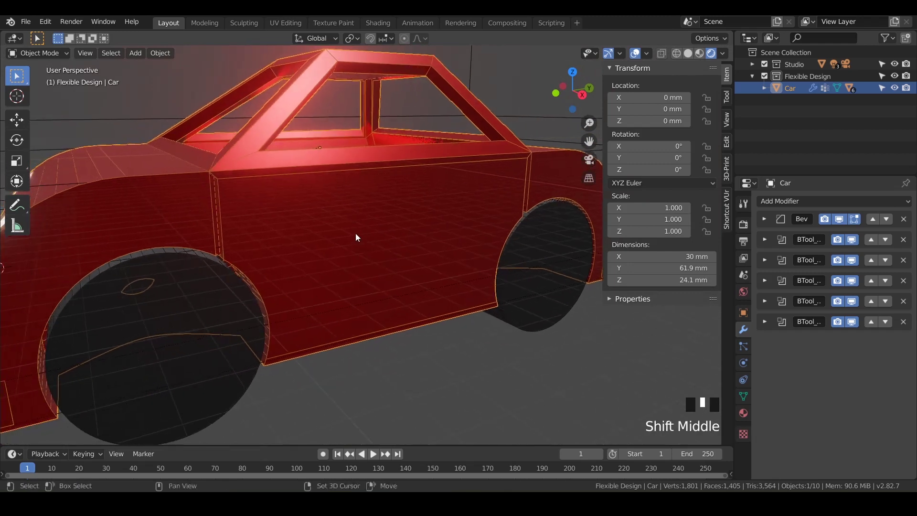
- Hide the viewport overlays and inspect the vertical door grooves where they meet the wheel arches
click(636, 56)
middle_drag(421, 229, 373, 217)
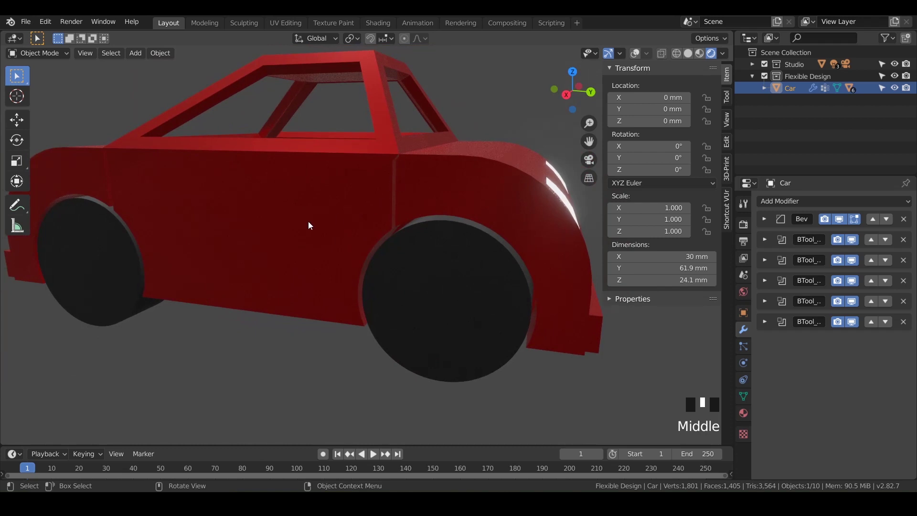
middle_drag(309, 225, 373, 231)
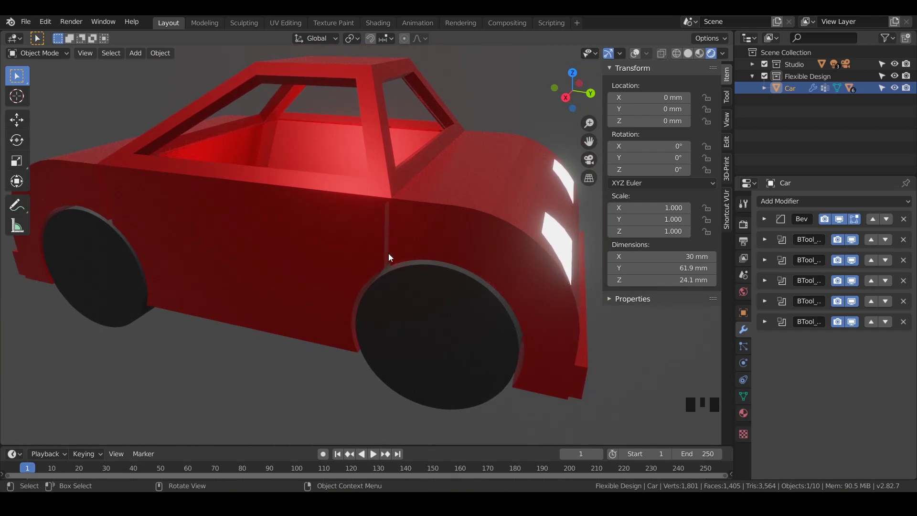
shift+middle_drag(353, 239, 397, 262)
scroll(404, 253, up, 3)
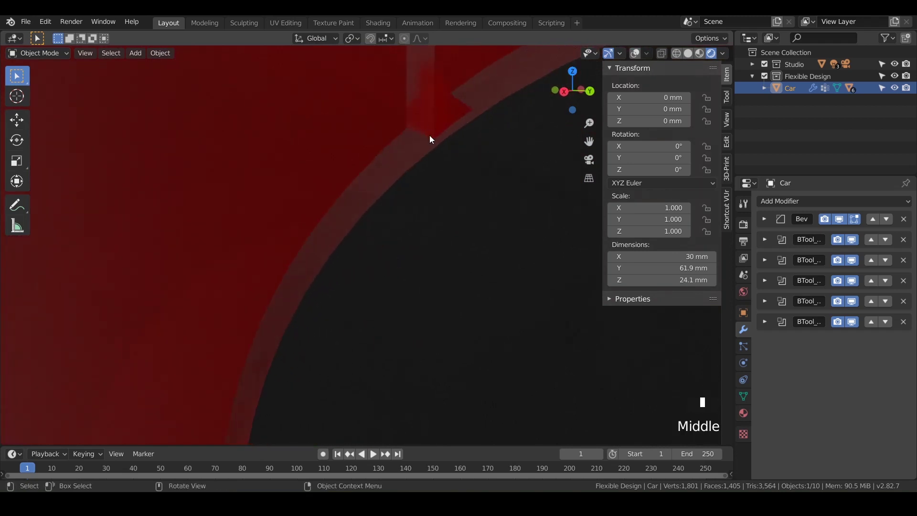
scroll(427, 166, down, 2)
shift+middle_drag(425, 168, 429, 214)
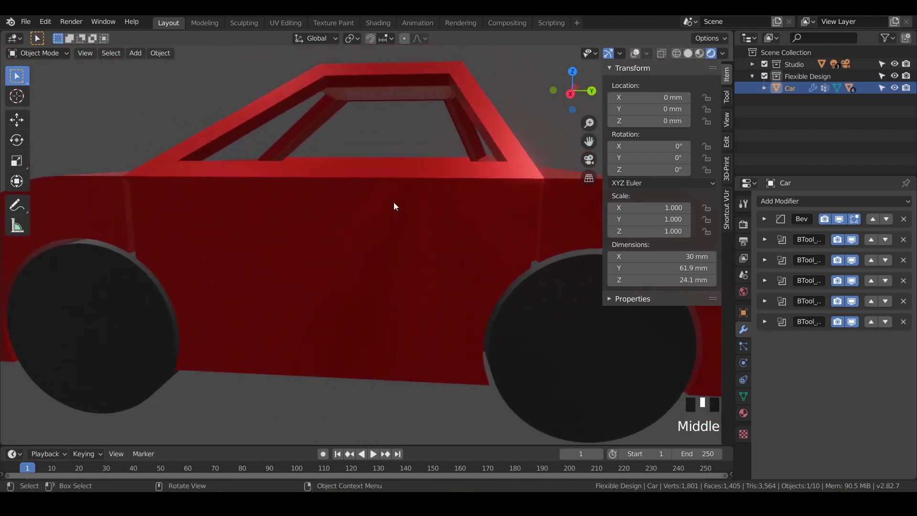
- In right side view with overlays shown, place the 3D cursor on the upper door near its +Y end and add a 3 mm cube there
key(KP_3)
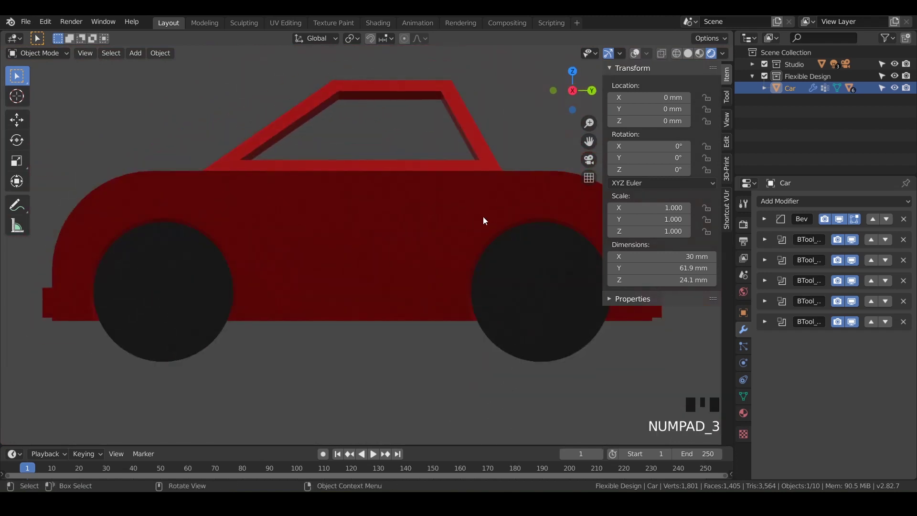
key(shift)
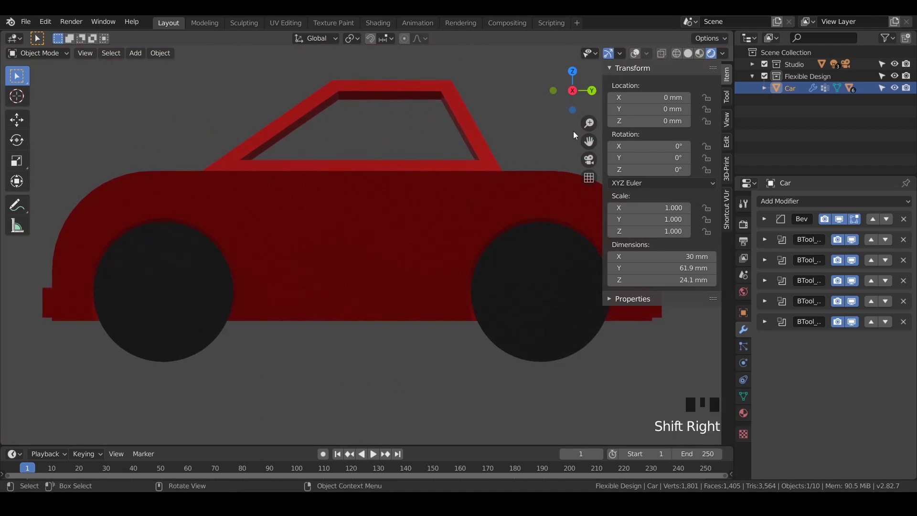
click(636, 54)
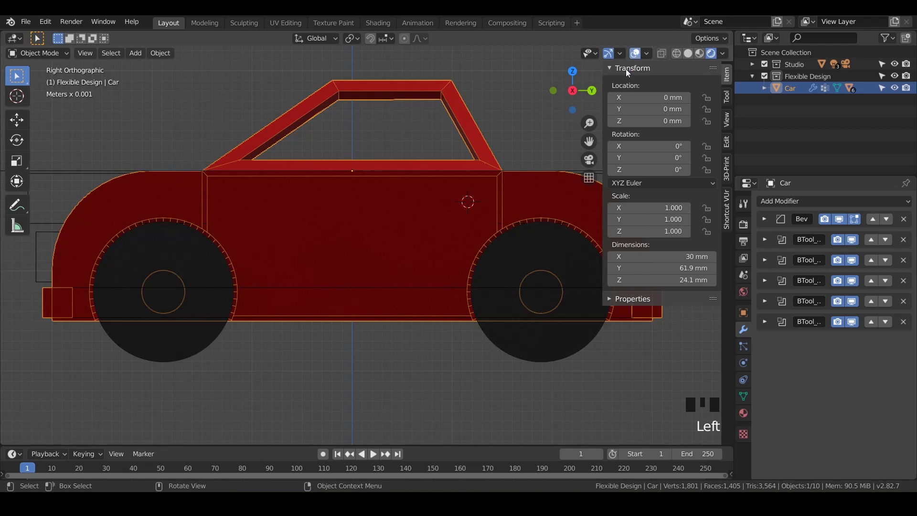
shift+right_click(454, 204)
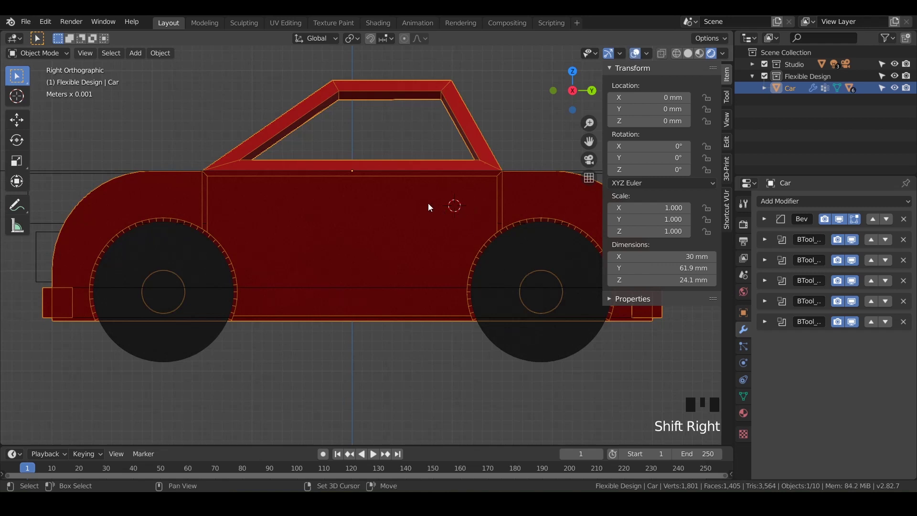
shift+right_click(428, 203)
shift+right_click(456, 206)
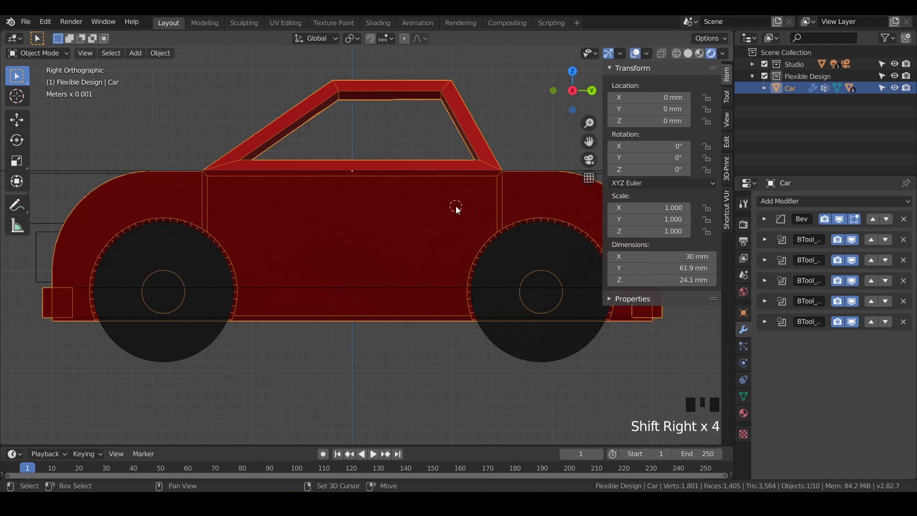
shift+right_click(457, 215)
key(shift+a)
mouse_move(431, 211)
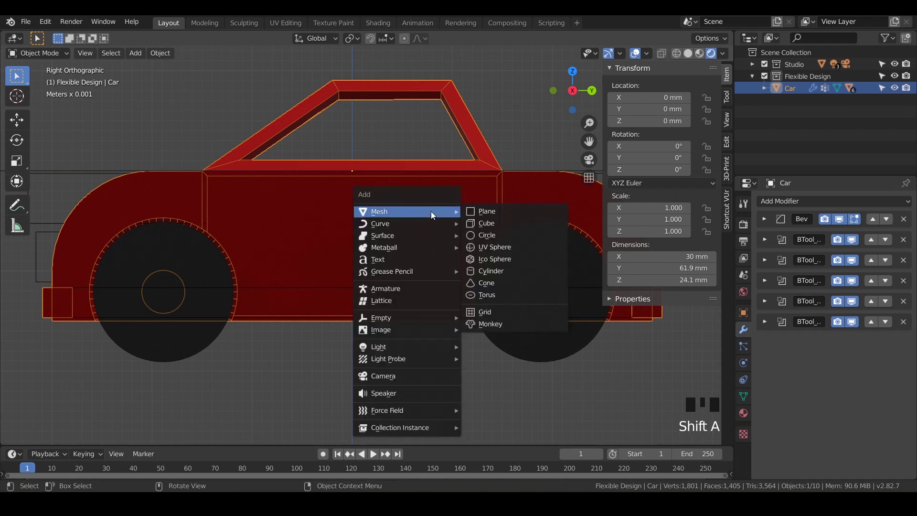
click(494, 227)
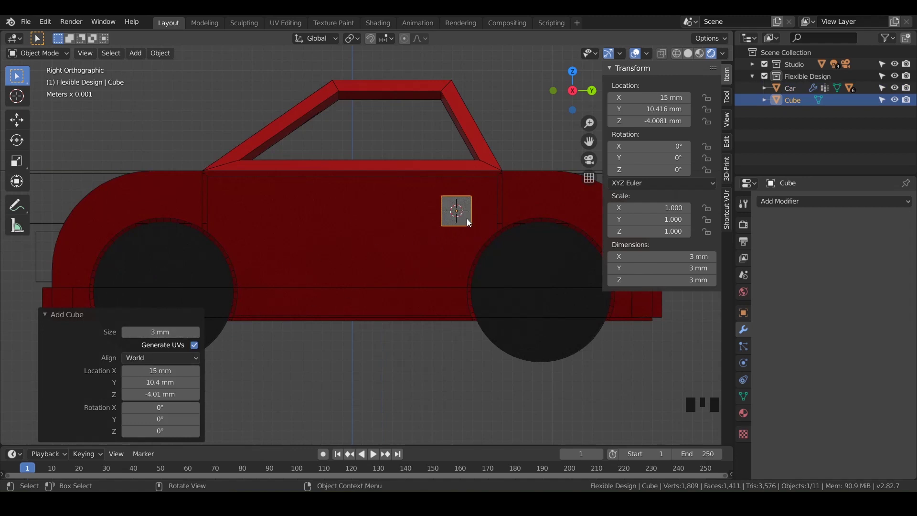
- In Edit Mode, scale the door-side cube's mesh along Z to about 0.51
key(Tab)
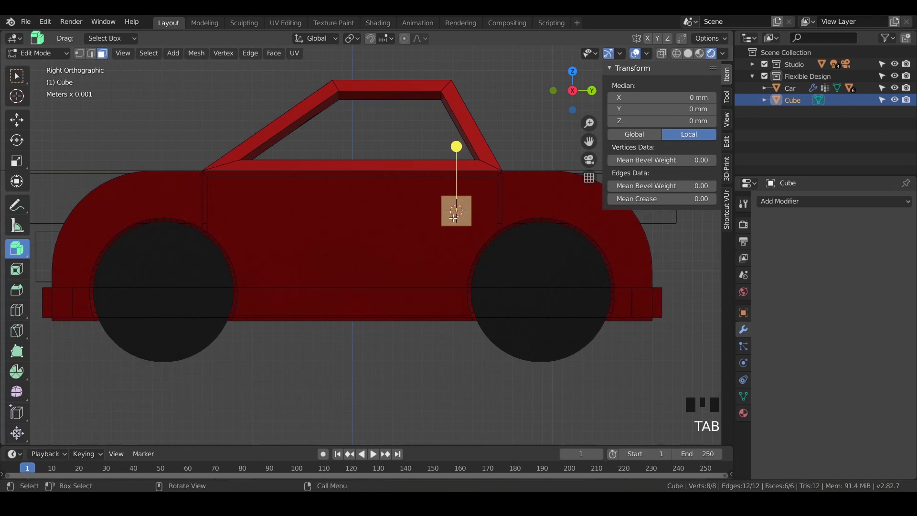
shift+middle_drag(452, 218, 358, 177)
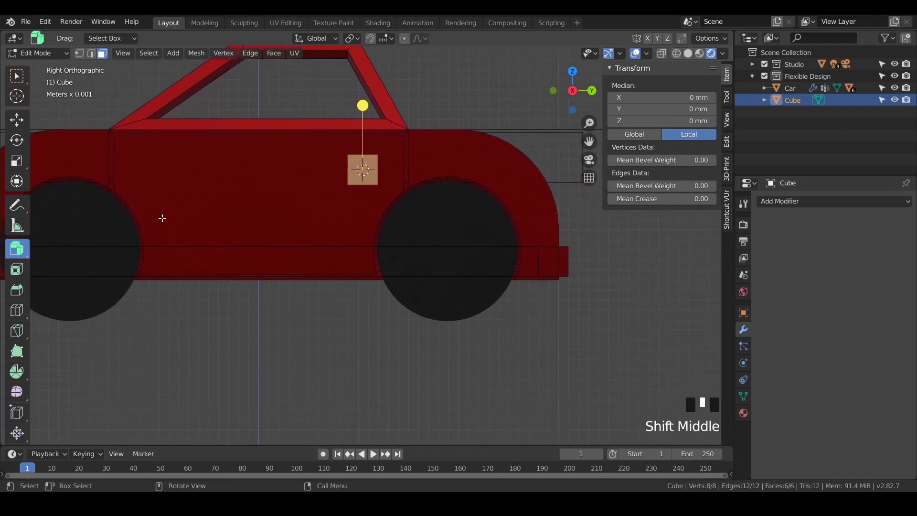
key(w)
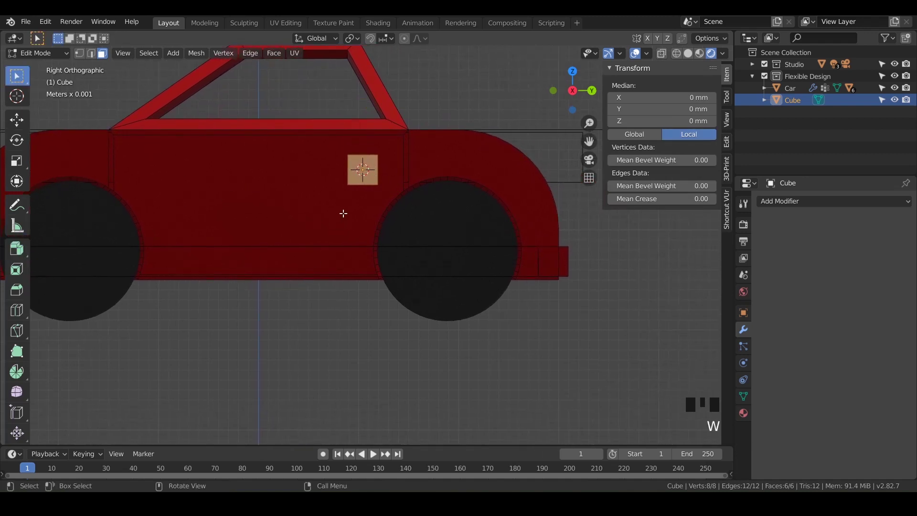
shift+middle_drag(342, 213, 384, 276)
scroll(364, 256, up, 3)
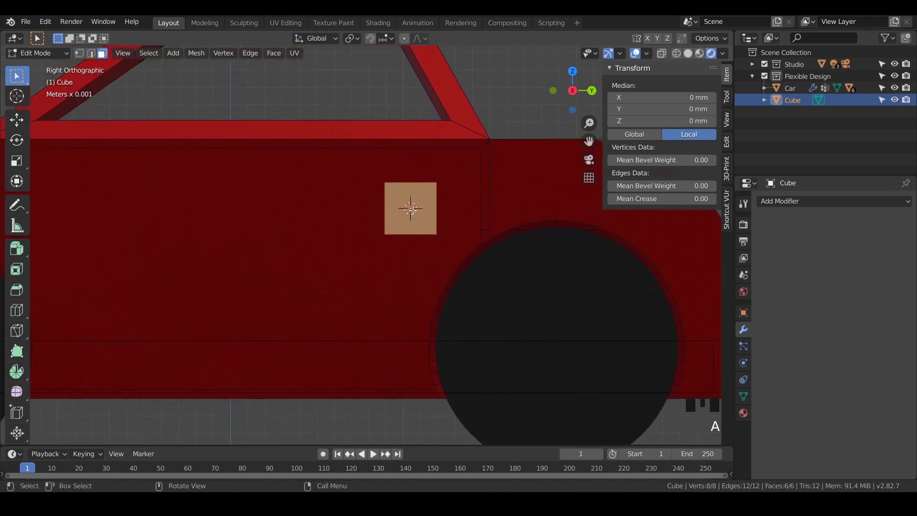
shift+middle_drag(433, 212, 448, 214)
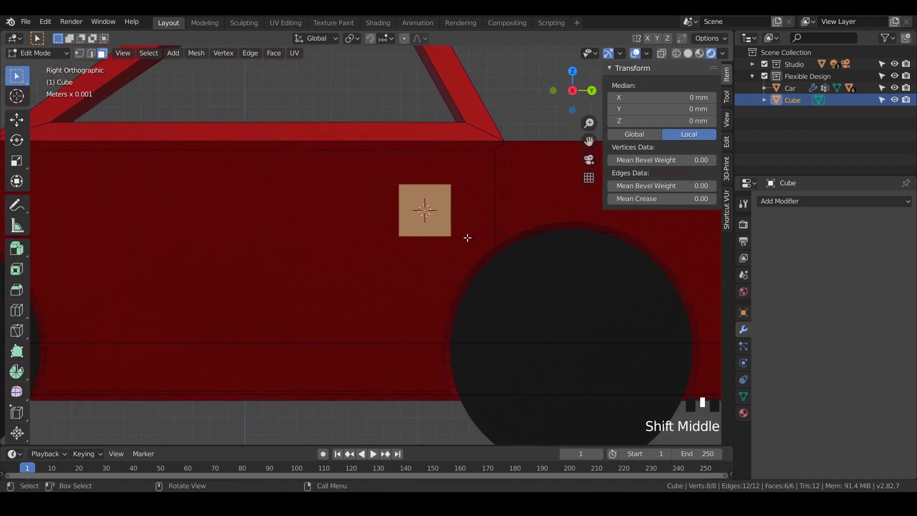
key(s)
key(z)
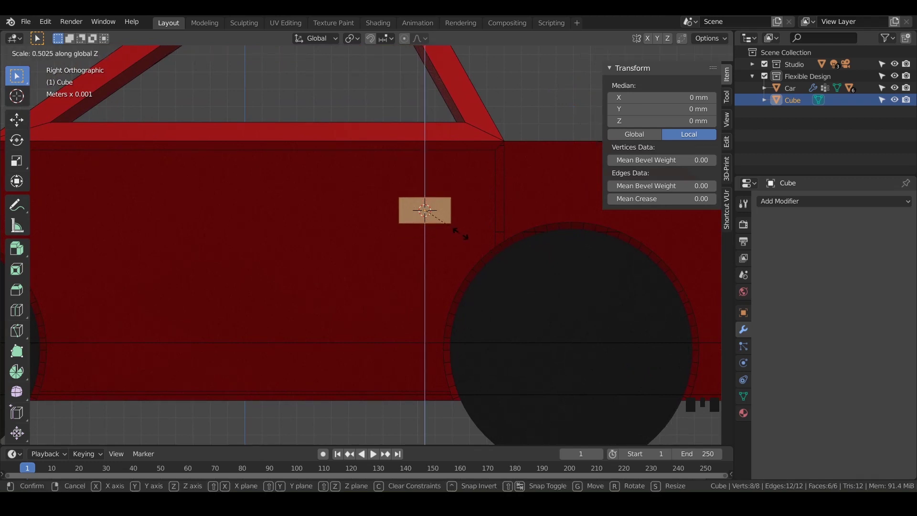
click(461, 233)
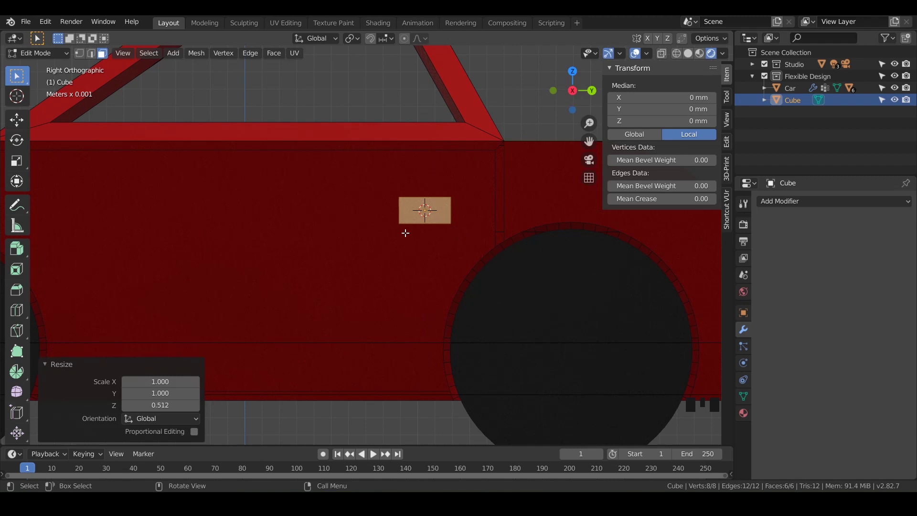
- Round the flattened cube with a Bevel modifier of 3 segments and an offset of about 0.485 mm, then return to Object Mode
middle_drag(406, 232, 373, 330)
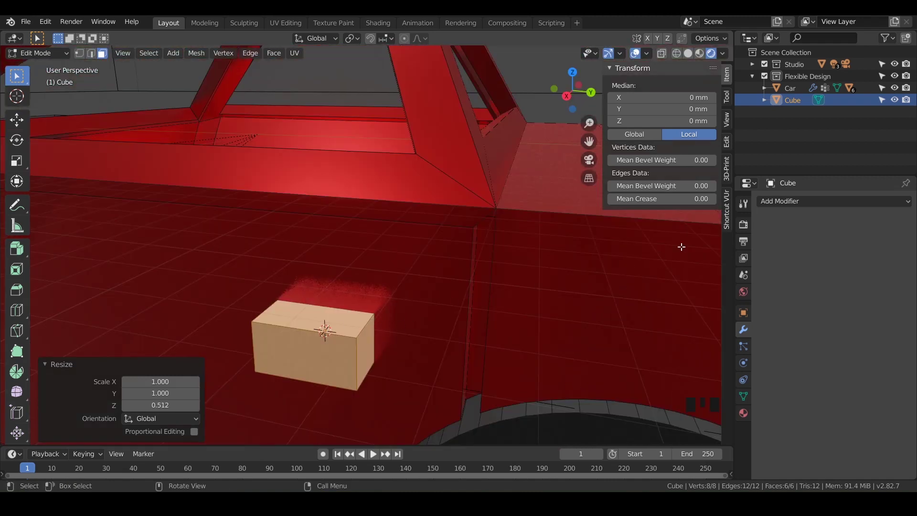
click(790, 200)
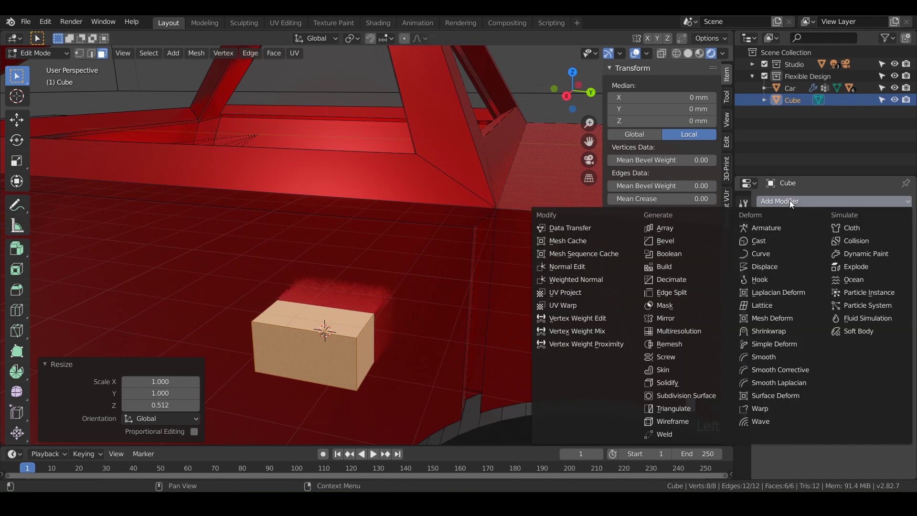
click(667, 242)
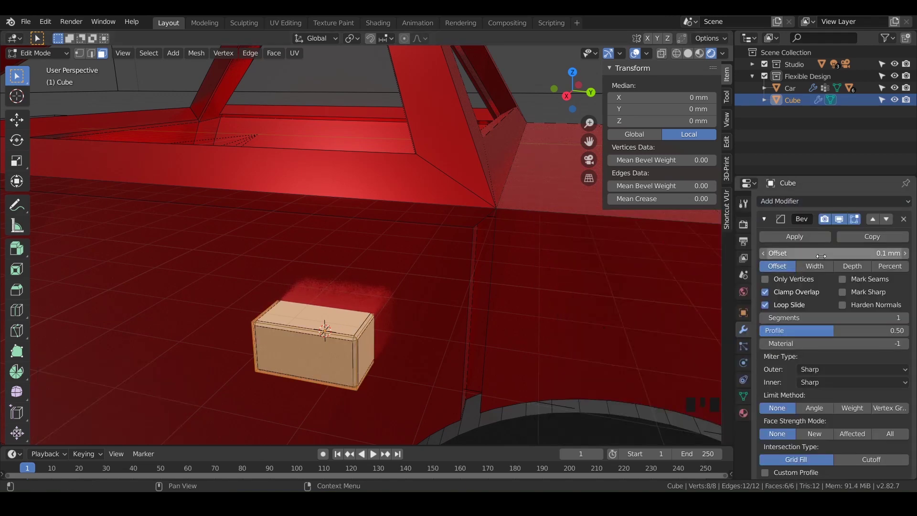
click(838, 318)
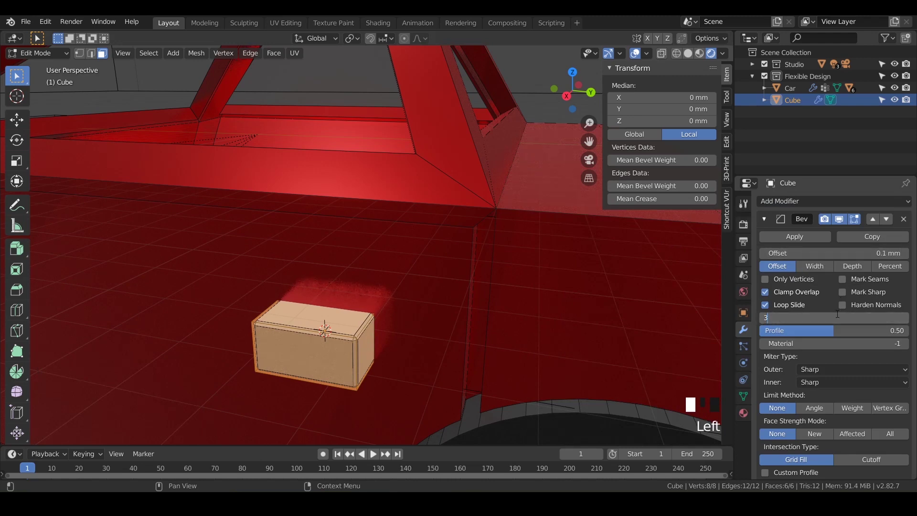
text(3)
key(Return)
drag(818, 253, 905, 254)
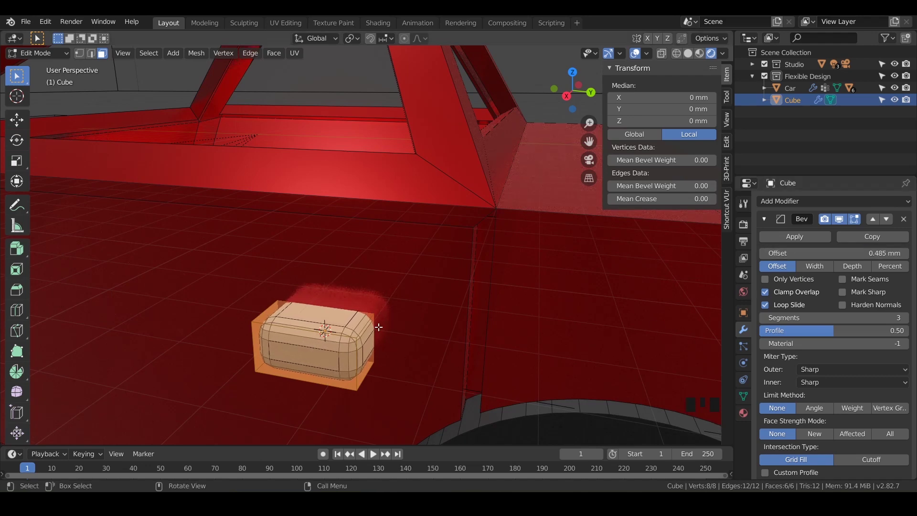
key(Tab)
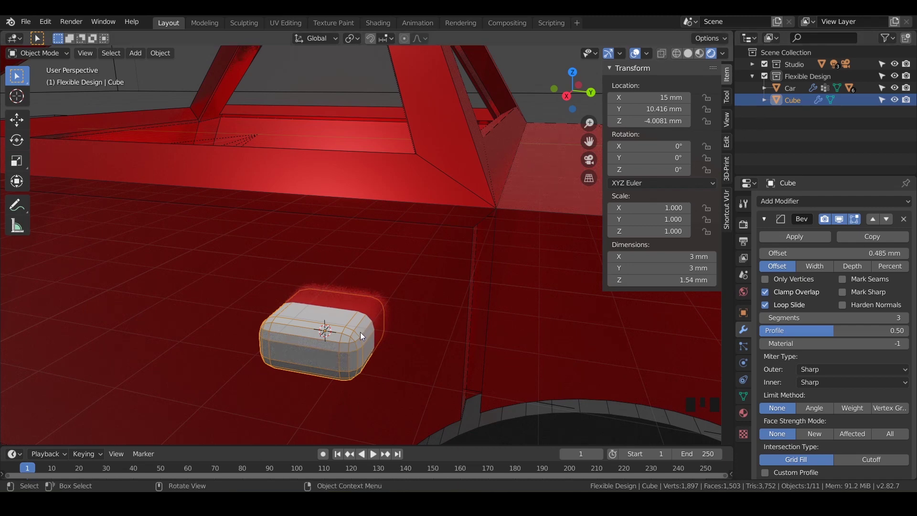
- Rename the rounded door-side cube as Door Handle
double_click(792, 99)
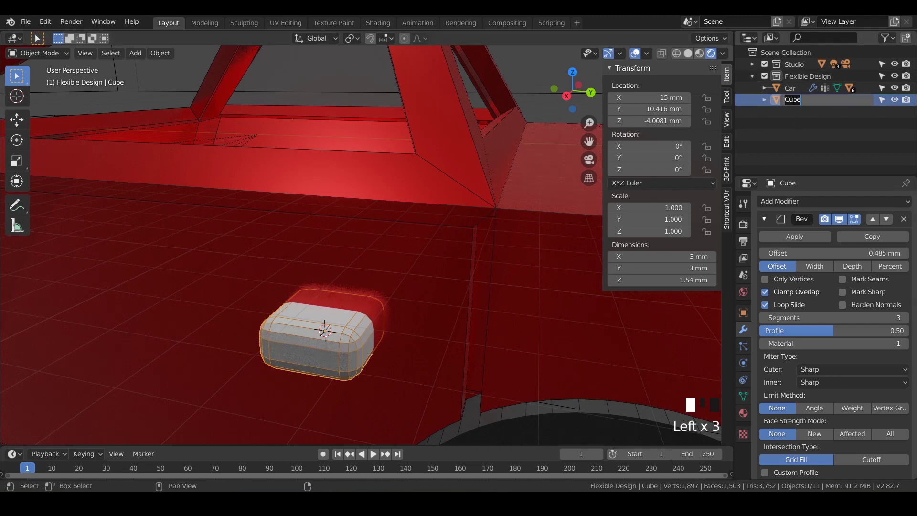
text(Door Hanld)
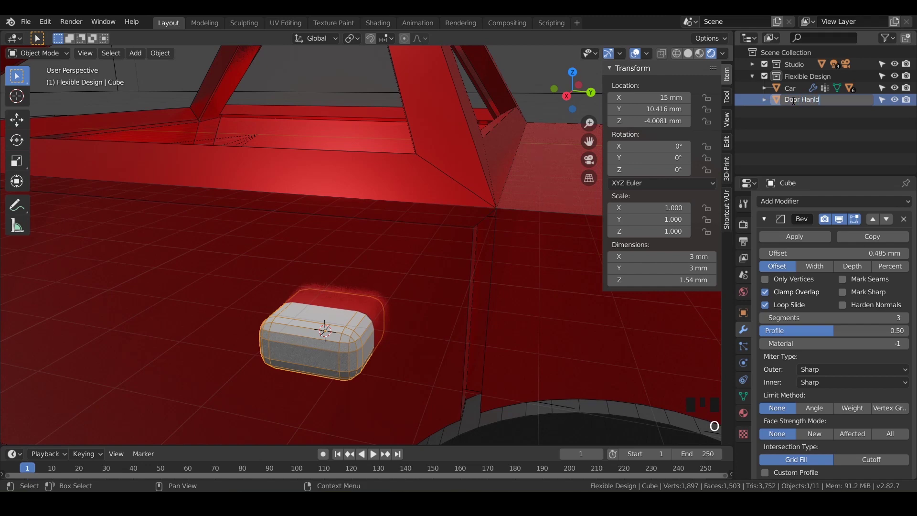
key(BackSpace)
key(BackSpace)
text(dle)
key(Return)
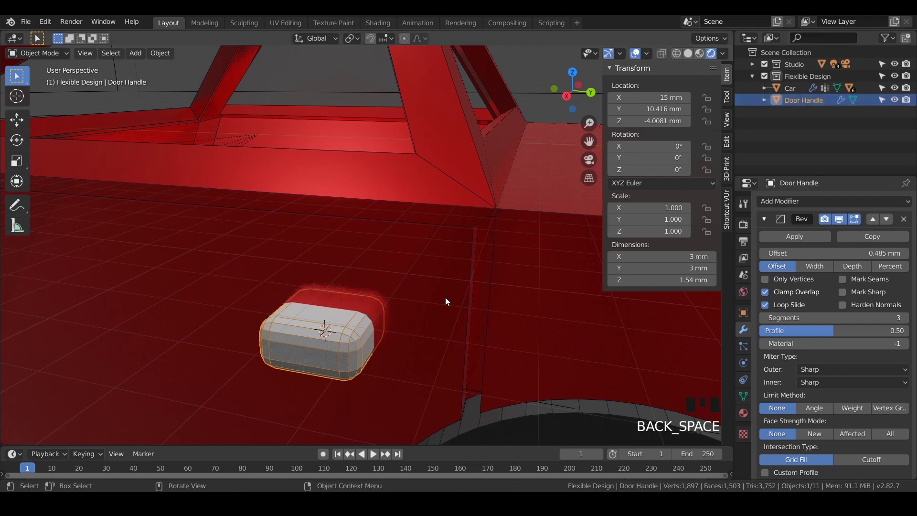
- Cut the Door Handle block out of the Car body with a Bool Tool brush difference, then select the cutter
shift+click(424, 301)
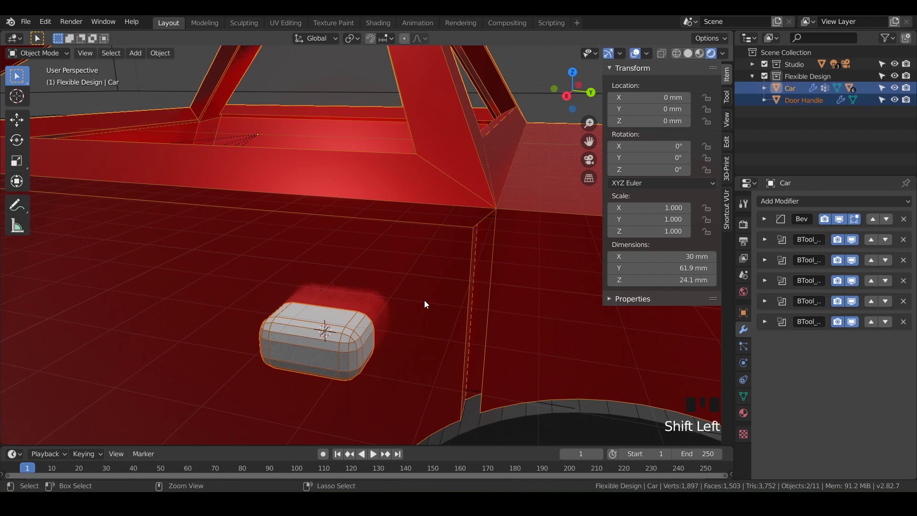
key(ctrl+KP_Subtract)
mouse_move(336, 329)
middle_down()
mouse_move(365, 315)
mouse_move(334, 311)
mouse_move(341, 314)
middle_up()
double_click(345, 247)
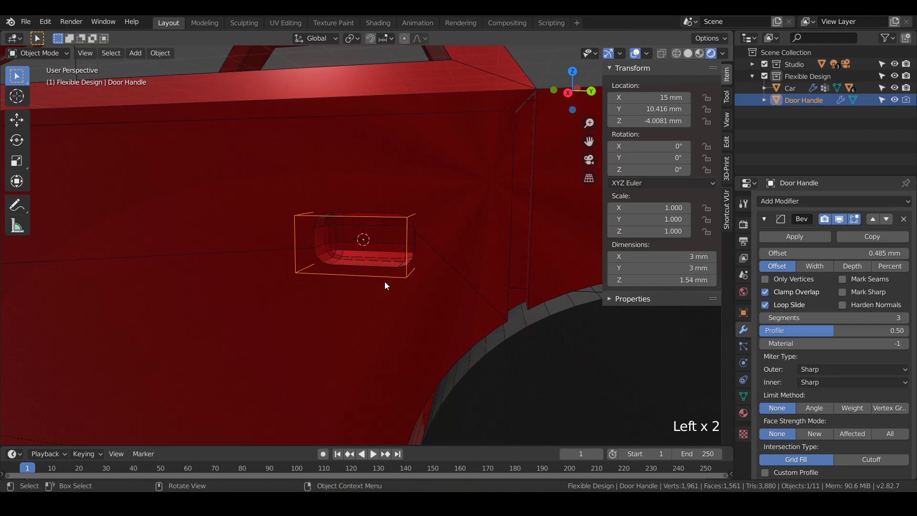
middle_drag(394, 286, 411, 286)
scroll(411, 286, down, 3)
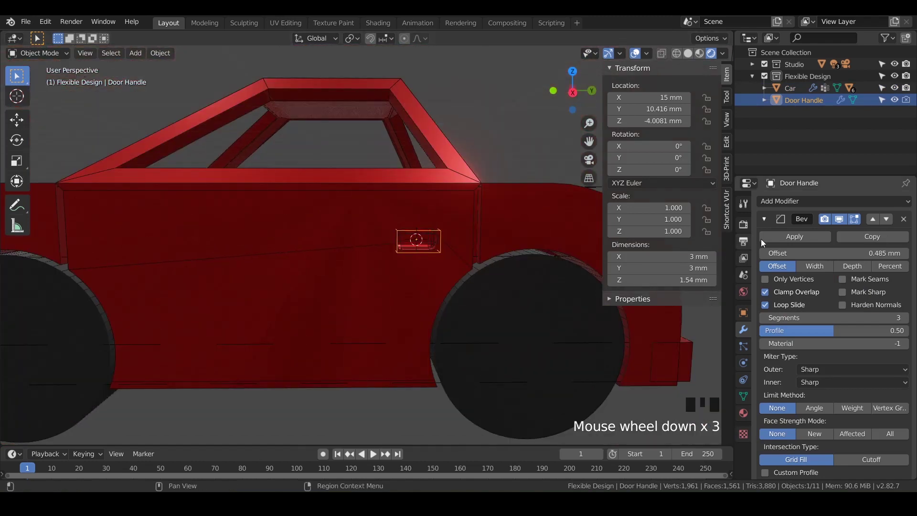
- Add a Mirror modifier on the X axis to the Door Handle, with Car as the mirror object
click(764, 219)
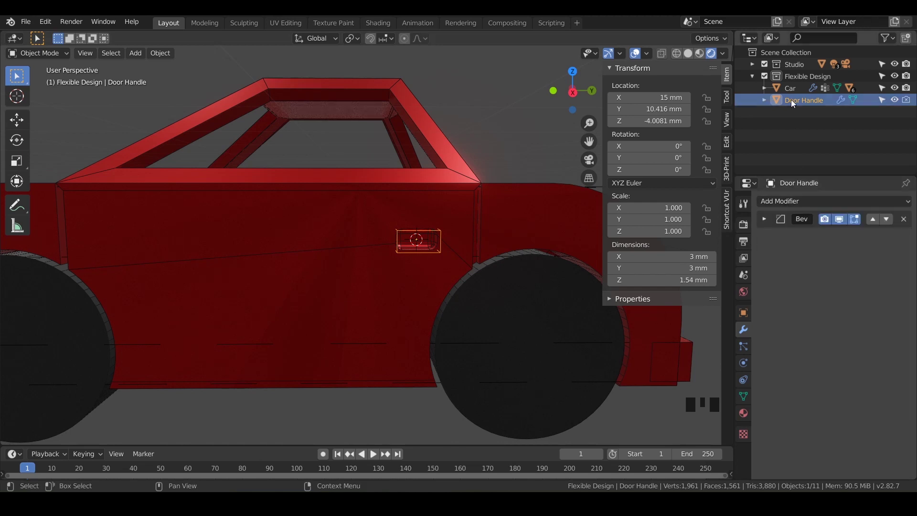
click(783, 200)
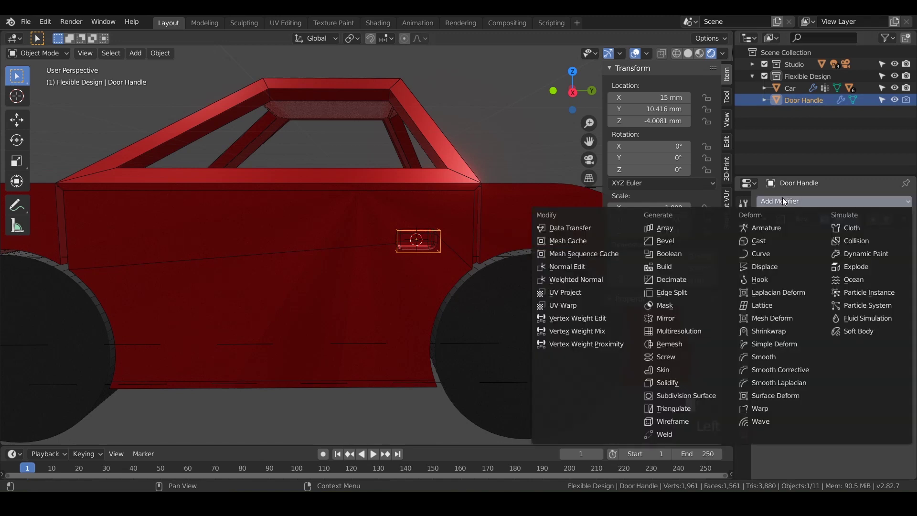
click(678, 319)
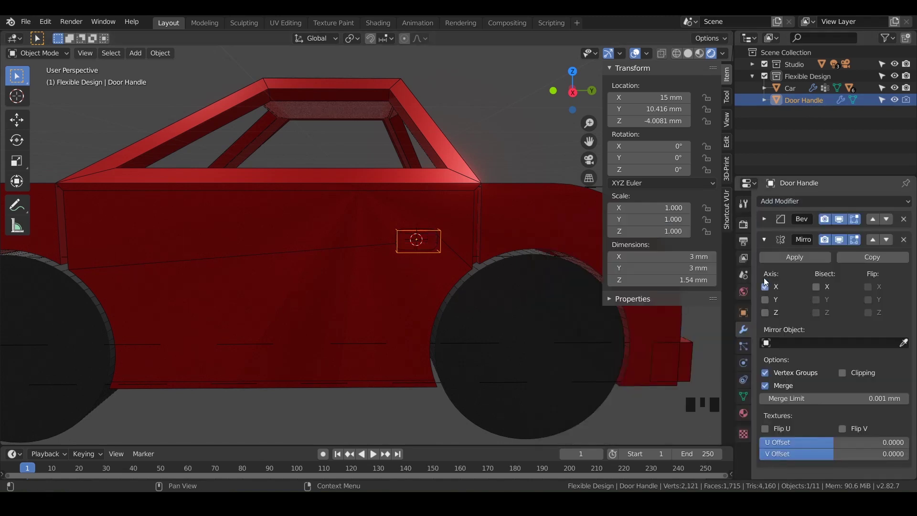
click(787, 344)
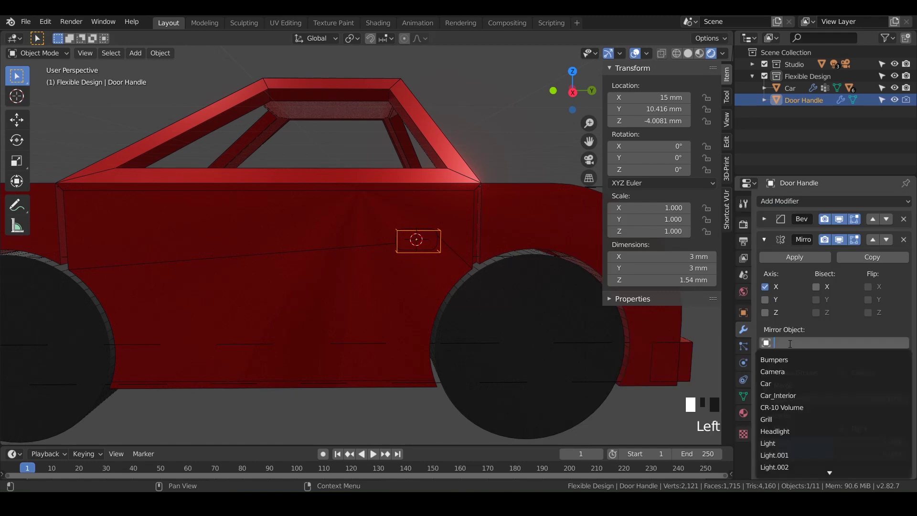
click(786, 383)
middle_drag(332, 273, 517, 285)
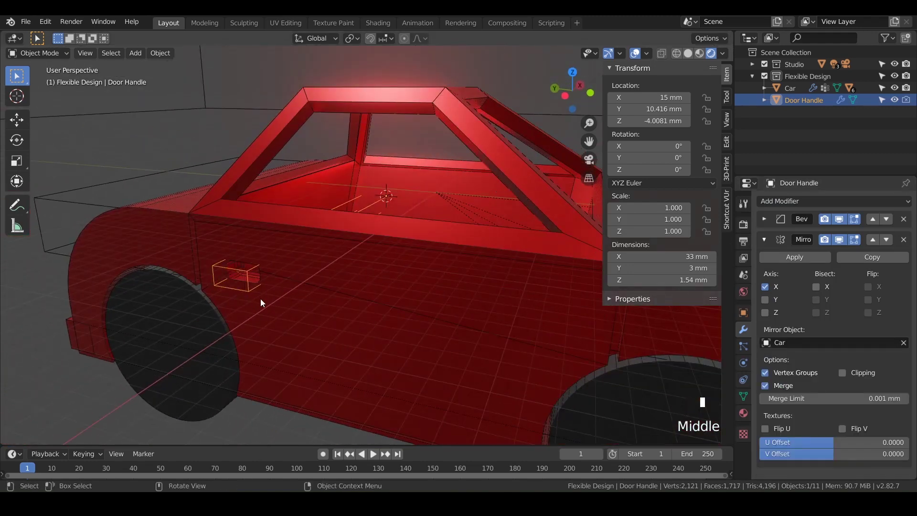
- Examine the door handle recess and the Door Handle cutter's position along the car's side from several angles
middle_drag(260, 299, 79, 298)
shift+middle_drag(361, 287, 300, 261)
scroll(300, 262, up, 2)
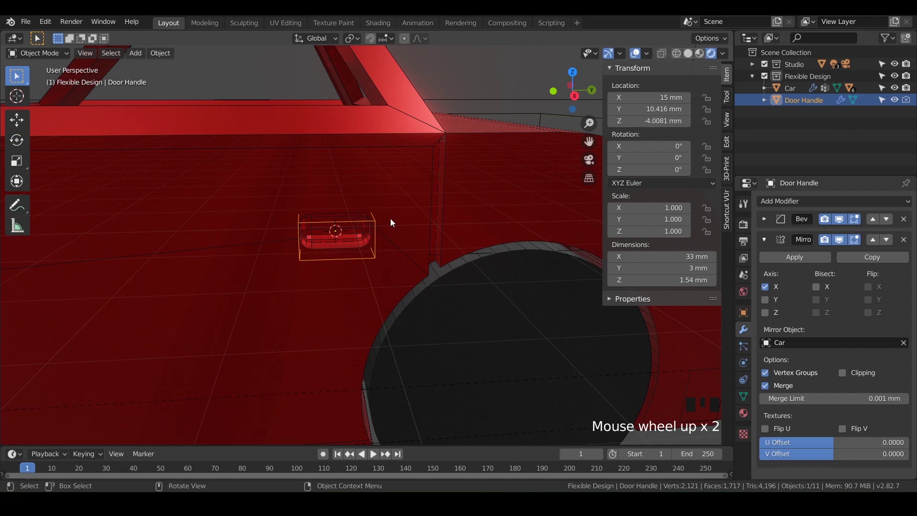
scroll(436, 203, down, 2)
middle_drag(311, 279, 421, 258)
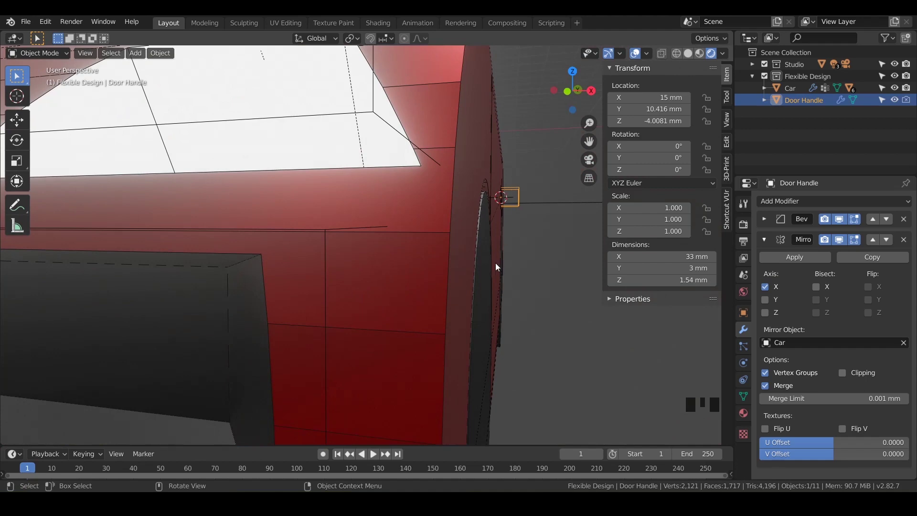
scroll(472, 290, down, 5)
middle_drag(472, 290, 332, 259)
scroll(403, 245, up, 2)
scroll(369, 237, up, 2)
scroll(381, 240, up, 4)
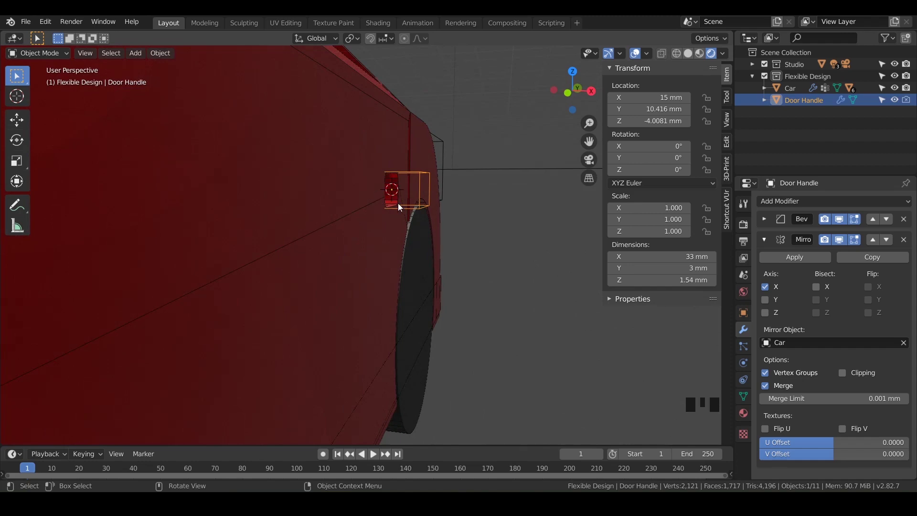
scroll(397, 203, down, 3)
shift+middle_drag(398, 203, 403, 238)
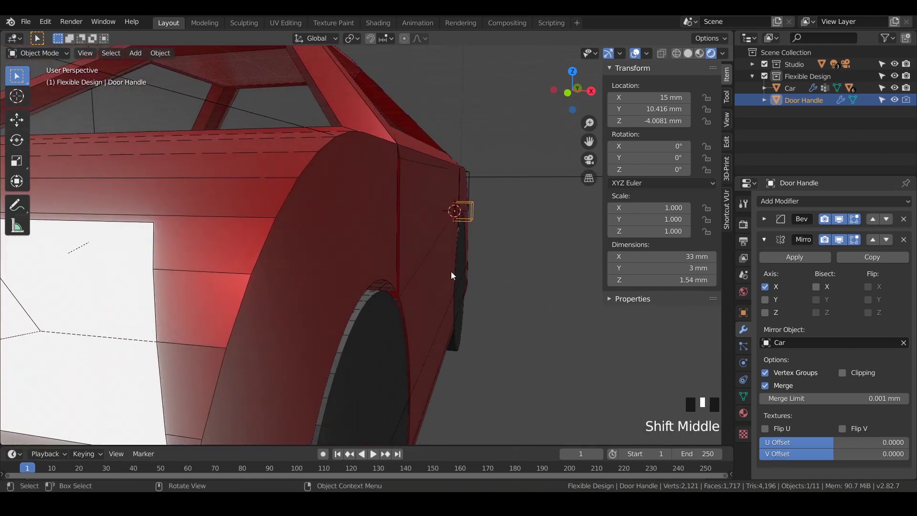
- Parent the Door Handle object to Car
scroll(451, 272, down, 2)
shift+middle_drag(451, 273, 492, 251)
scroll(494, 256, down, 1)
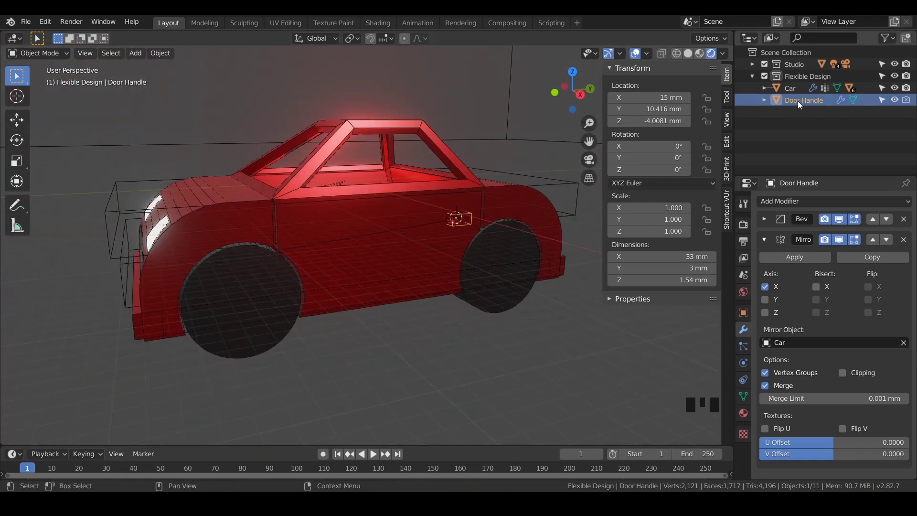
drag(798, 101, 790, 89)
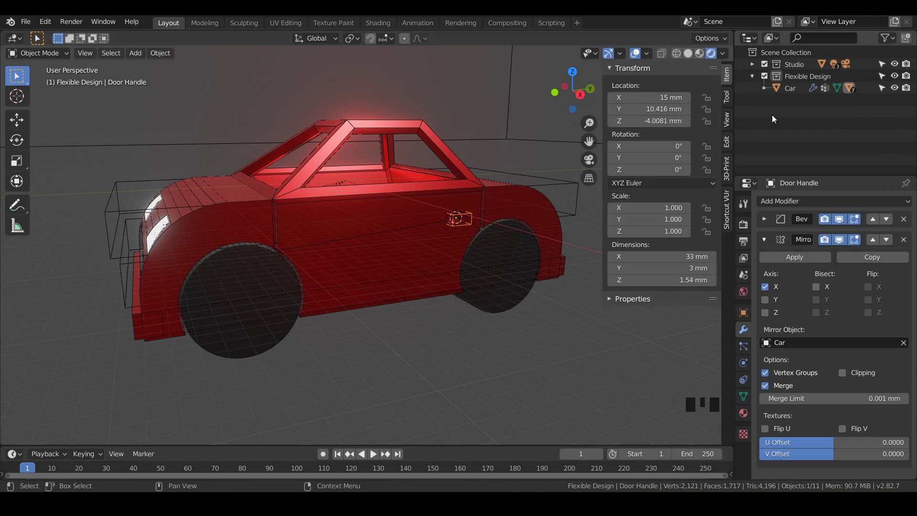
- In Edit Mode on the Wheels, select the outer faces of both front wheels and inset them about 3.083 mm
click(269, 313)
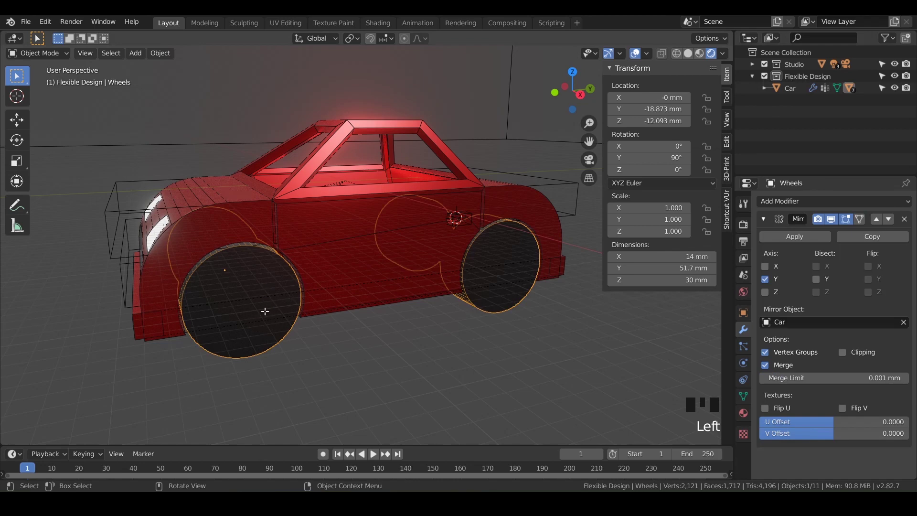
key(Tab)
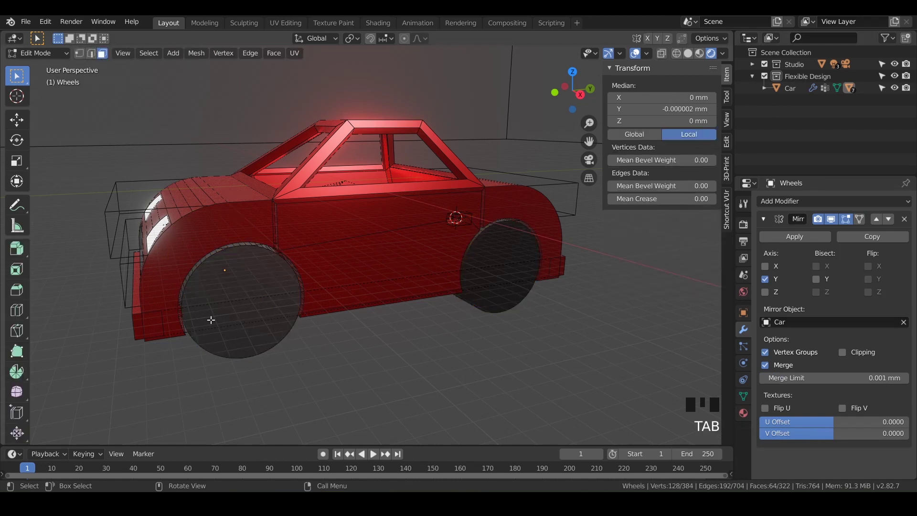
click(252, 310)
middle_drag(251, 308, 260, 258)
middle_drag(205, 270, 484, 282)
shift+click(399, 259)
key(i)
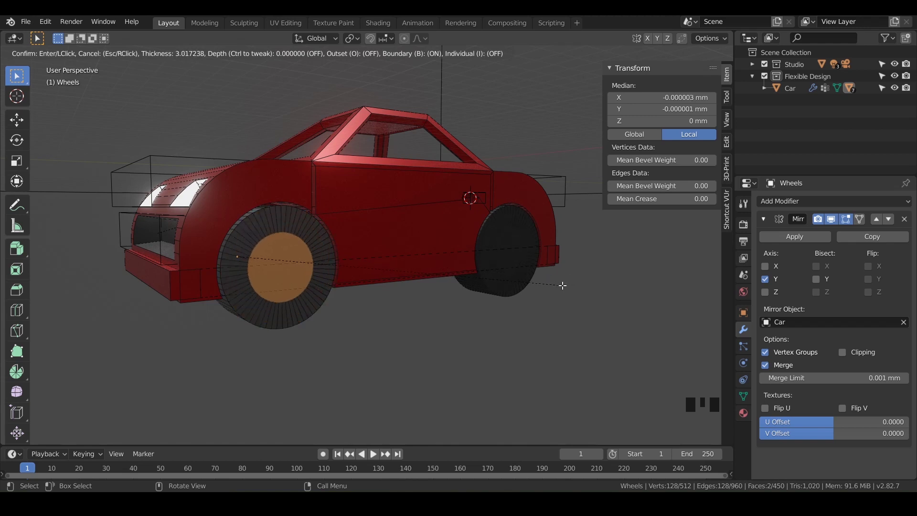
click(562, 286)
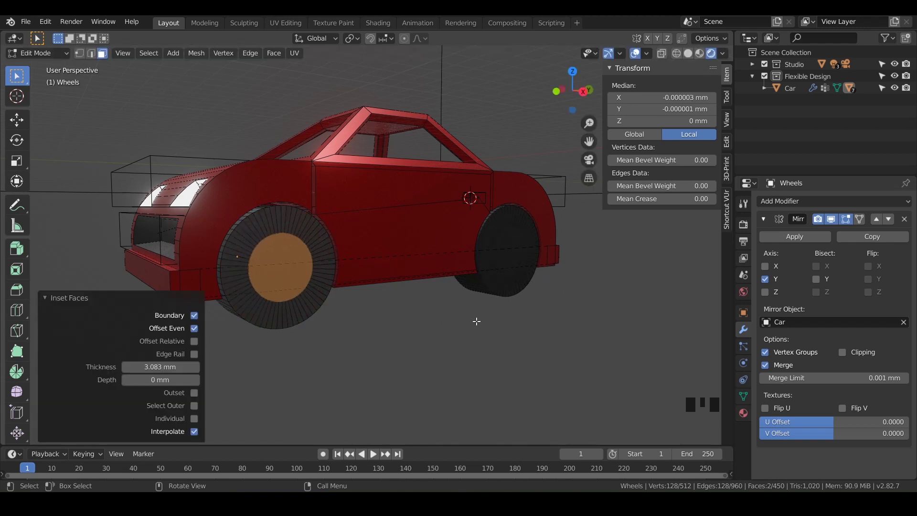
key(e)
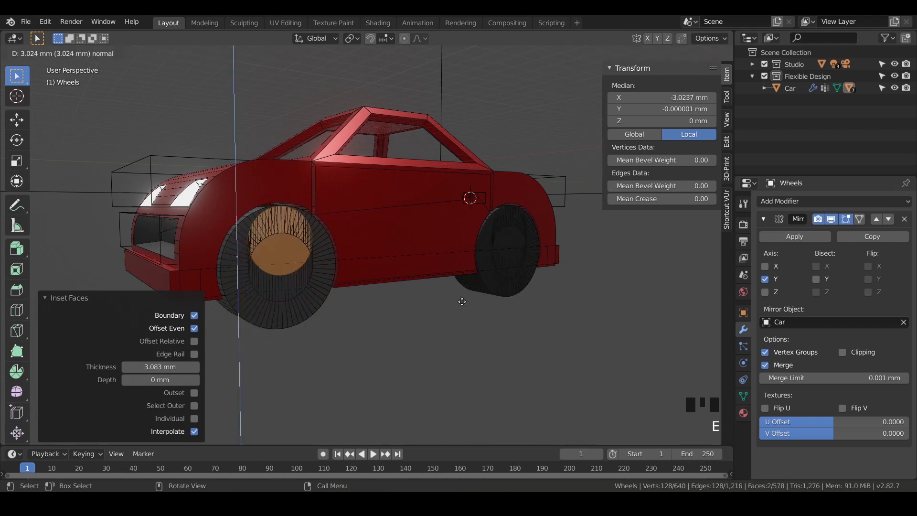
right_click(493, 329)
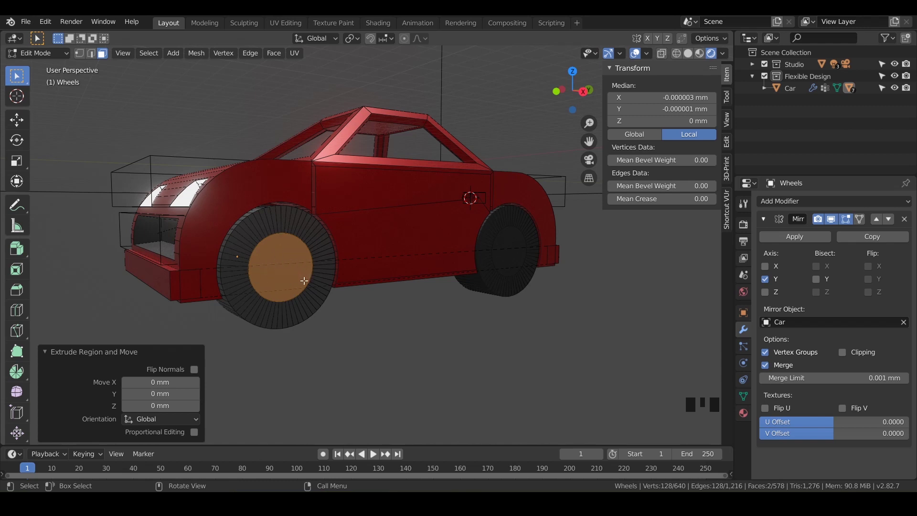
key(g)
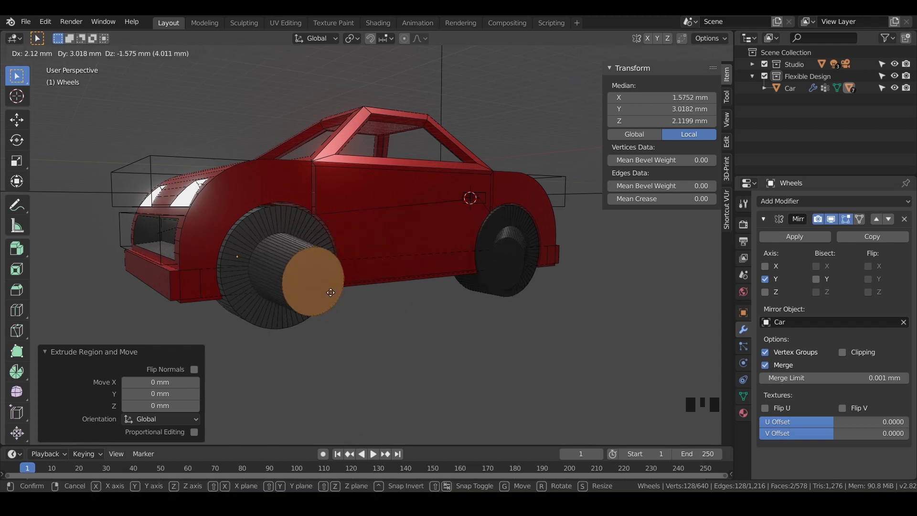
right_click(336, 282)
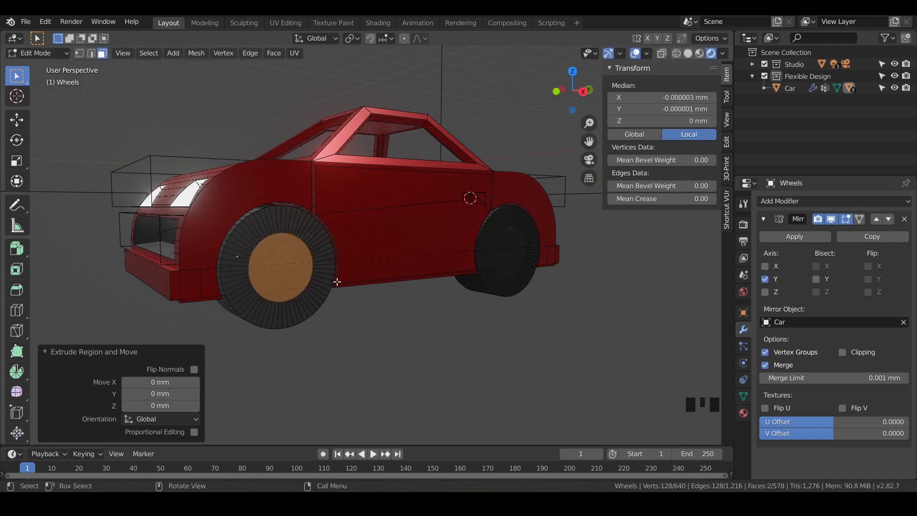
key(ctrl)
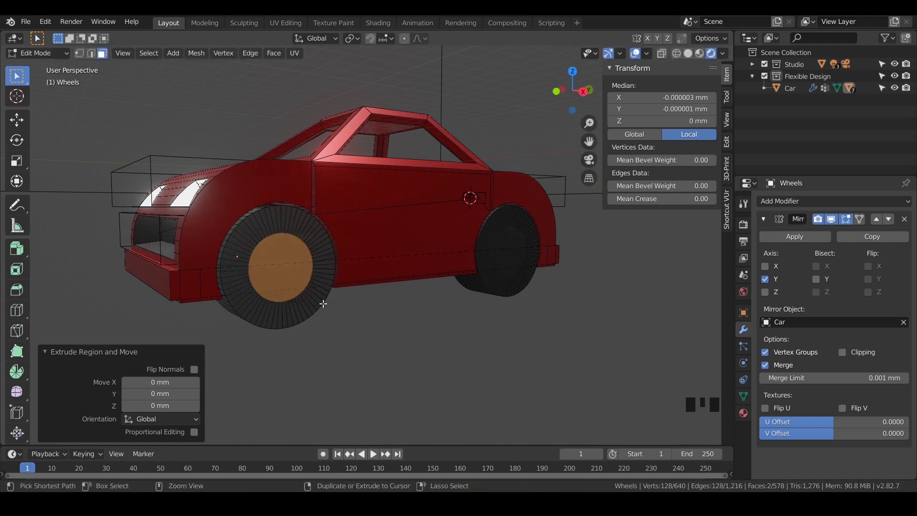
key(ctrl+z)
key(g)
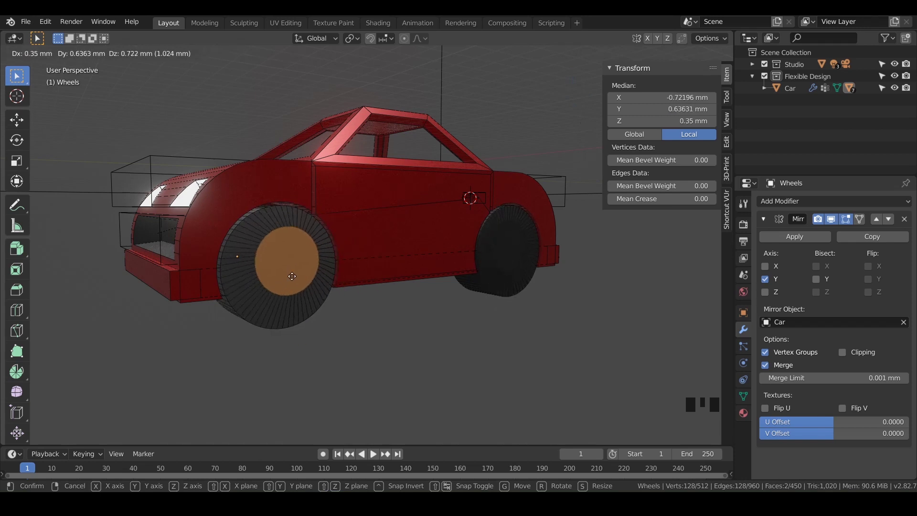
right_click(273, 290)
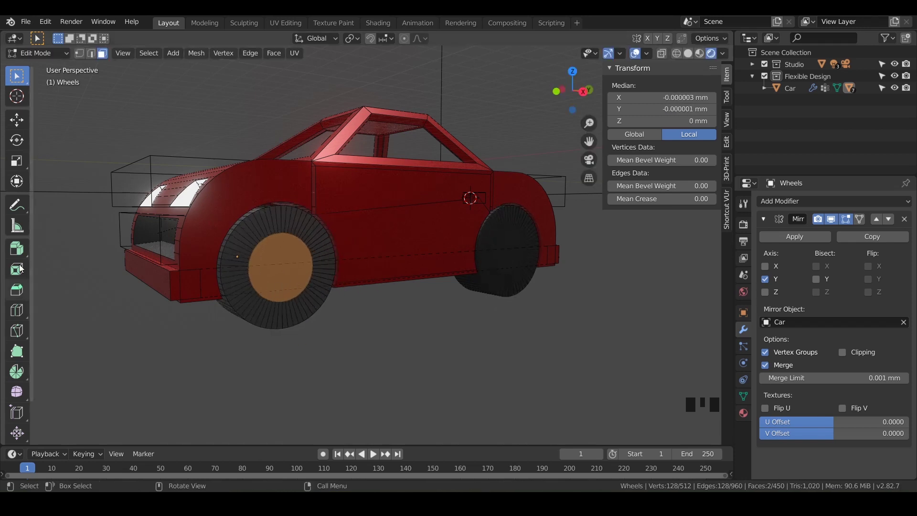
- Recess the inset wheel faces inward about 7.03 mm with Extrude Individual
click(17, 248)
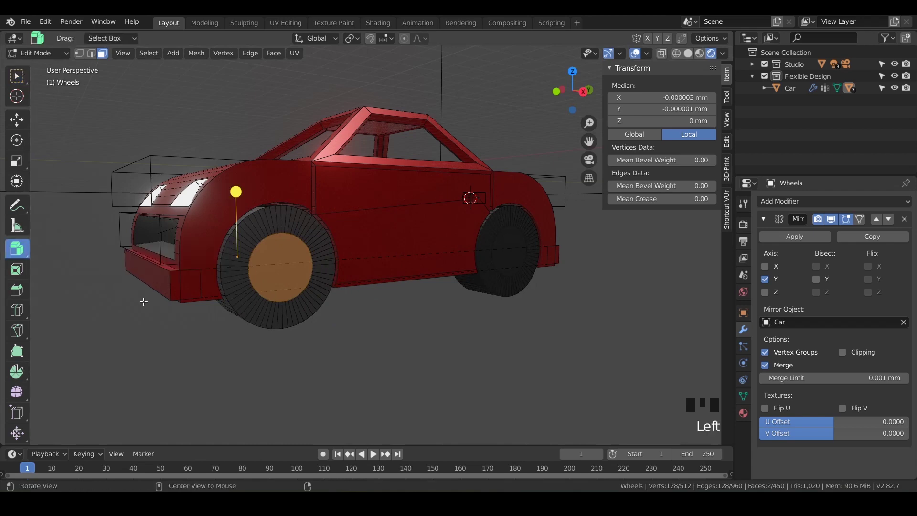
middle_drag(143, 301, 267, 294)
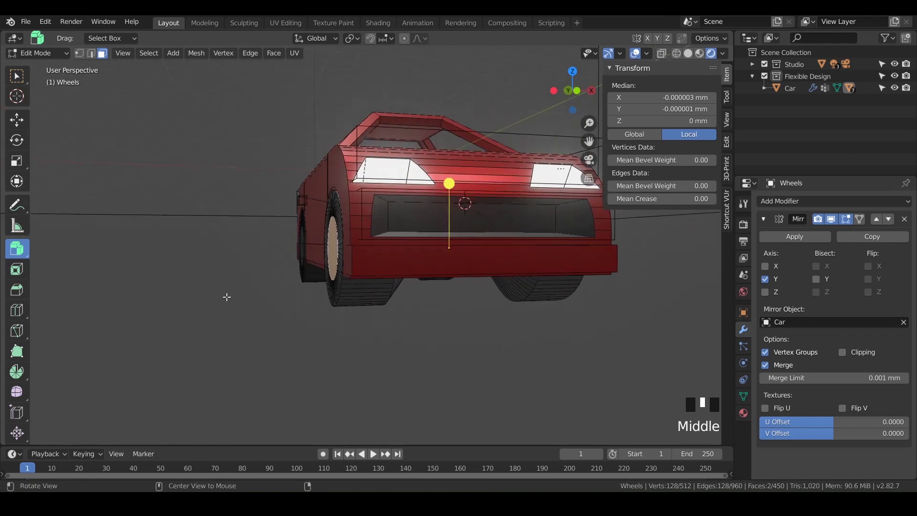
middle_drag(458, 210, 517, 187)
drag(519, 186, 515, 209)
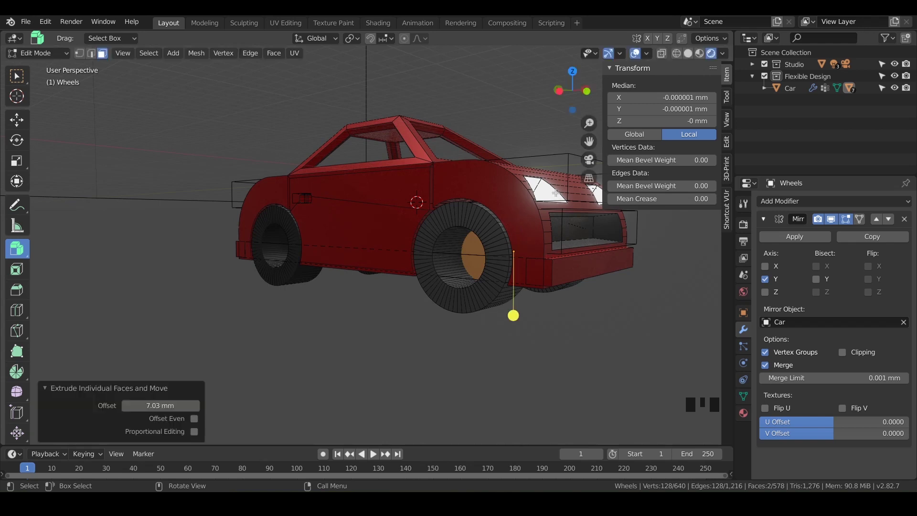
- In bottom view with X-ray on, examine how deep the recessed hub faces sit inside the front wheels
key(ctrl)
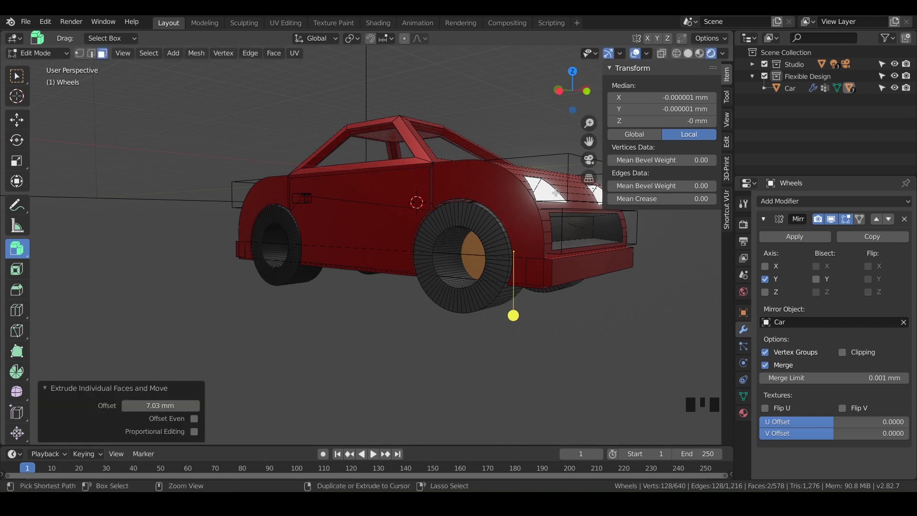
key(ctrl+KP_7)
shift+middle_drag(415, 154, 404, 236)
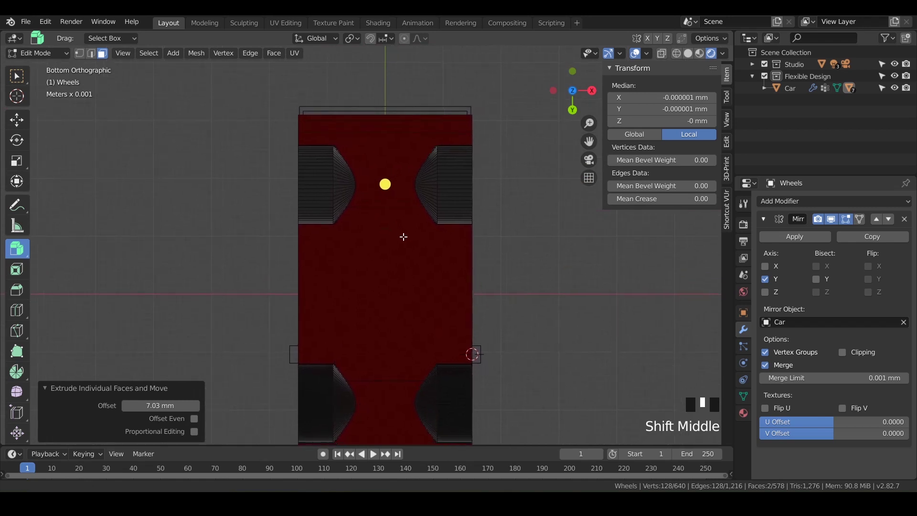
click(662, 53)
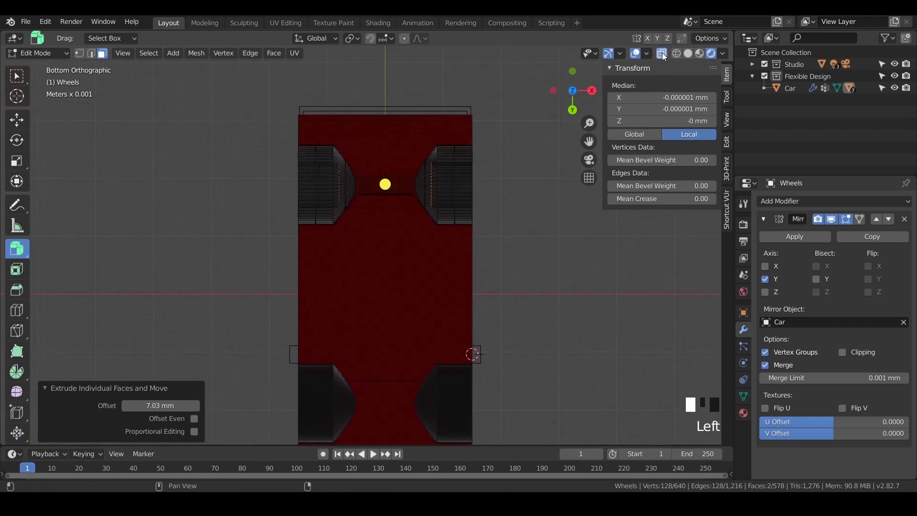
scroll(395, 166, up, 5)
shift+middle_drag(394, 167, 411, 198)
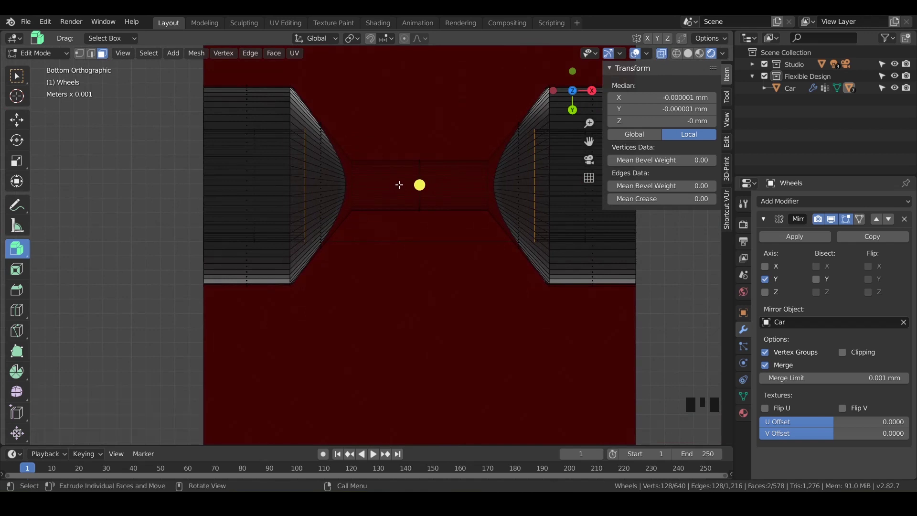
- Scale the recessed hub faces of both front wheels by about 1.128 along the X axis
key(s)
key(x)
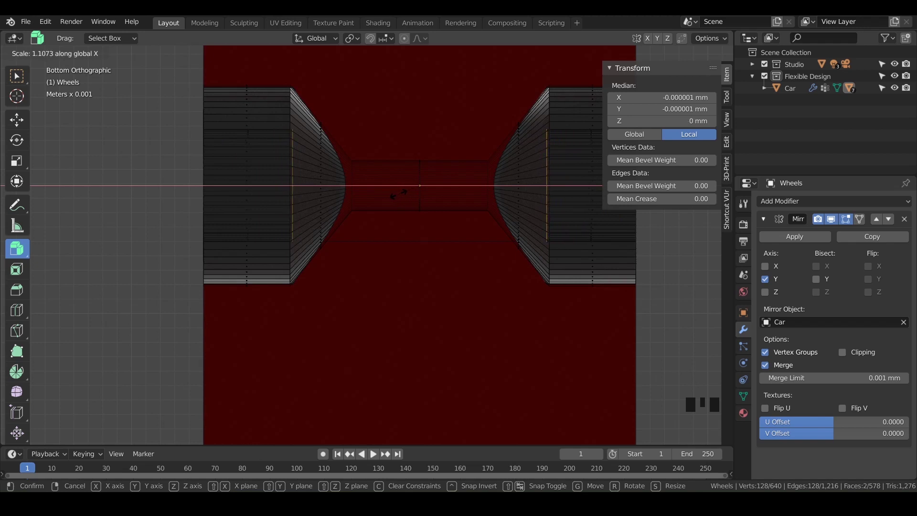
click(398, 194)
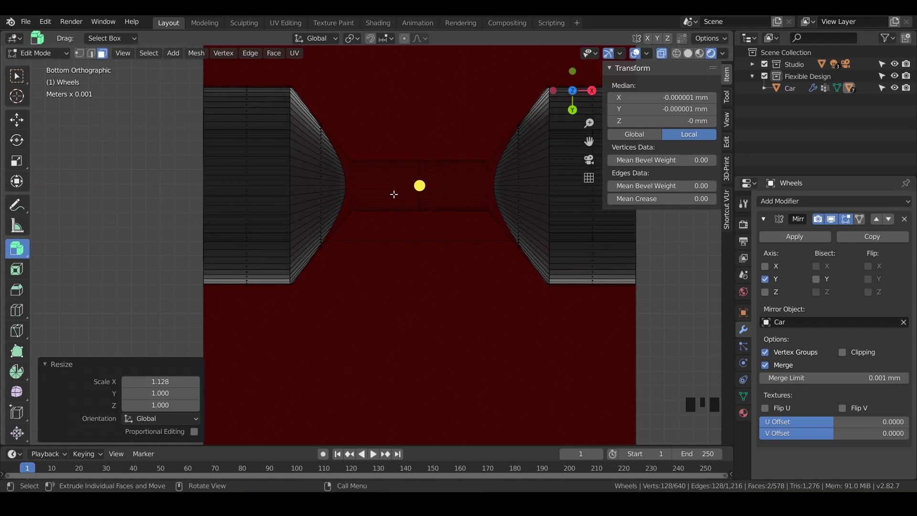
- Set the pivot point to Individual Origins, scale the hub faces to about 0.227, and turn X-ray off
shift+middle_drag(280, 218, 343, 119)
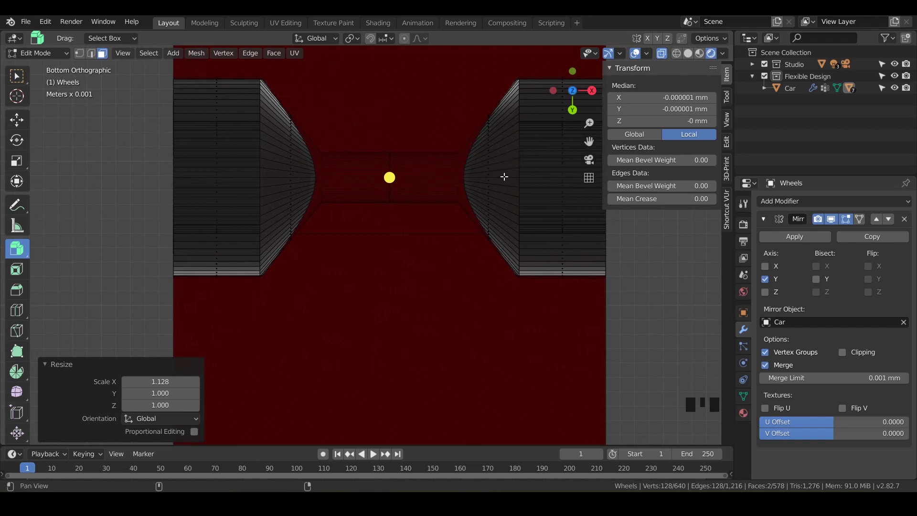
shift+middle_drag(503, 176, 489, 224)
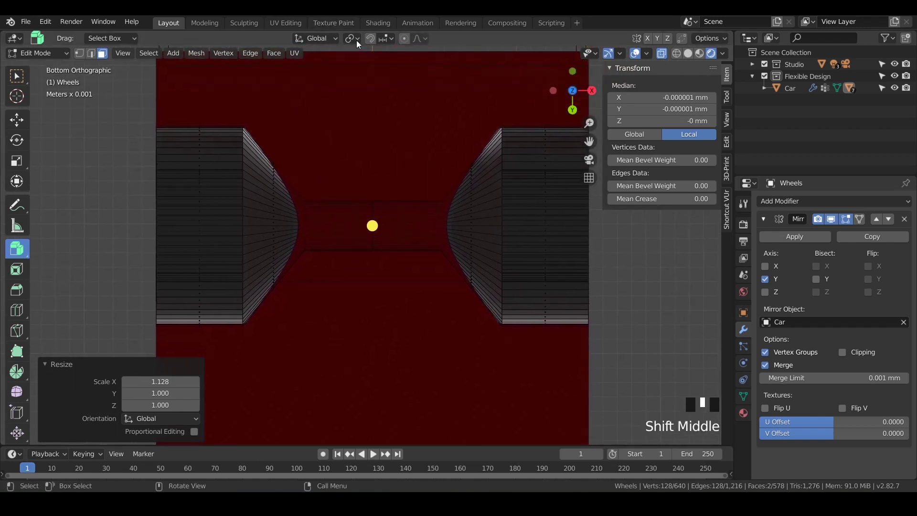
click(358, 36)
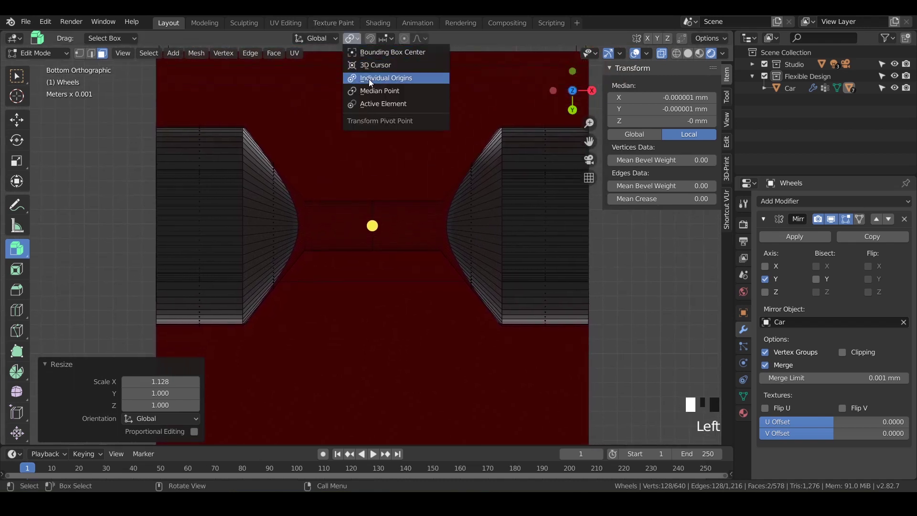
click(356, 39)
click(360, 78)
key(s)
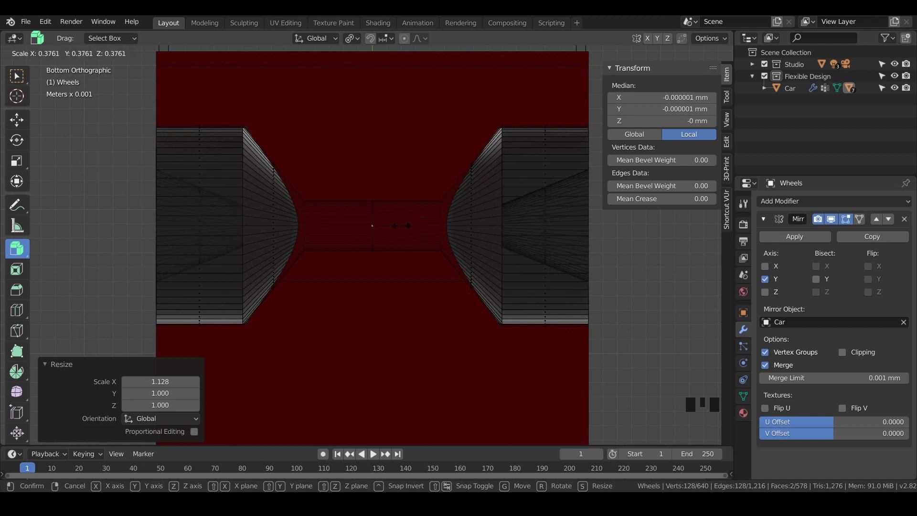
click(389, 229)
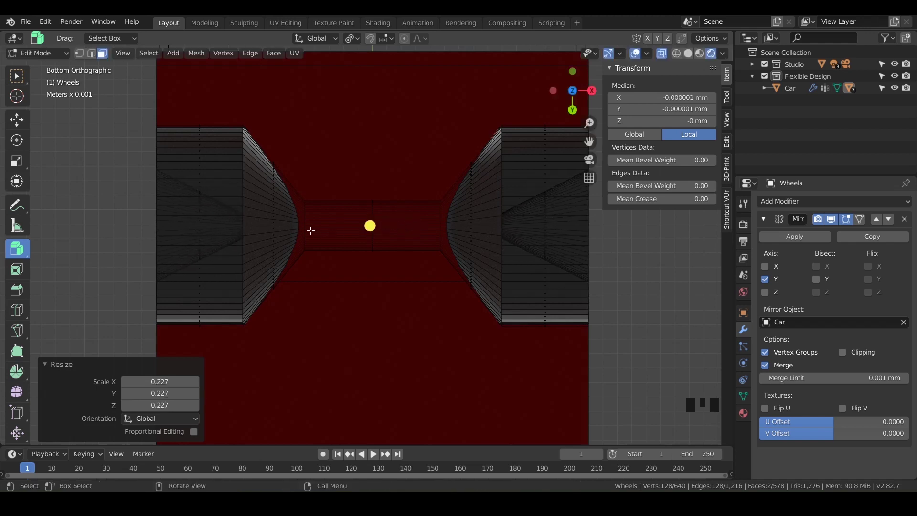
middle_drag(328, 210, 439, 247)
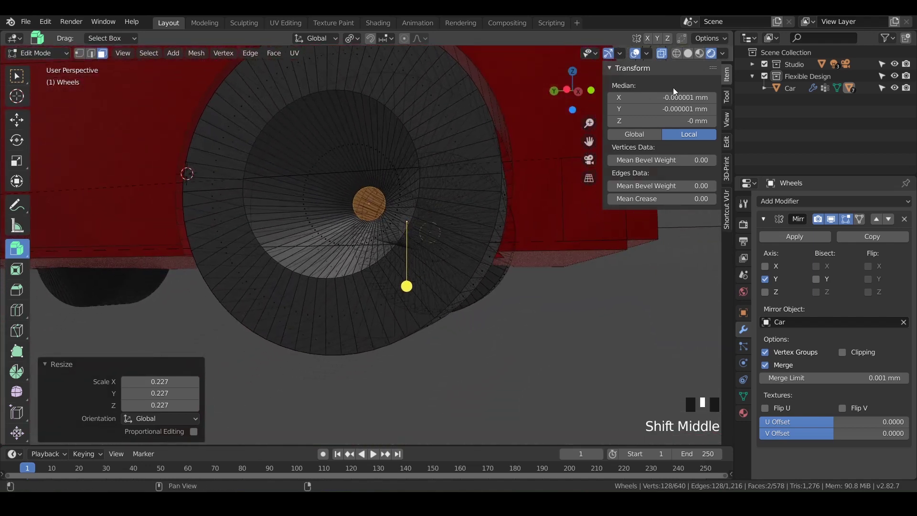
click(661, 55)
scroll(445, 219, down, 3)
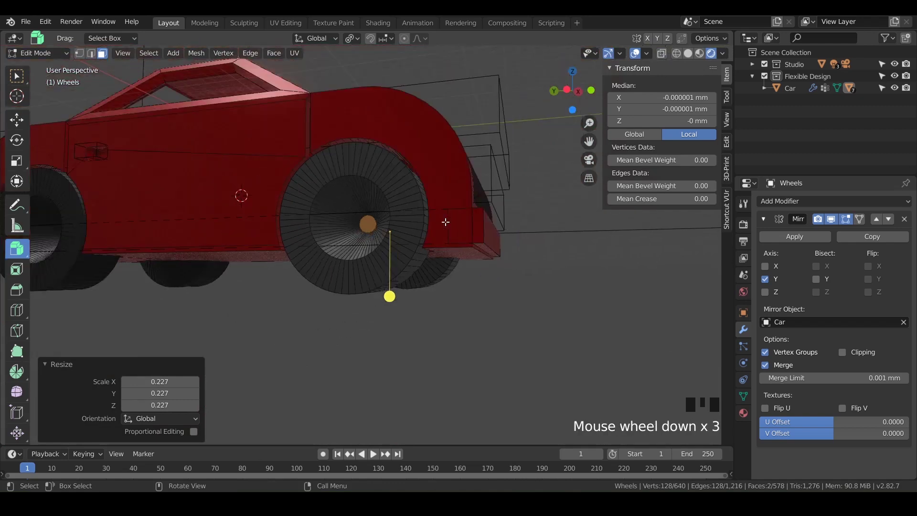
- Show the car in back orthographic view, activate the Select Box tool and return the Wheels to Object Mode
middle_drag(445, 220, 388, 290)
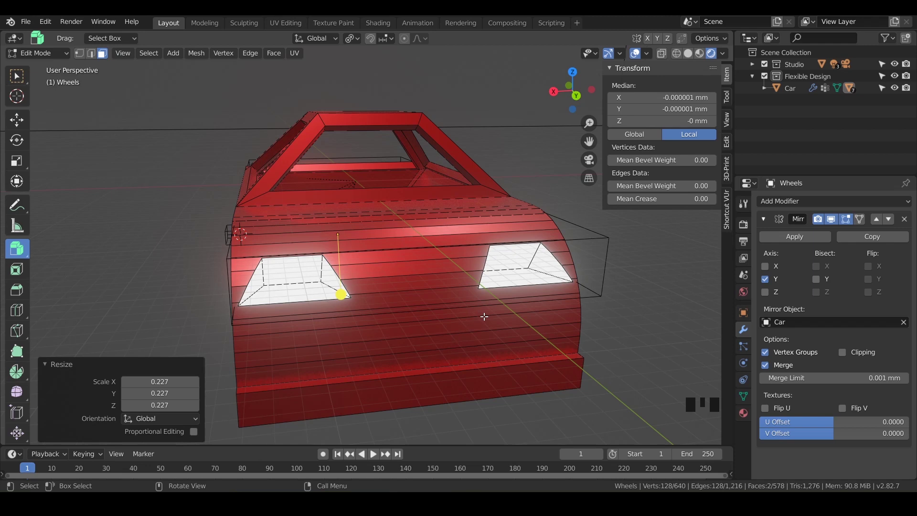
key(KP_1)
key(ctrl)
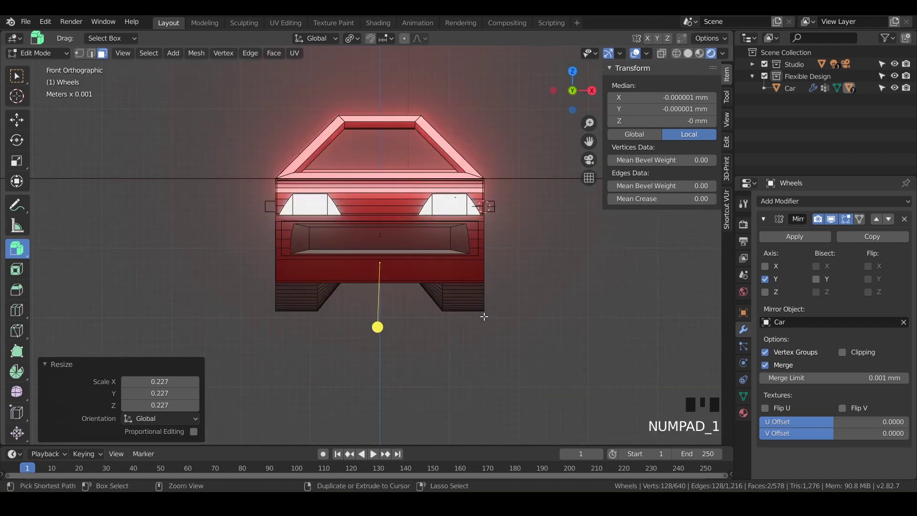
key(ctrl+KP_1)
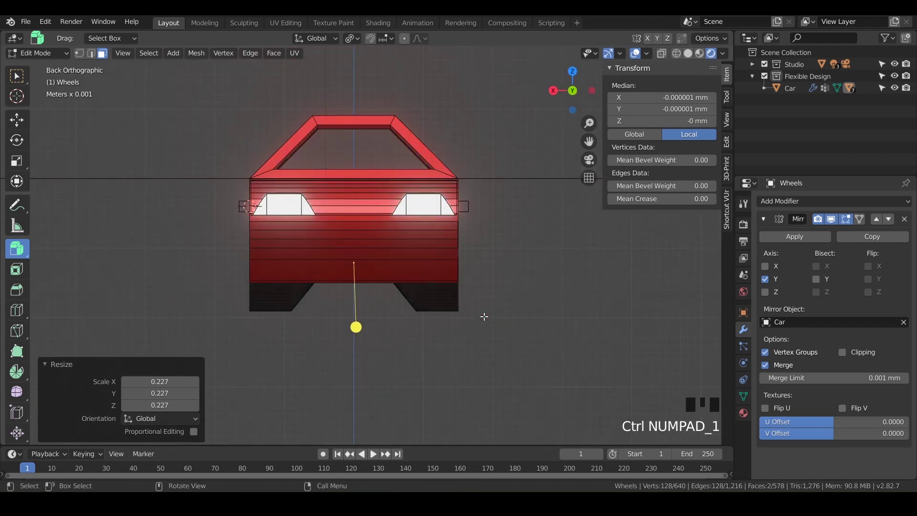
shift+middle_drag(485, 317, 416, 278)
scroll(416, 278, up, 3)
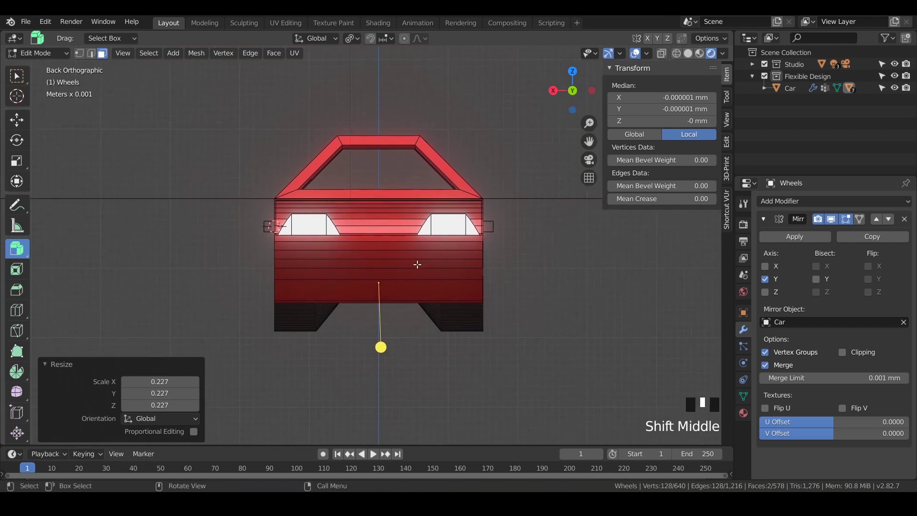
click(17, 77)
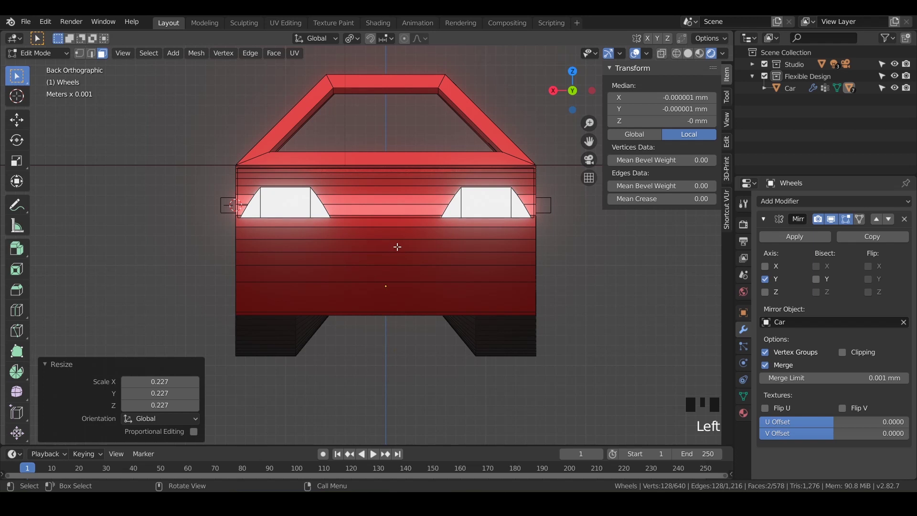
key(Tab)
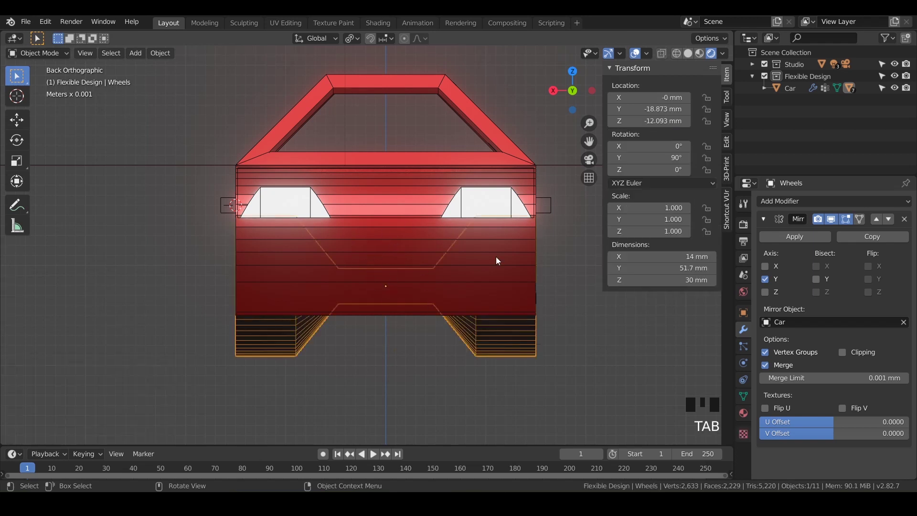
- Place the 3D cursor at the centre of the car's rear bumper and set its X location to 0 mm
shift+right_click(386, 286)
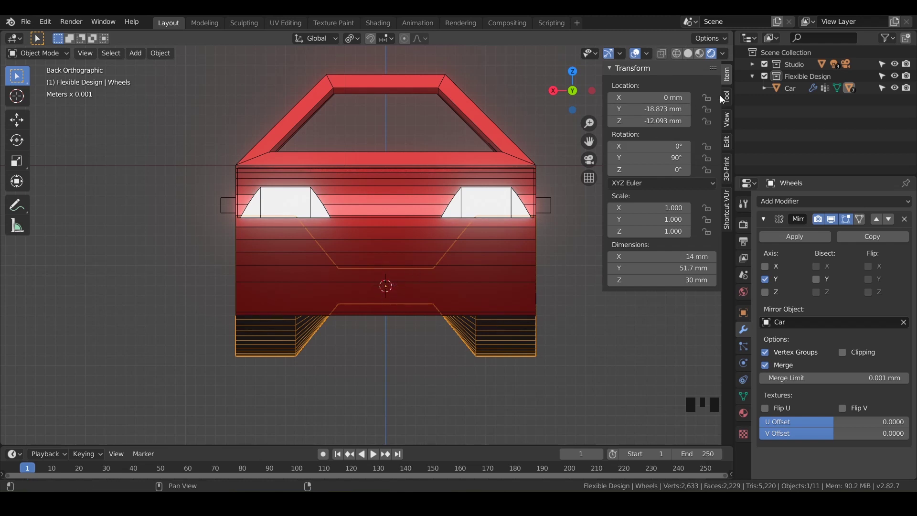
click(727, 120)
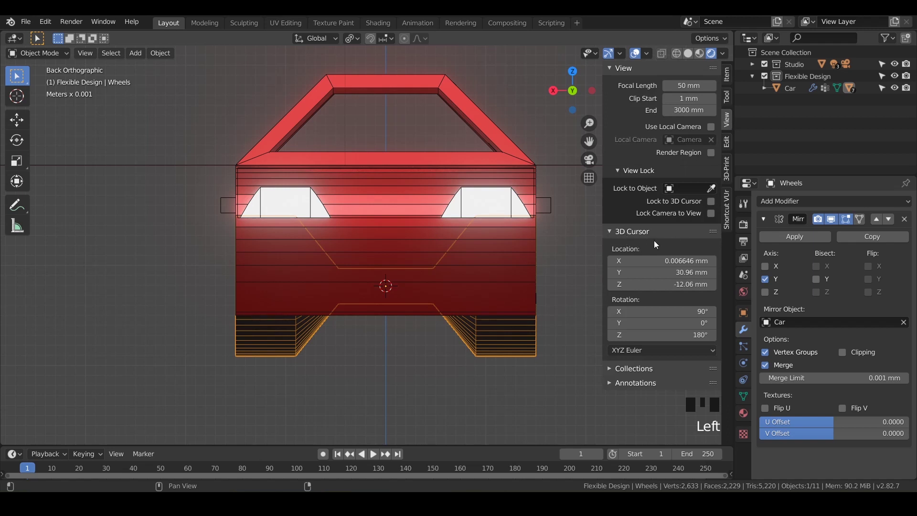
click(679, 262)
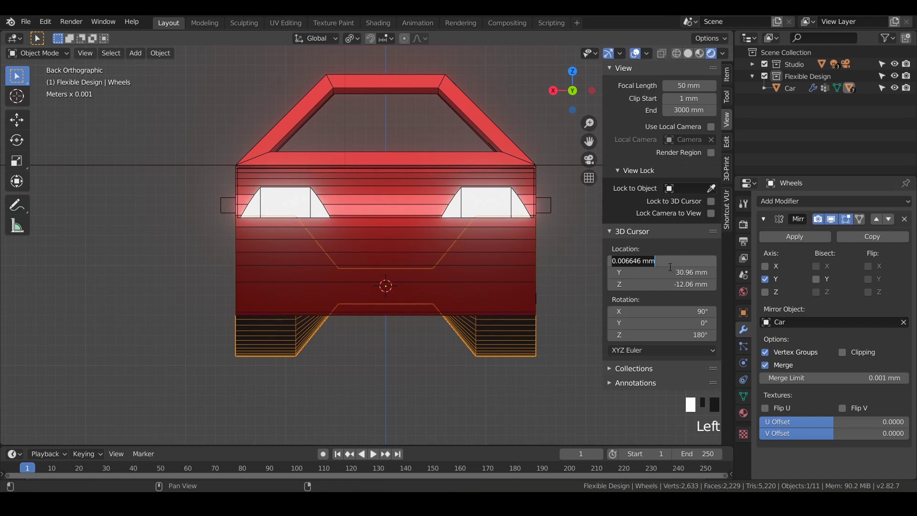
text(0)
key(Return)
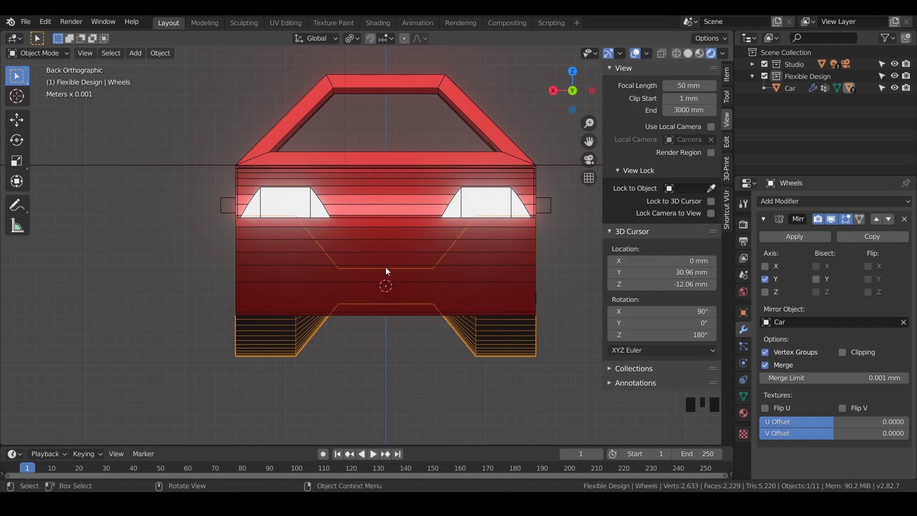
- Add a cube mesh at the 3D cursor and set its size to 5 mm
key(shift+a)
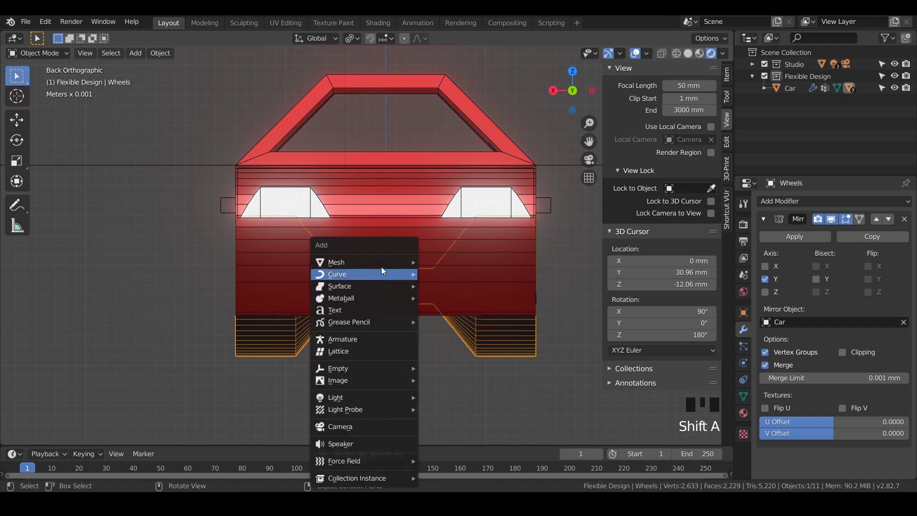
mouse_move(385, 265)
click(447, 274)
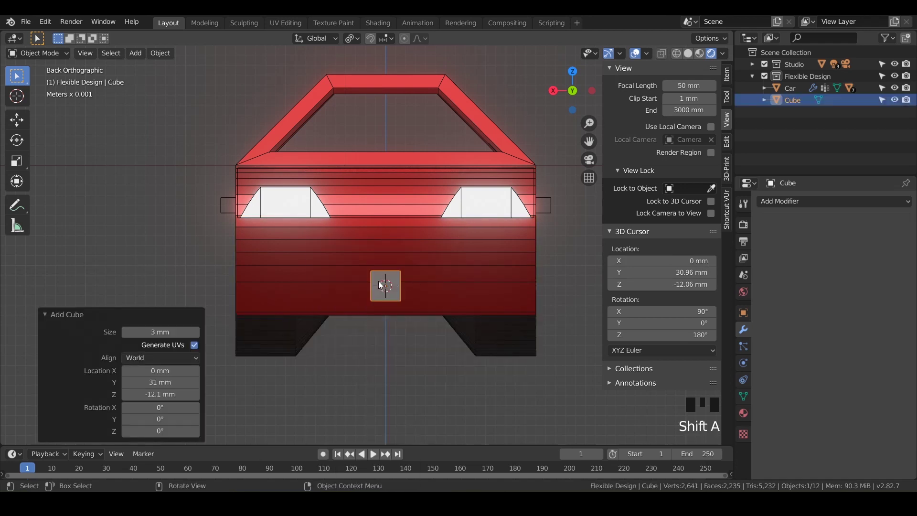
click(158, 332)
text(5)
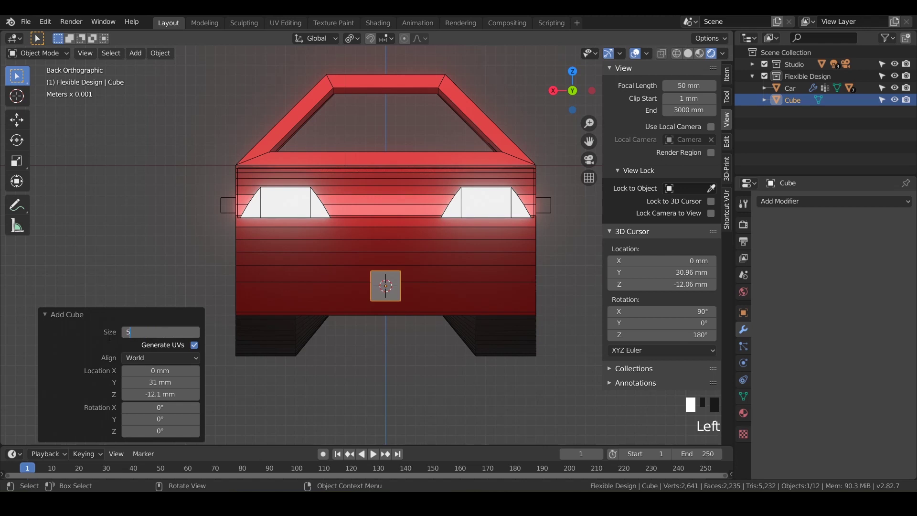
key(Return)
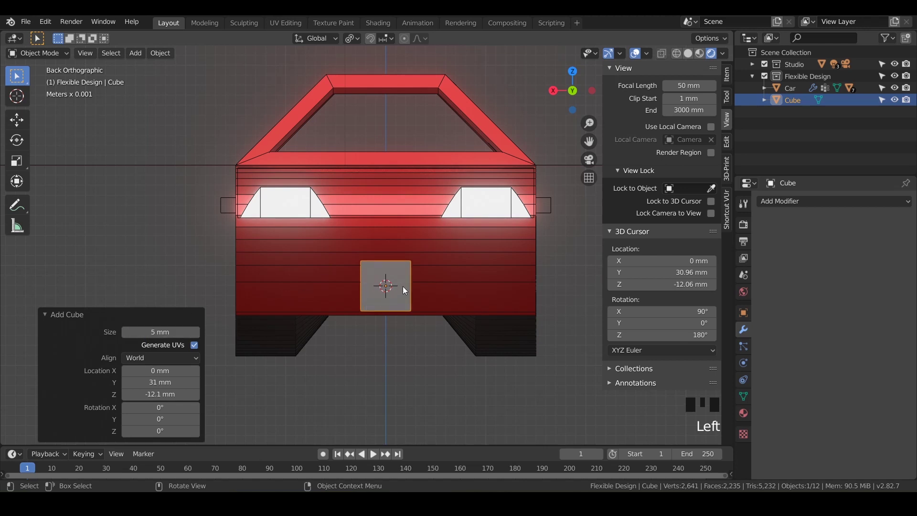
- Move the cube up about 3.2 mm along the Z axis, above the rear bumper
key(g)
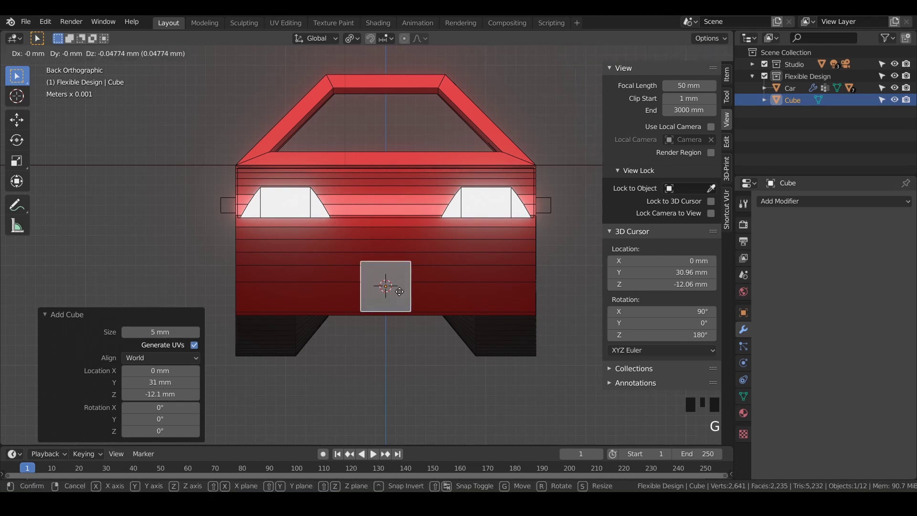
key(z)
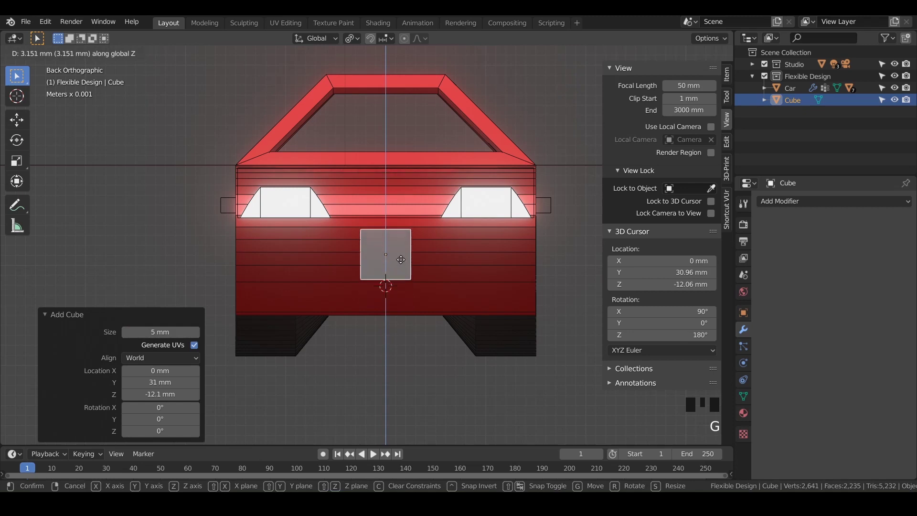
click(400, 259)
- Rename the cube object to Plate
mouse_move(401, 259)
middle_down()
mouse_move(365, 259)
mouse_move(461, 244)
mouse_move(417, 258)
middle_up()
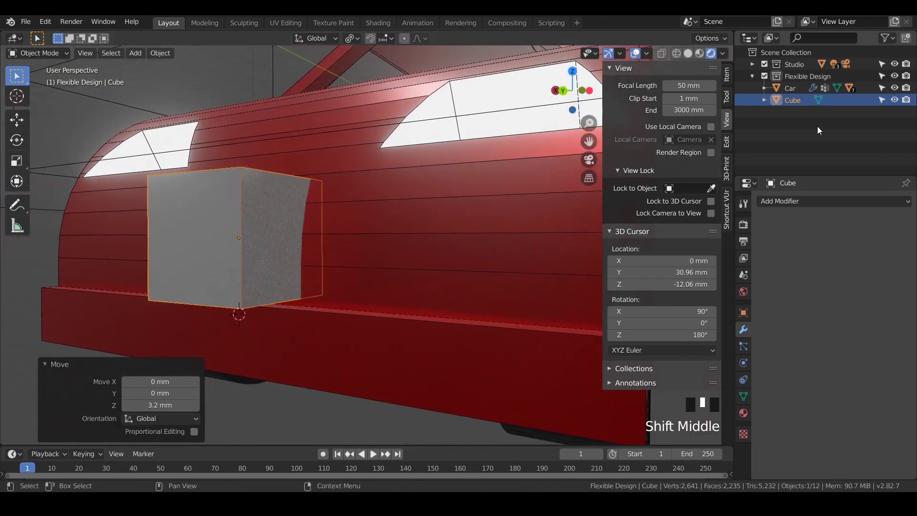
double_click(789, 100)
text(P)
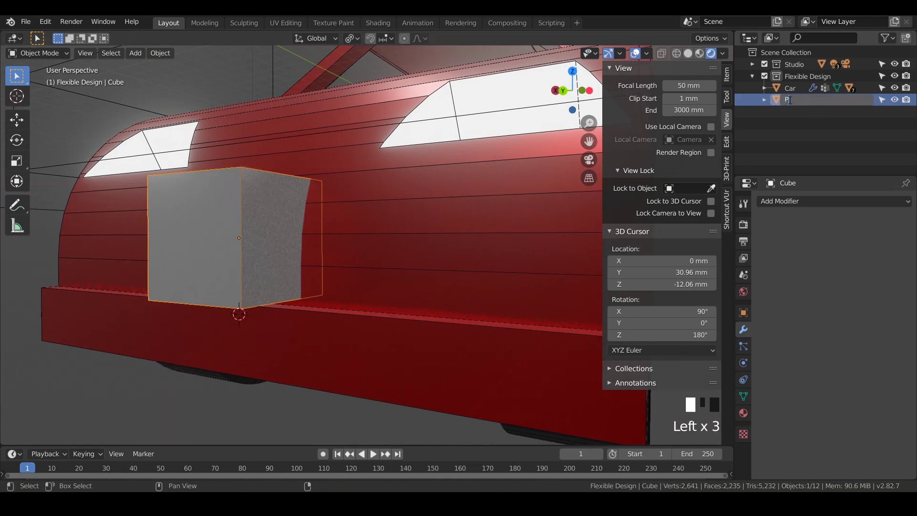
text(late)
key(Return)
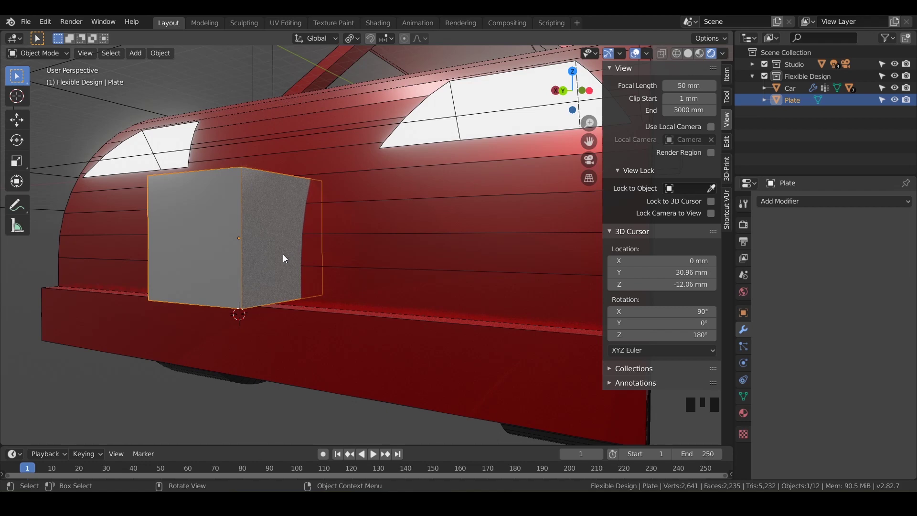
- In Edit Mode, widen the whole Plate mesh by scaling it about 1.739 along the X axis
key(Tab)
scroll(284, 259, down, 2)
shift+middle_drag(284, 259, 309, 254)
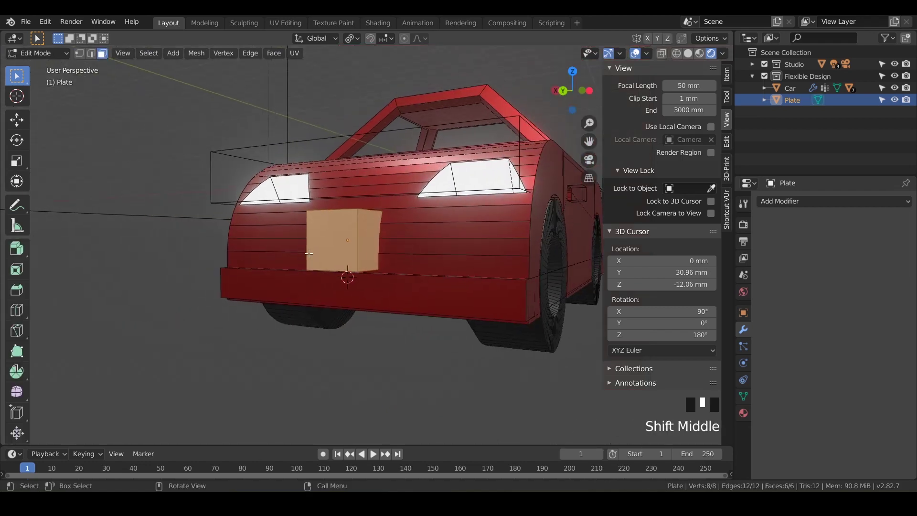
key(s)
key(x)
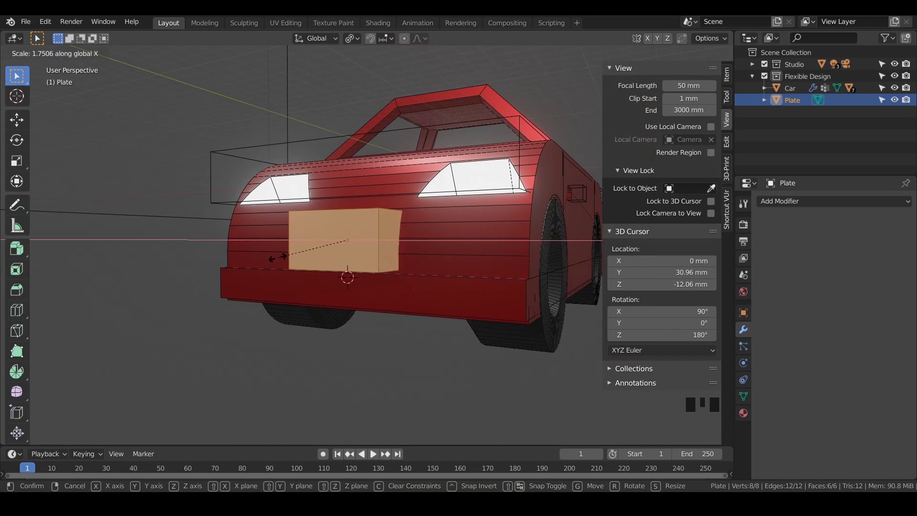
click(277, 258)
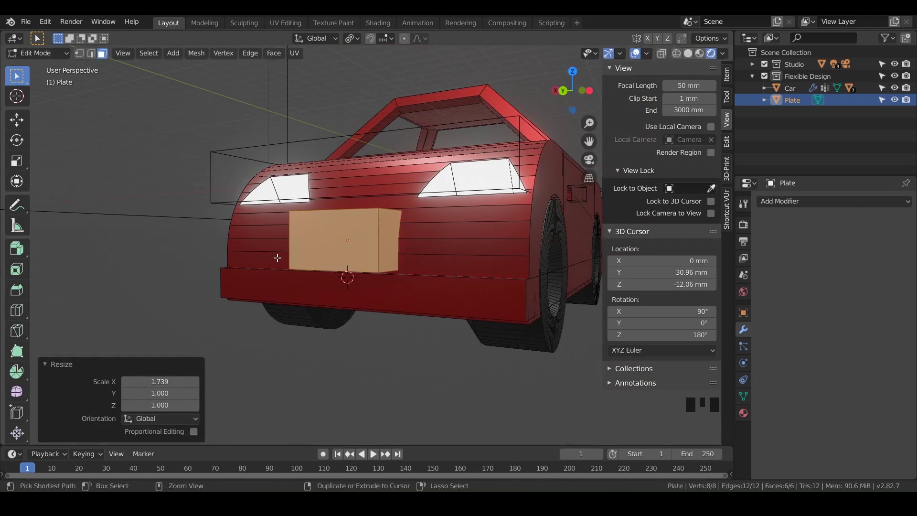
- Enlarge the Plate mesh uniformly by about 1.231 and show it in left side view
middle_drag(354, 237, 337, 274)
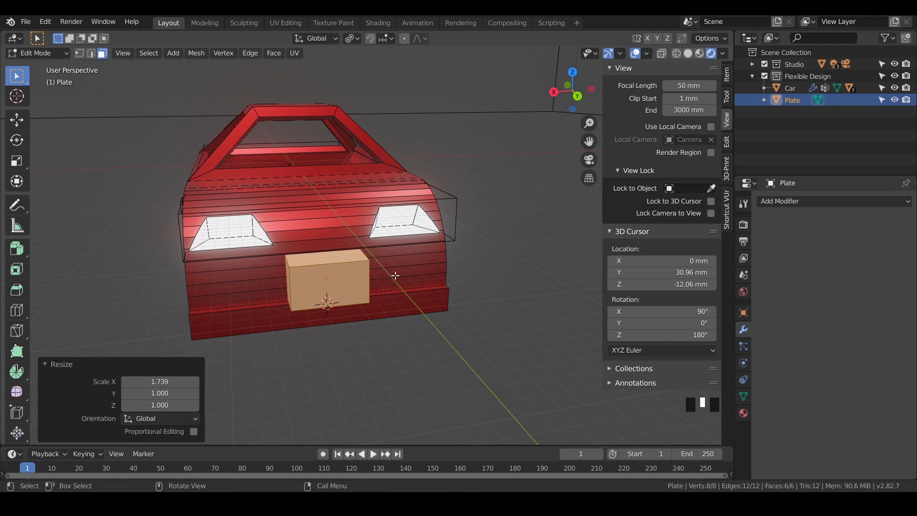
key(s)
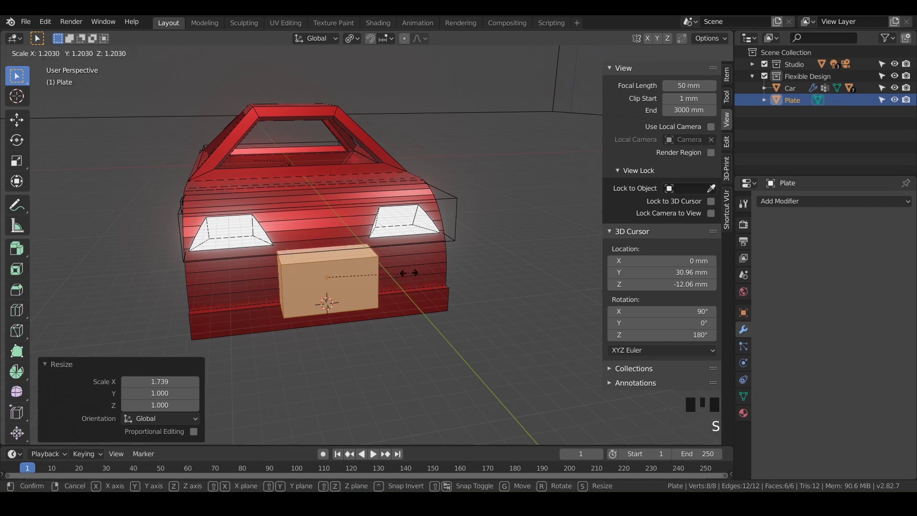
click(411, 272)
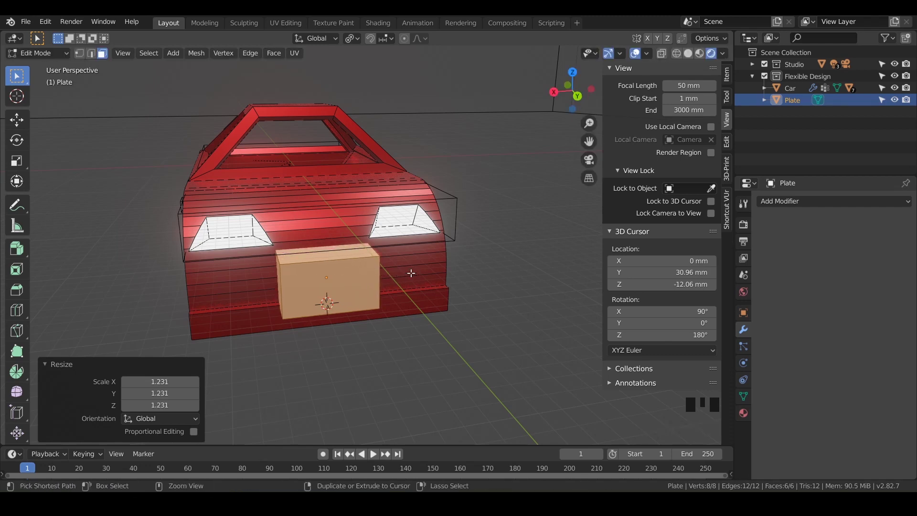
key(ctrl+KP_3)
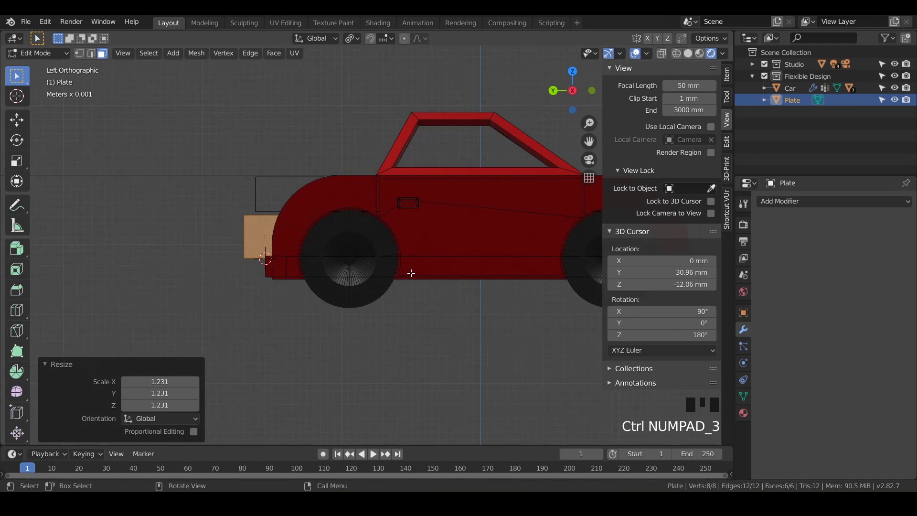
- In back view, move the Plate mesh slightly up along the Z axis so its upper edge meets the lights' lower edge
key(ctrl+KP_1)
scroll(352, 258, up, 2)
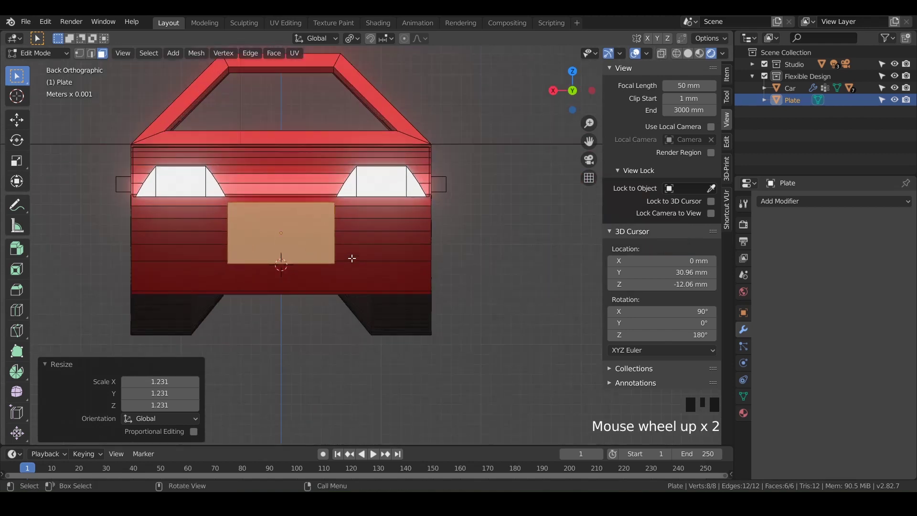
shift+scroll(352, 258, up, 1)
shift+middle_drag(353, 258, 369, 308)
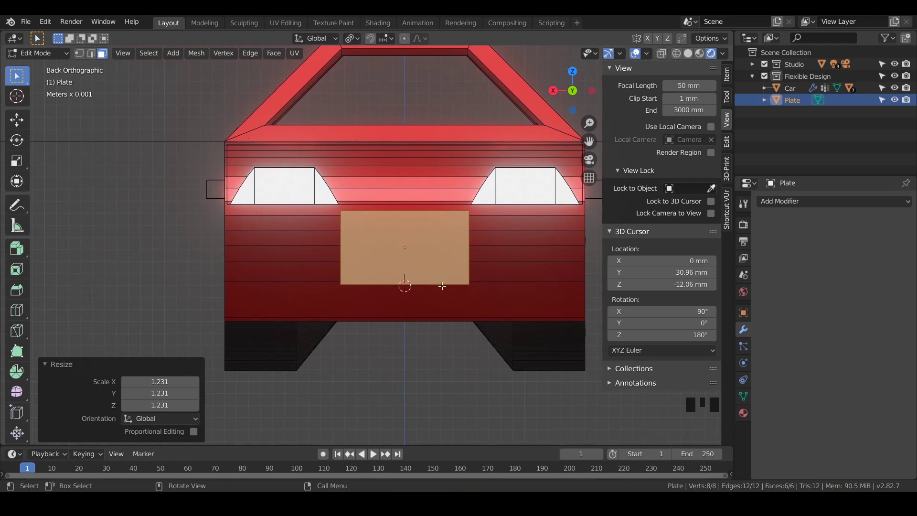
key(g)
key(z)
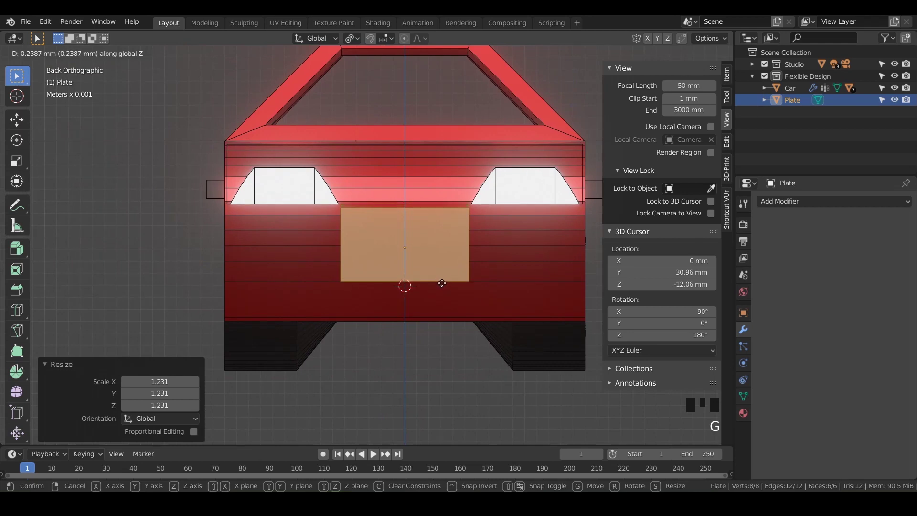
click(443, 280)
- Return to Object Mode and cut the Plate from the Car body with a Bool Tool difference
middle_drag(443, 279, 306, 281)
scroll(387, 276, up, 3)
scroll(273, 320, down, 2)
key(Tab)
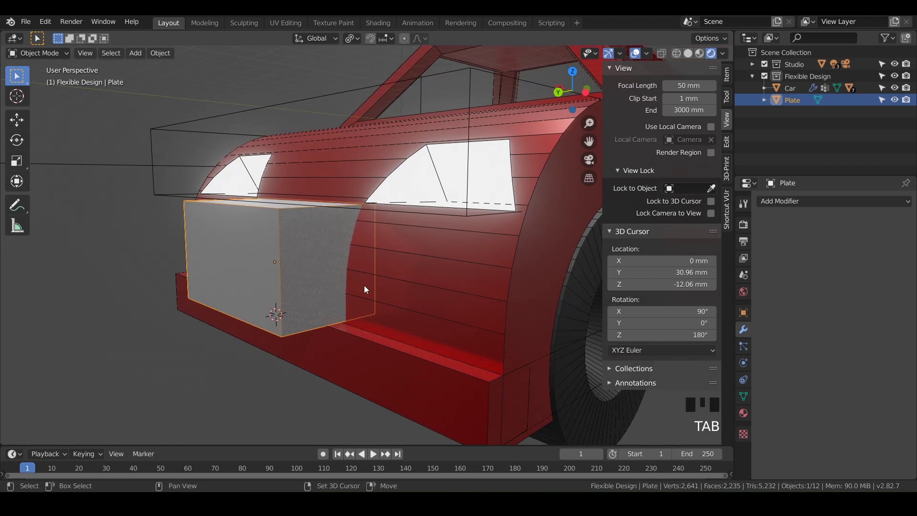
shift+click(477, 302)
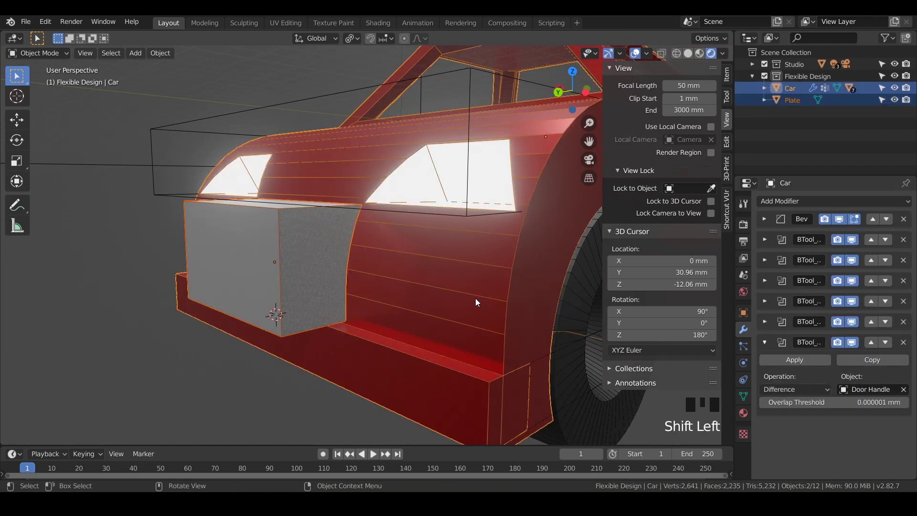
key(ctrl+KP_Subtract)
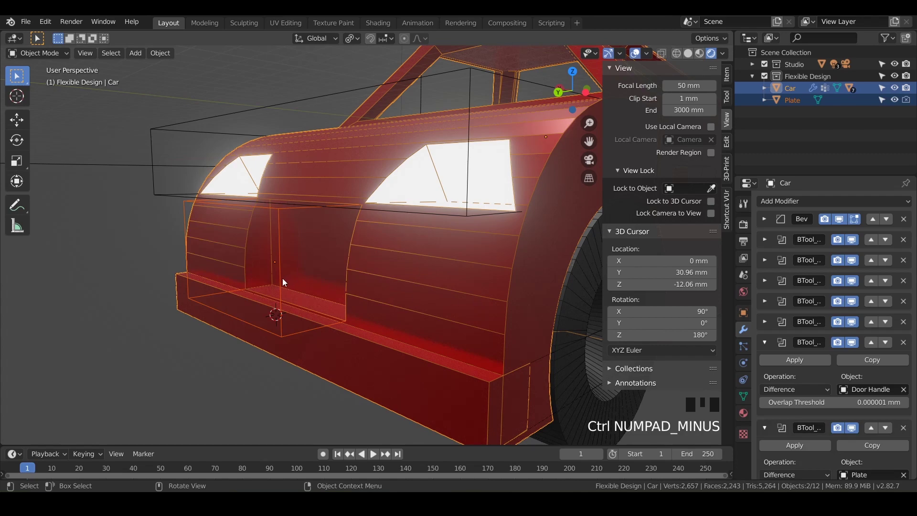
- Assign the existing Tires material to the Plate object and reselect the Car
middle_drag(283, 278, 314, 282)
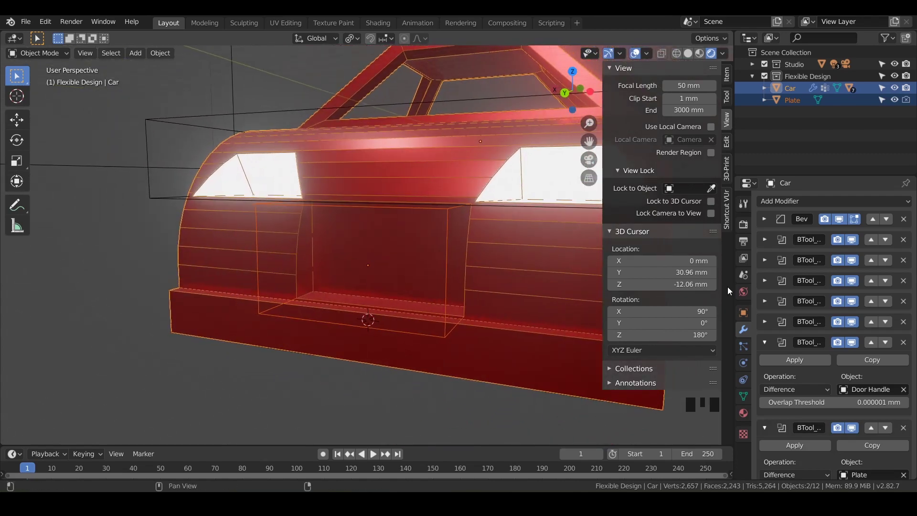
click(744, 413)
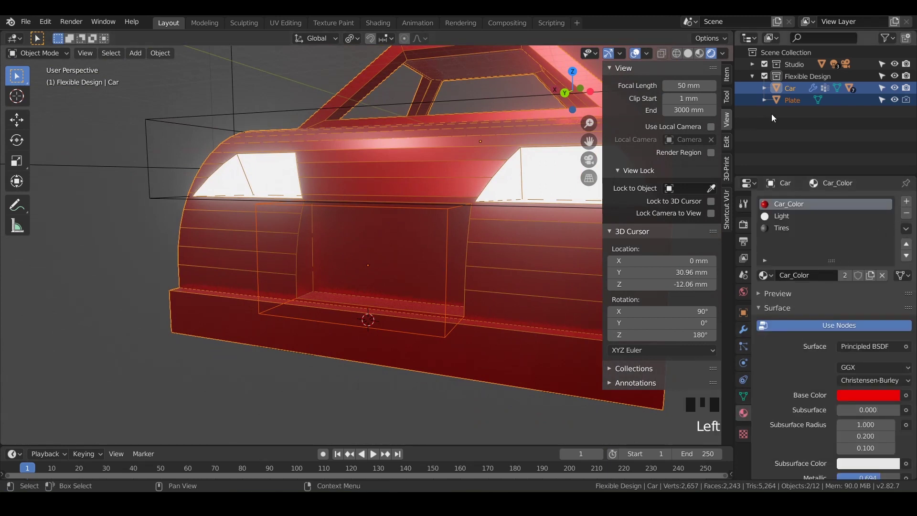
click(790, 100)
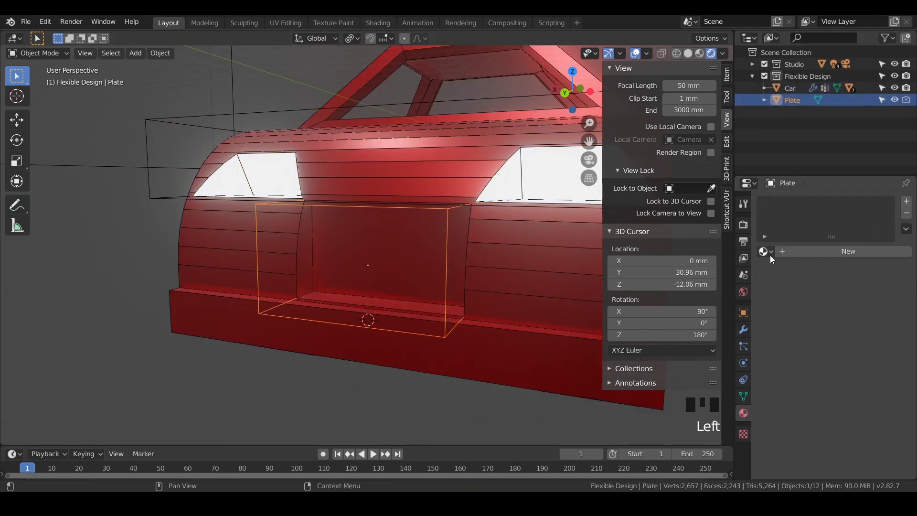
drag(771, 258, 663, 302)
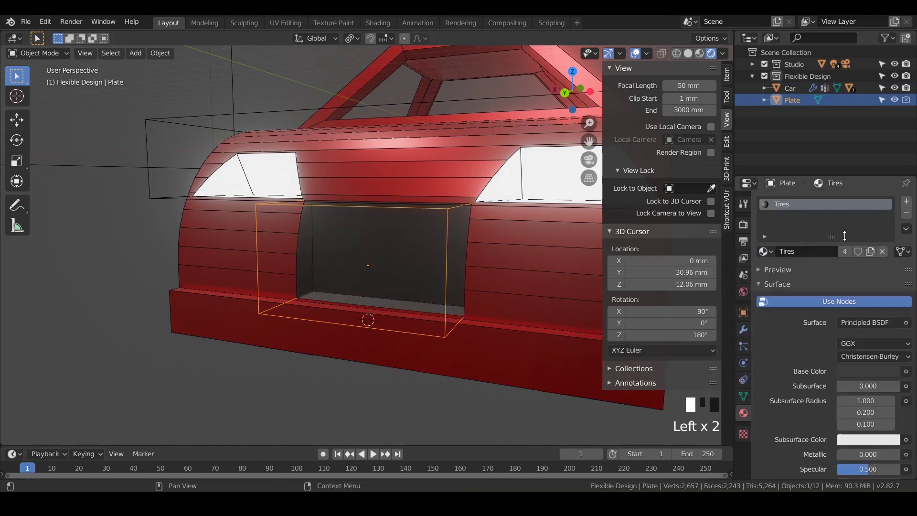
click(798, 89)
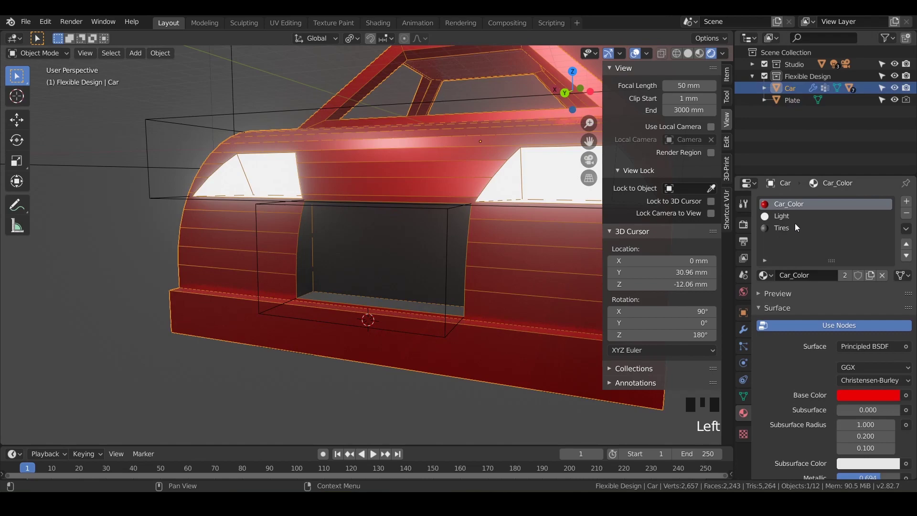
- In back view, place the 3D cursor at the centre of the dark plate recess and add a text object there
mouse_move(448, 315)
middle_down()
mouse_move(431, 319)
mouse_move(475, 320)
mouse_move(440, 319)
mouse_move(549, 299)
mouse_move(370, 330)
mouse_move(477, 328)
mouse_move(461, 353)
mouse_move(464, 368)
mouse_move(429, 351)
mouse_move(456, 330)
middle_up()
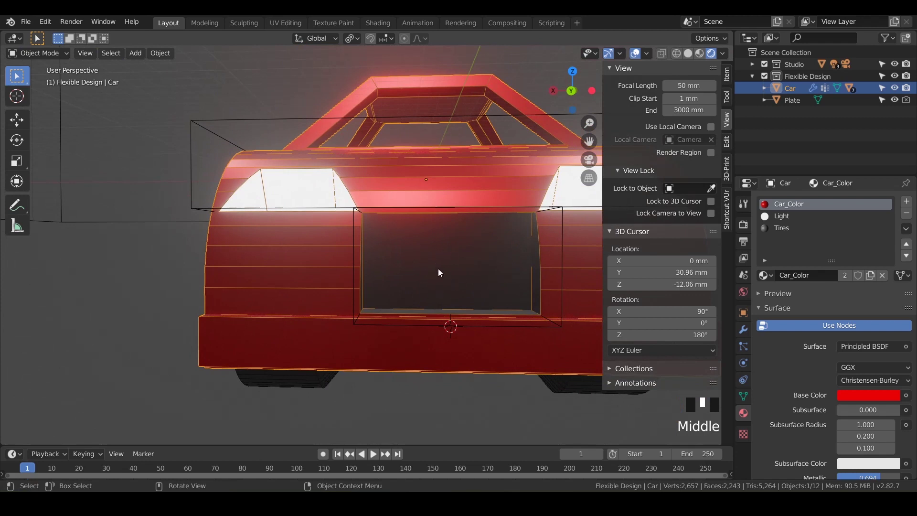
key(ctrl+KP_1)
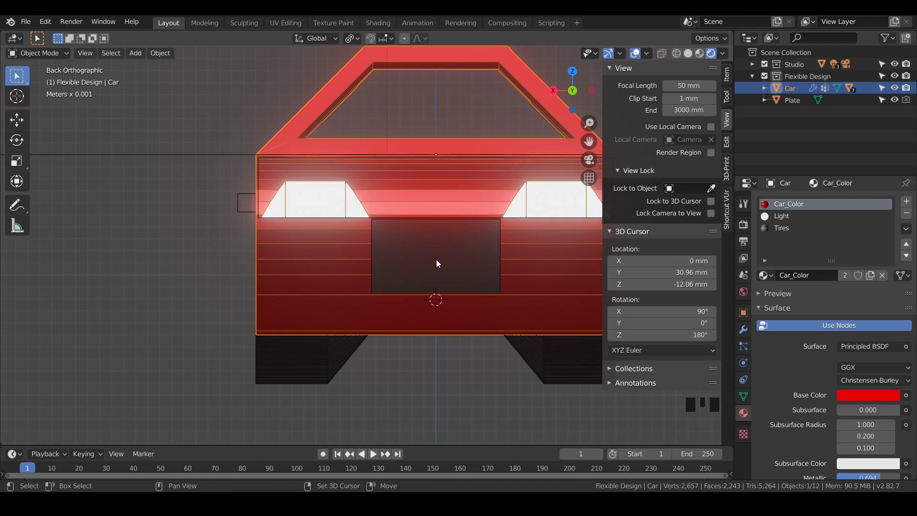
shift+right_click(436, 260)
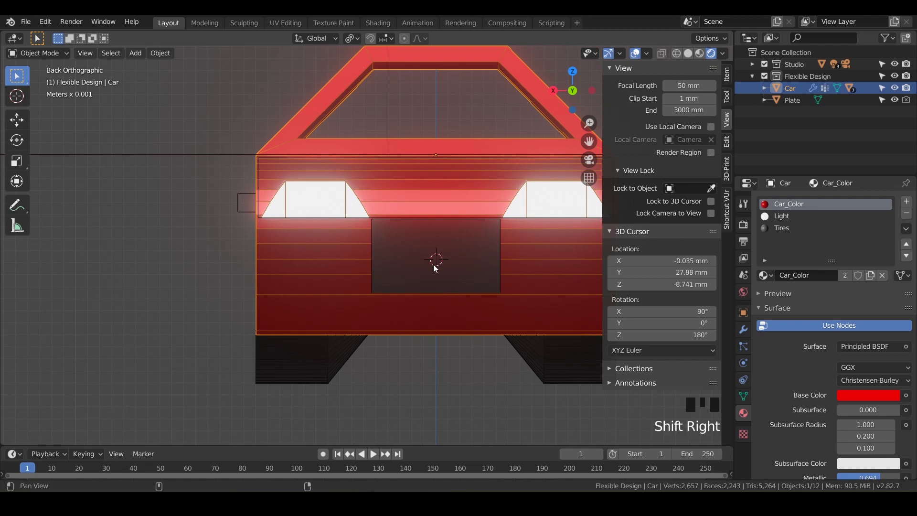
shift+middle_drag(436, 269, 432, 256)
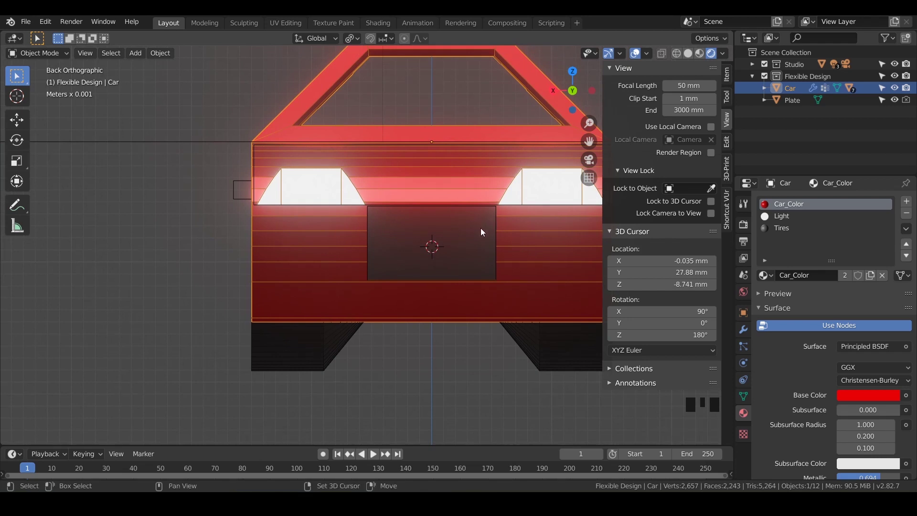
key(shift+a)
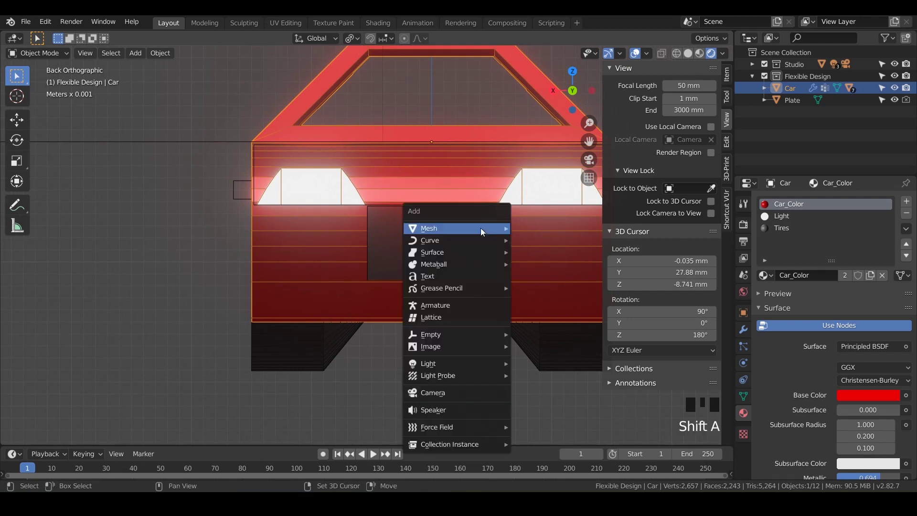
click(448, 277)
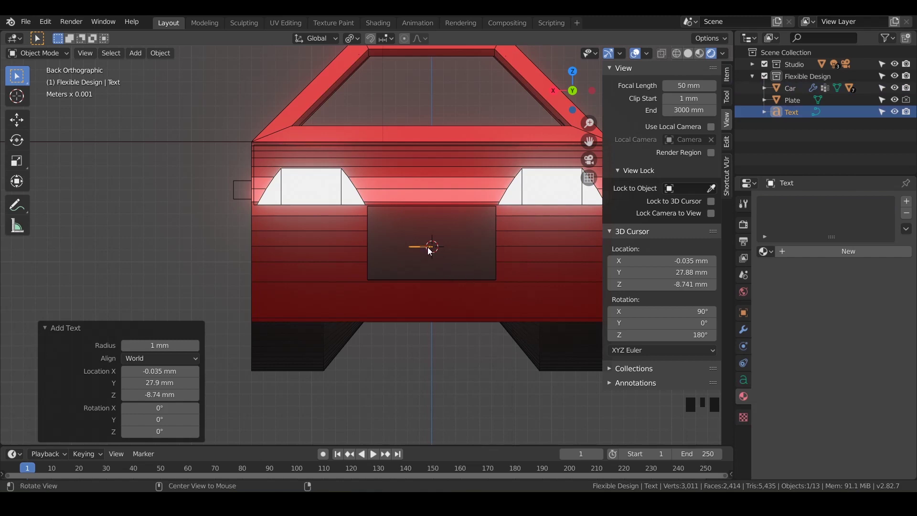
- Set the new text's rotation to 90° on X and 180° on Z so it reads correctly from behind the car
middle_drag(425, 251, 415, 285)
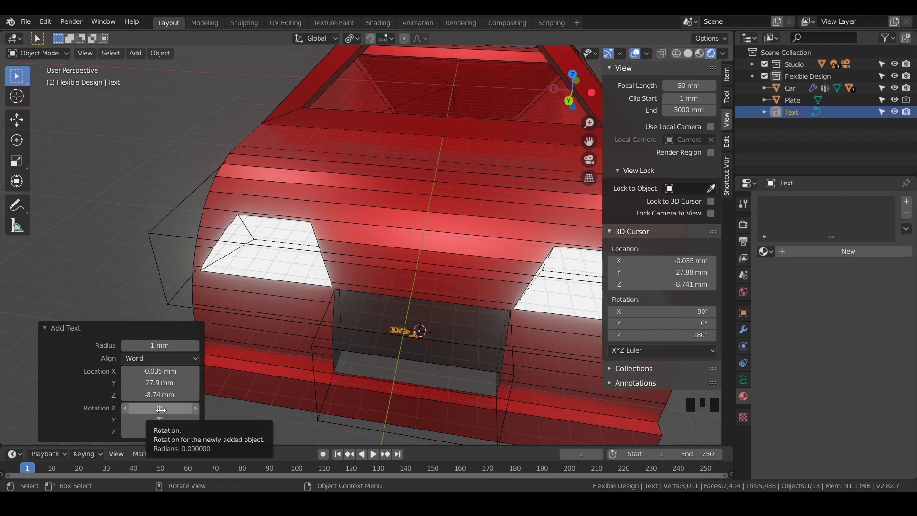
drag(161, 409, 161, 410)
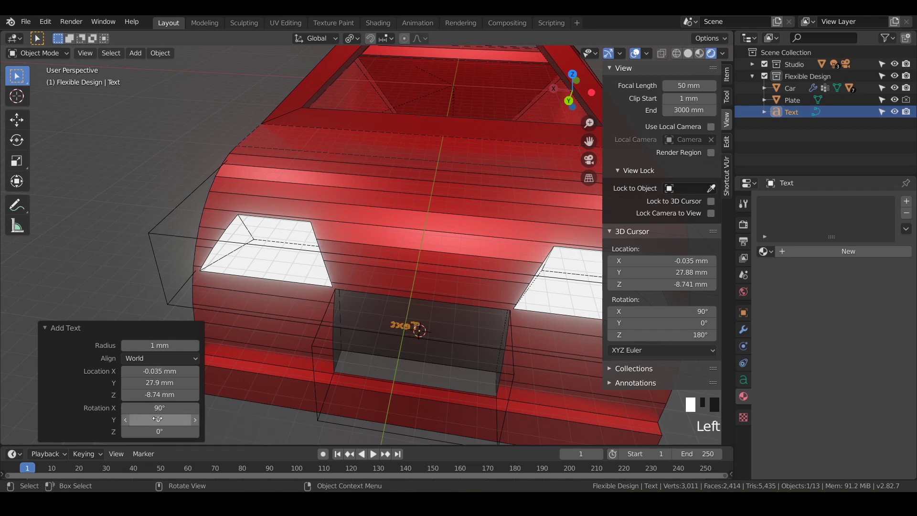
double_click(152, 433)
text(18)
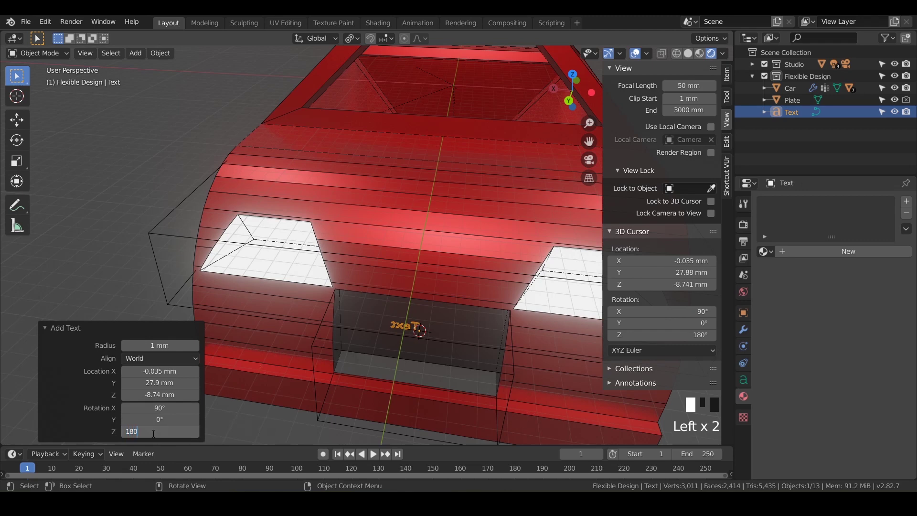
key(Return)
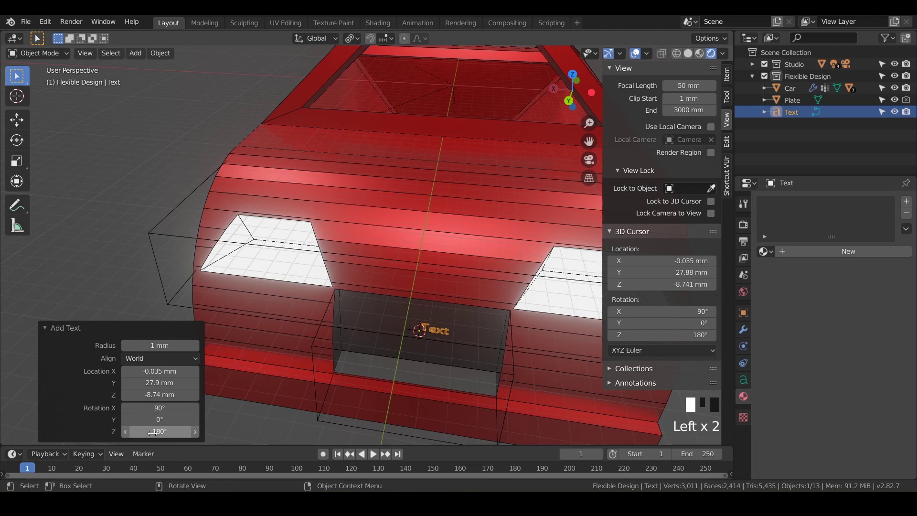
middle_drag(432, 331, 431, 317)
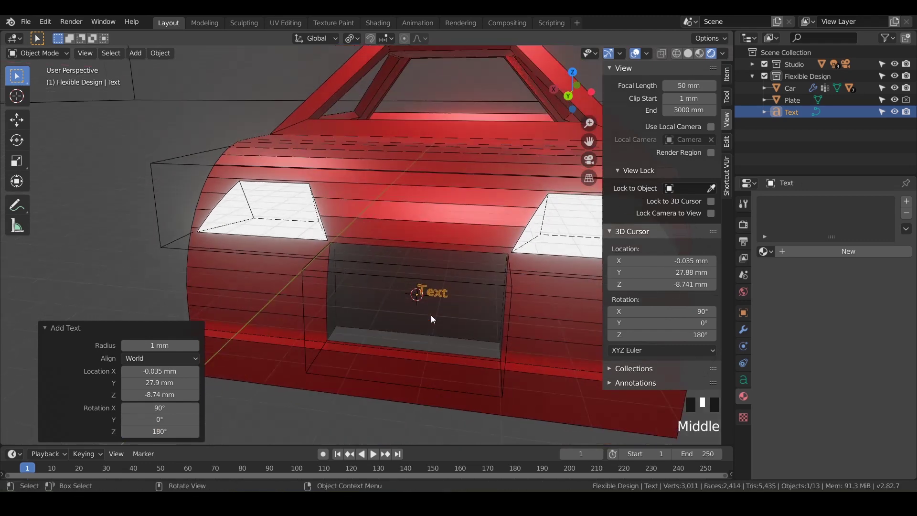
- Replace the default wording of the text object with PTT.LIVE and return to Object Mode
key(ctrl)
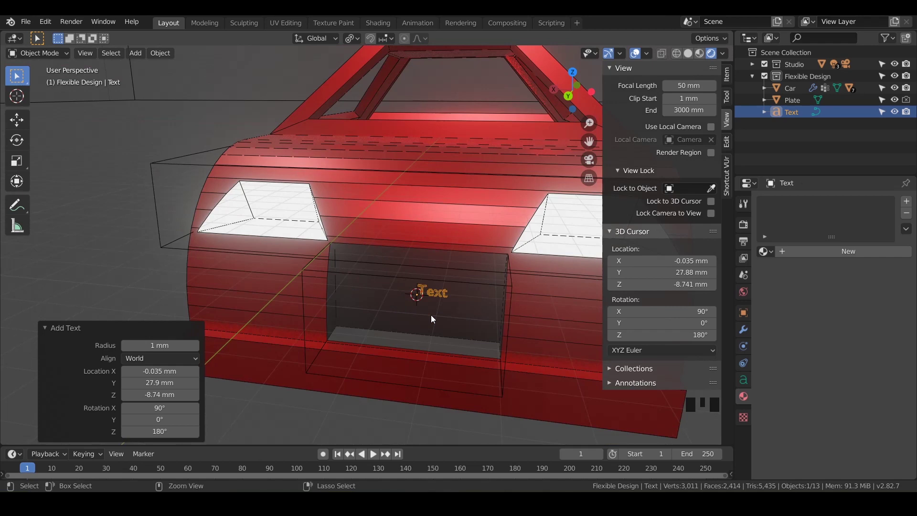
key(ctrl+KP_1)
scroll(437, 258, up, 3)
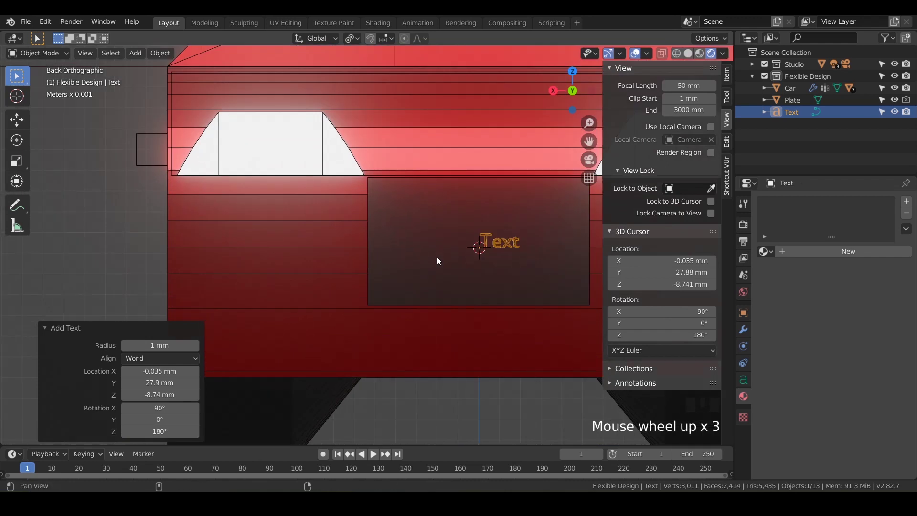
shift+middle_drag(437, 257, 333, 256)
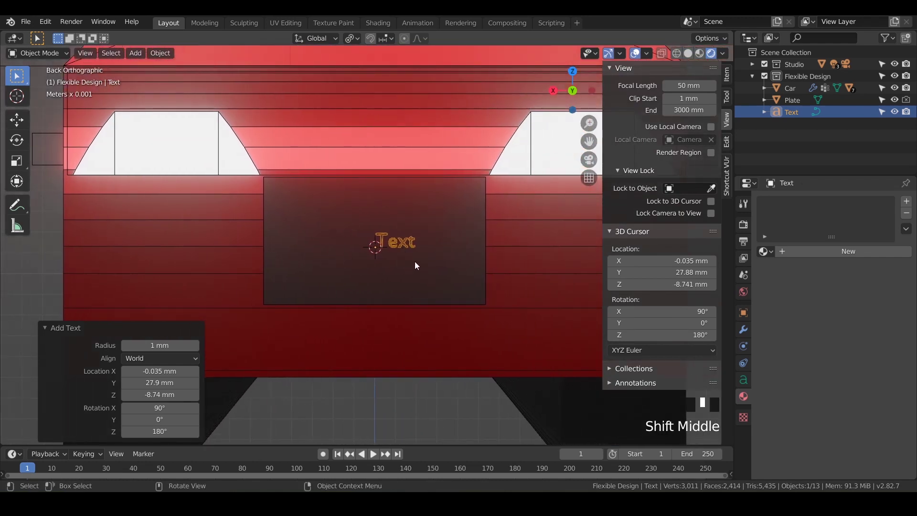
key(Tab)
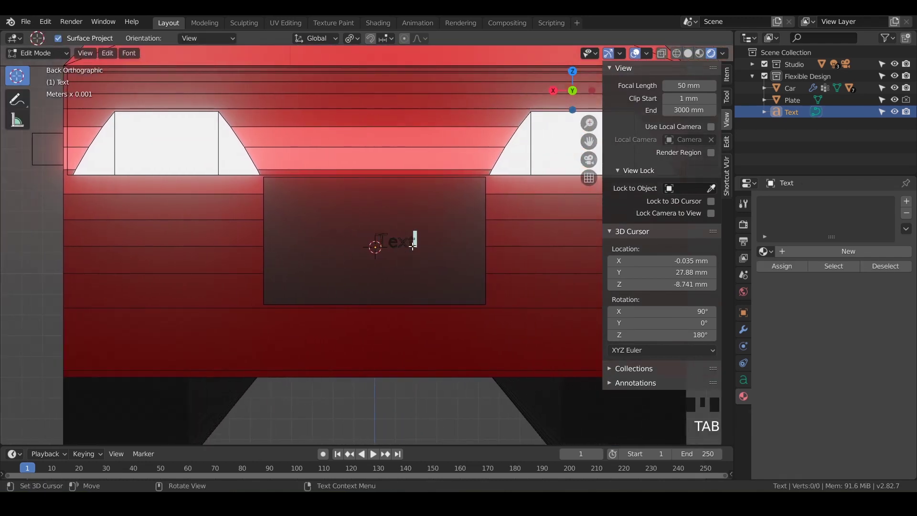
key(BackSpace)
key(BackSpace)
key(BackSpace)
key(BackSpace)
key(BackSpace)
key(BackSpace)
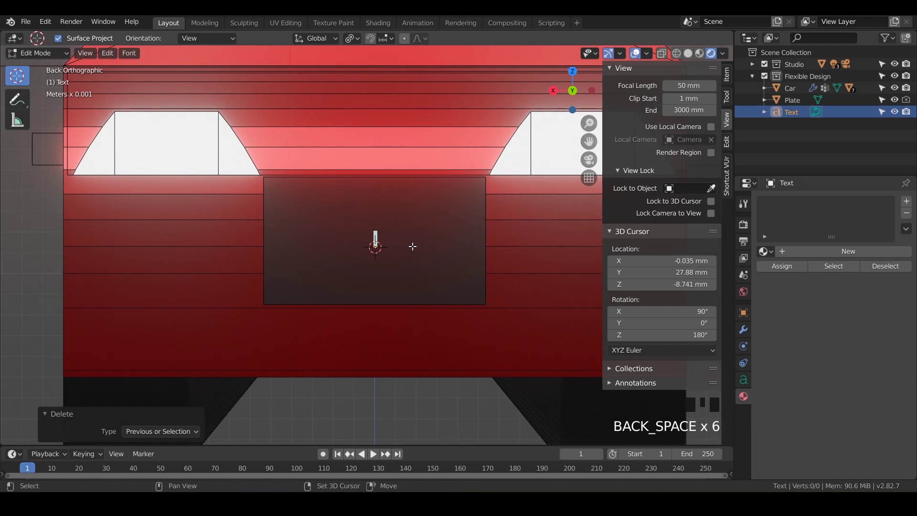
text(TTT.)
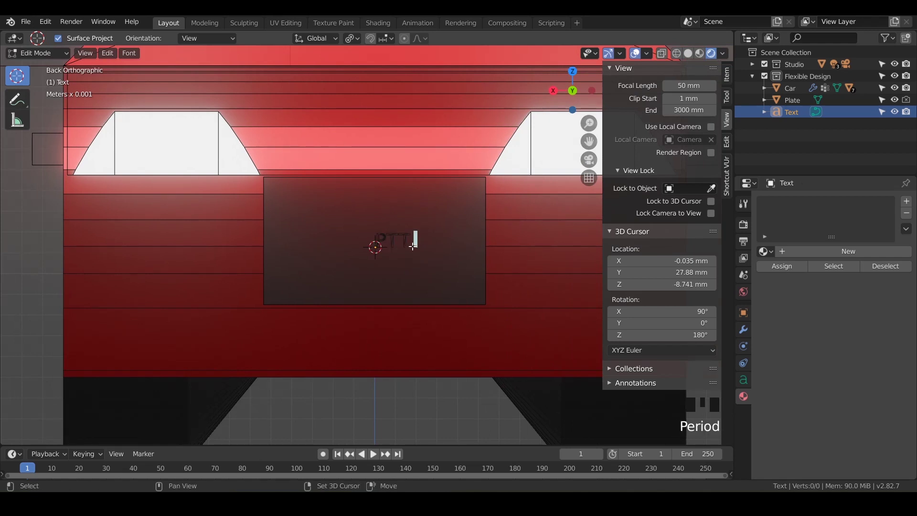
text(LIVE)
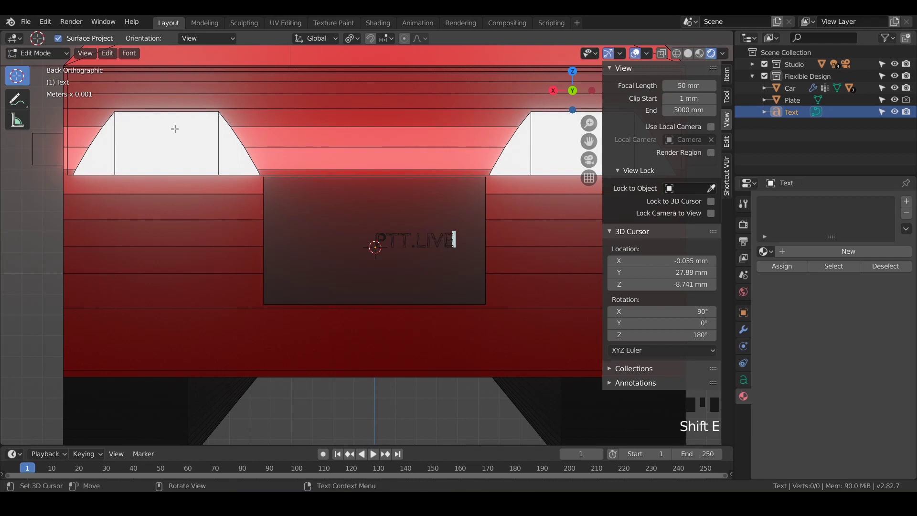
key(Tab)
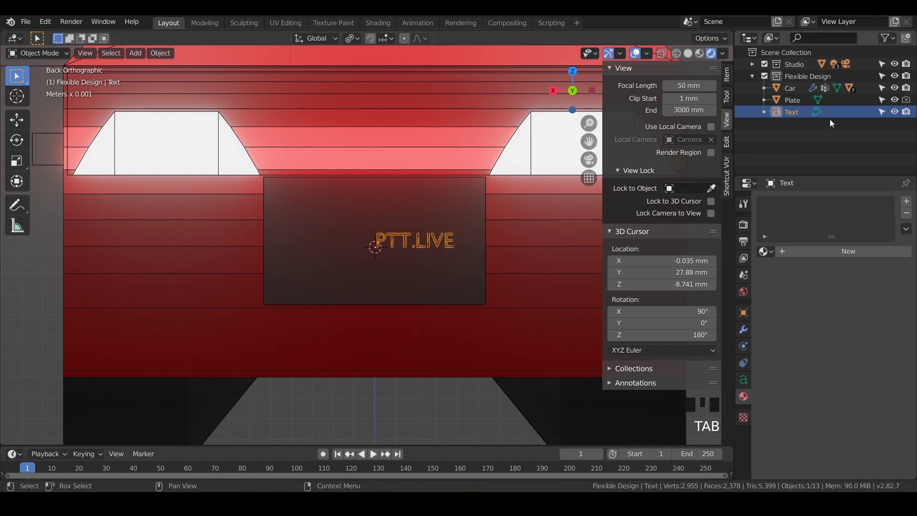
- Rename the text object to PTT.LIVE
double_click(792, 114)
text(PTT)
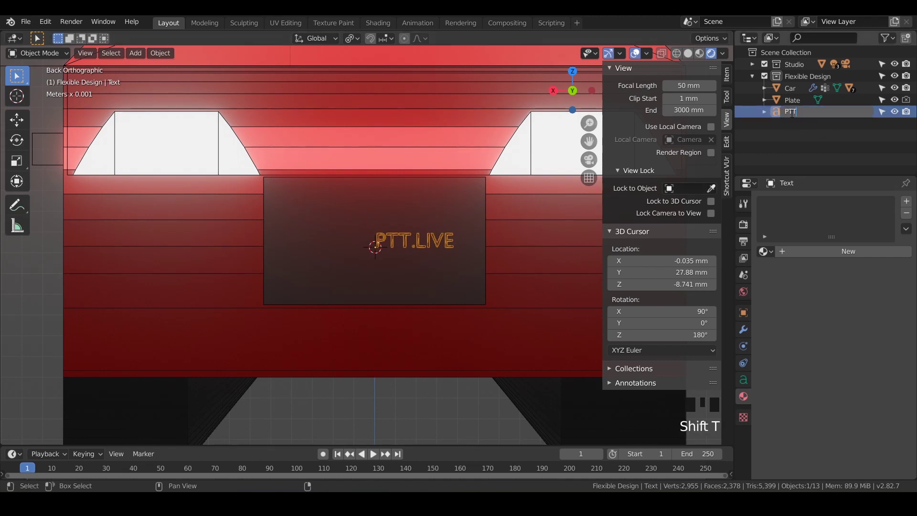
text(.LIVE)
key(Return)
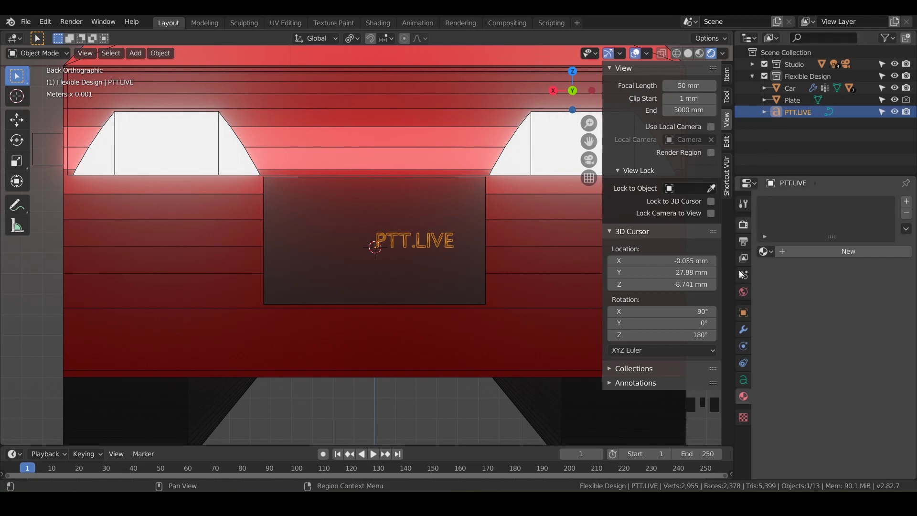
- Add a Solidify modifier to the PTT.LIVE text and set its thickness to 1 mm
click(744, 328)
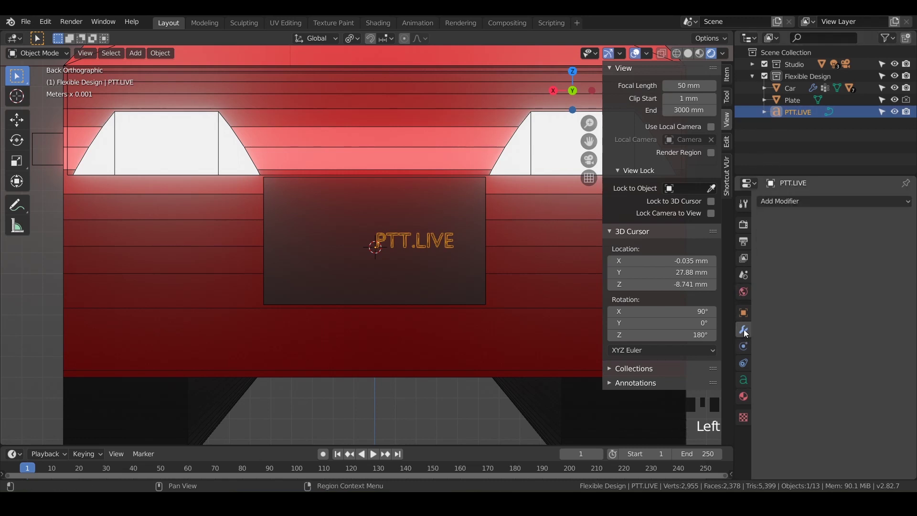
click(791, 201)
click(712, 331)
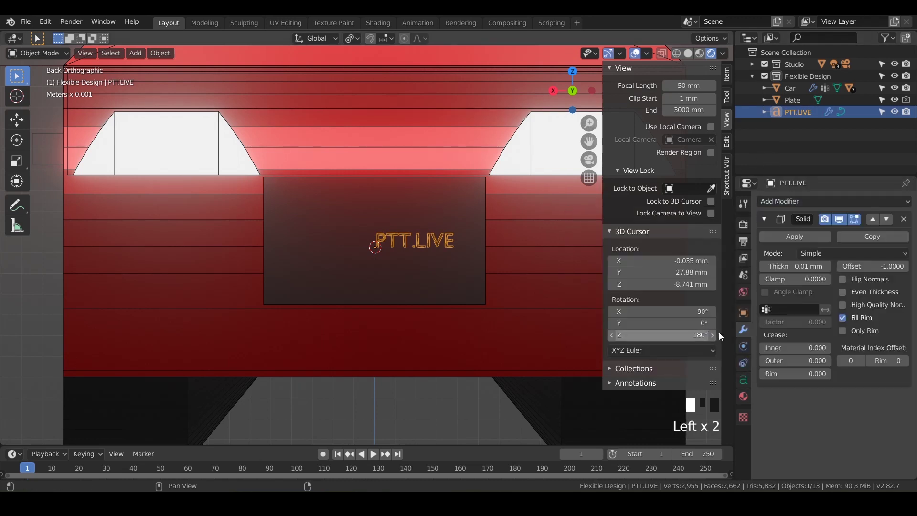
click(792, 267)
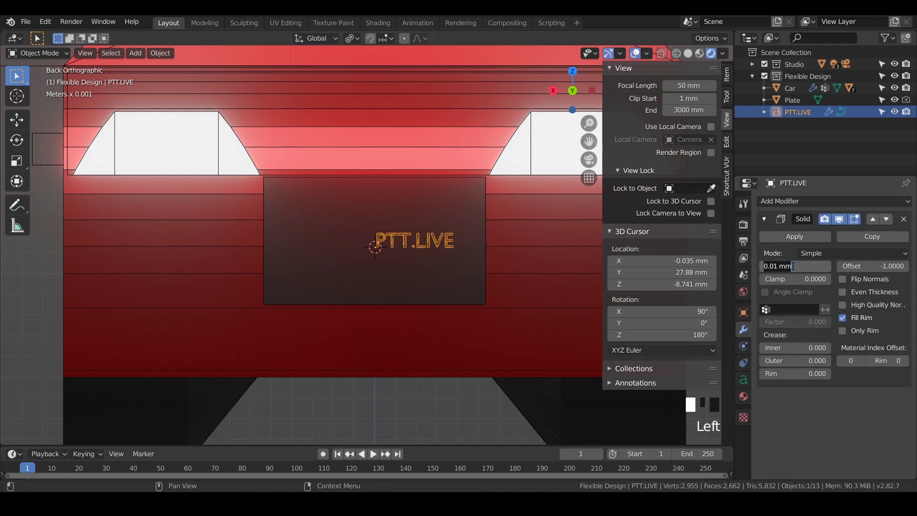
text(1)
key(Return)
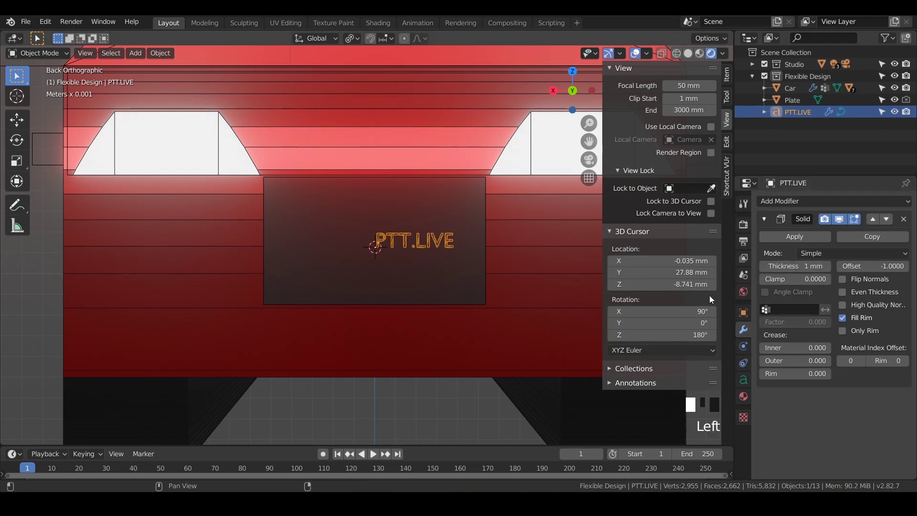
- Move the PTT.LIVE text about 0.6 mm along the Y axis so it stands out from the recess wall
scroll(433, 279, up, 7)
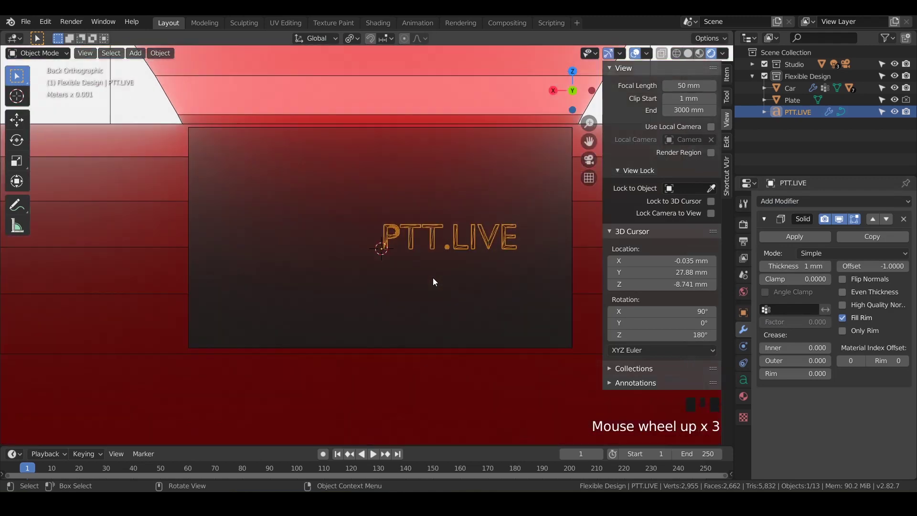
shift+middle_drag(432, 279, 277, 385)
scroll(372, 337, down, 4)
scroll(371, 333, down, 1)
key(g)
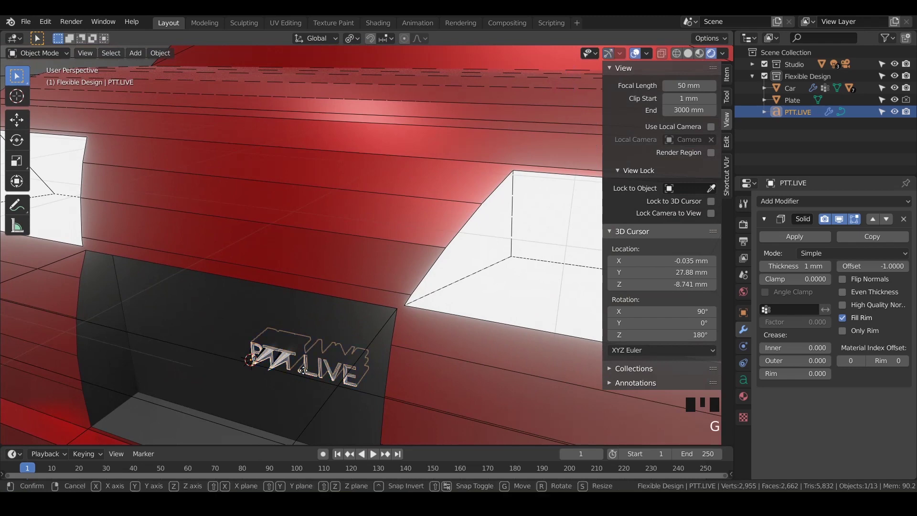
key(y)
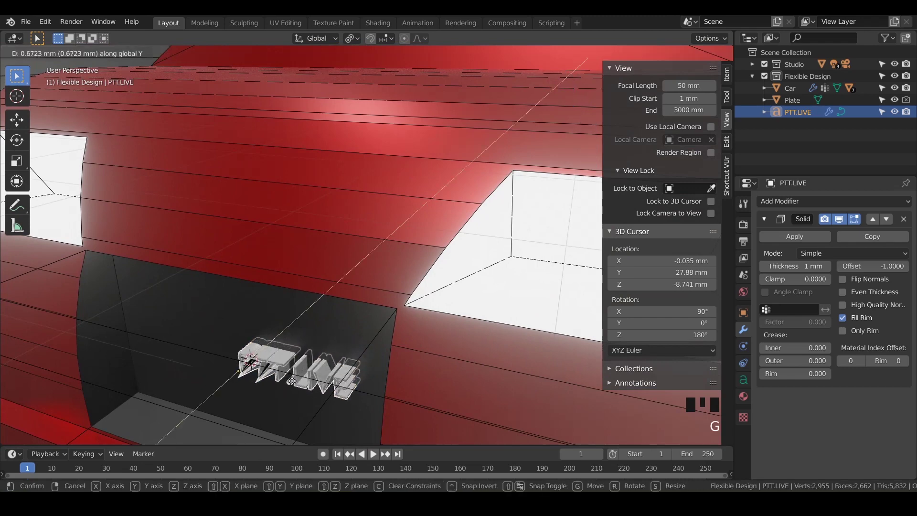
click(292, 379)
- Enable High Quality Normals and Even Thickness in the text's Solidify modifier
shift+middle_drag(291, 379, 318, 329)
scroll(314, 333, up, 2)
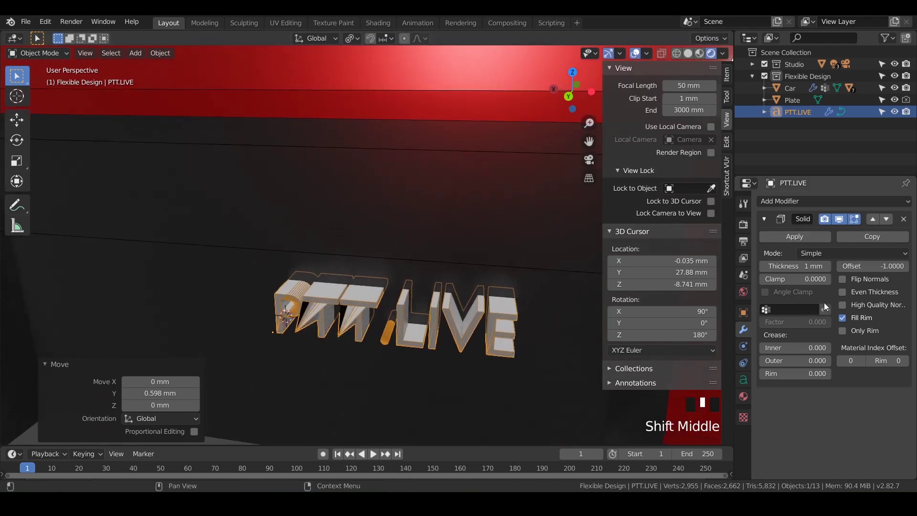
click(843, 306)
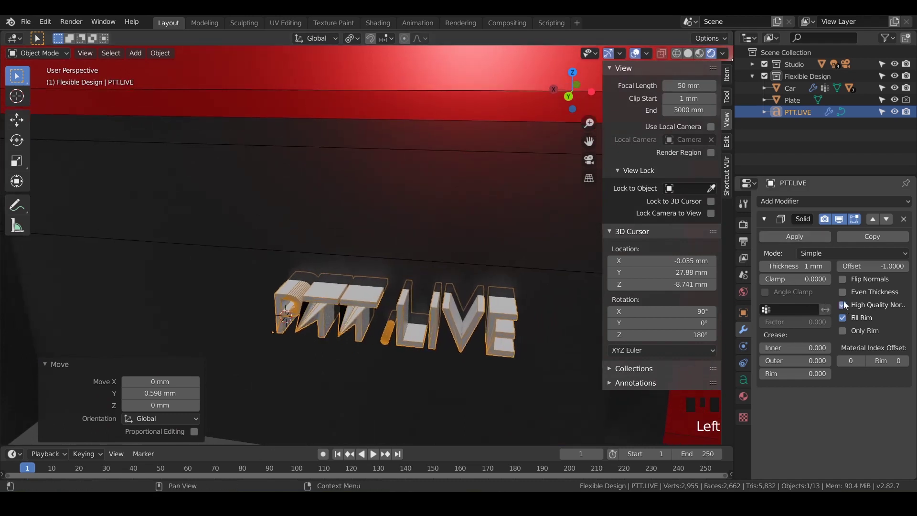
click(842, 293)
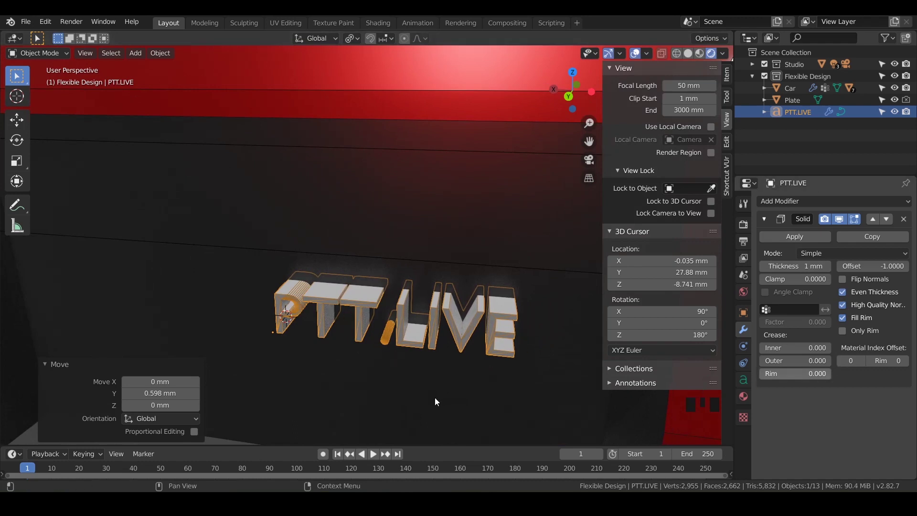
- Scale the text up about 2.45 times and, in back view, move it to the middle of the plate recess
shift+middle_drag(398, 325, 405, 297)
scroll(352, 328, down, 3)
key(s)
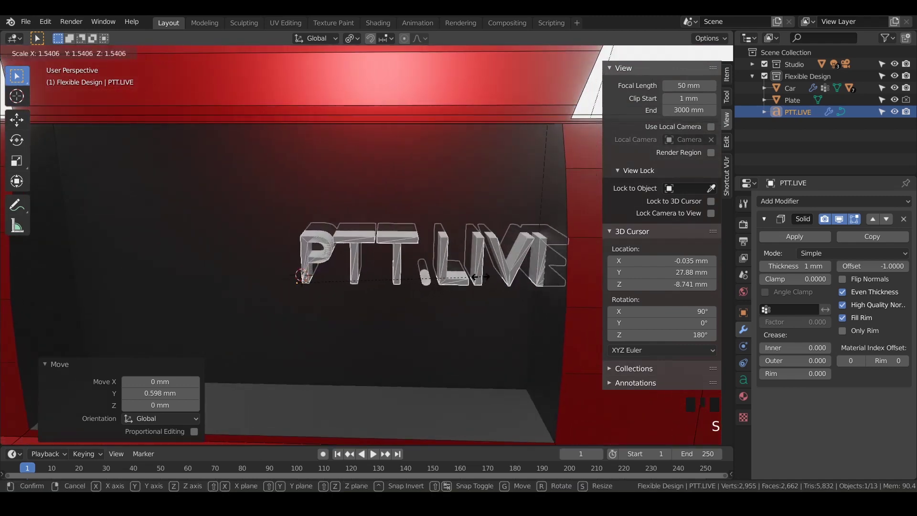
click(587, 248)
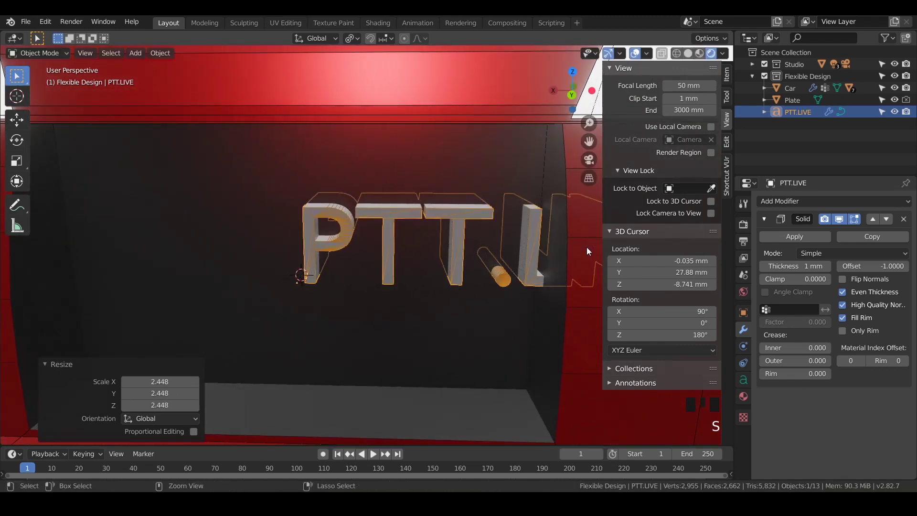
key(ctrl+KP_1)
shift+middle_drag(417, 205, 418, 233)
key(g)
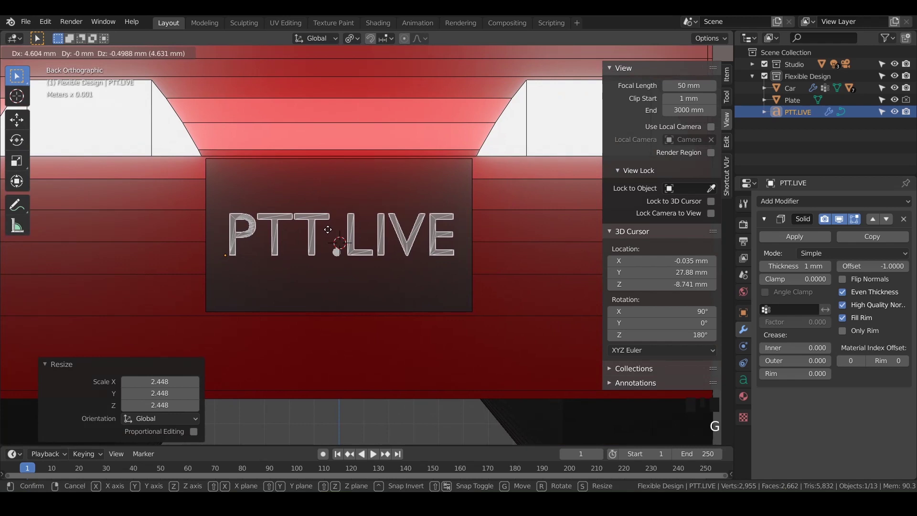
click(328, 230)
- Enlarge the text by a further factor of about 1.1 and shift it about 0.56 mm along X to centre it in the recess
key(s)
click(351, 226)
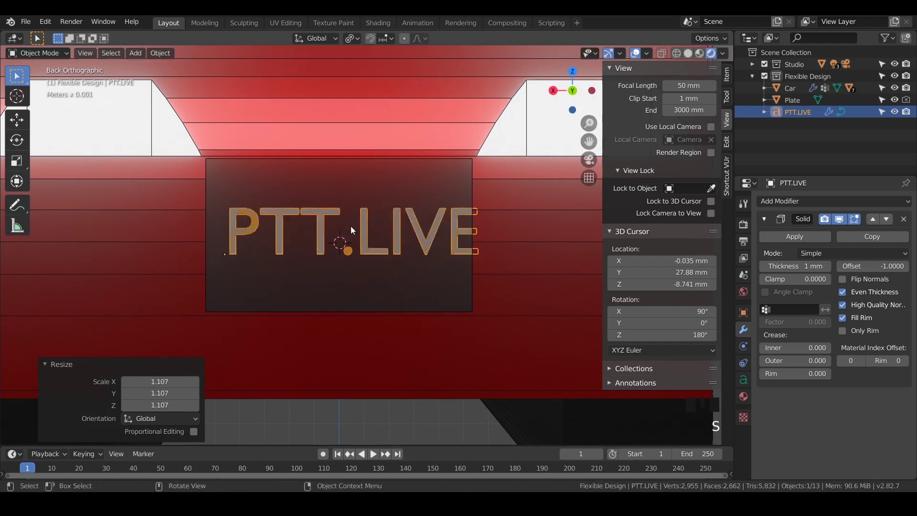
key(g)
key(x)
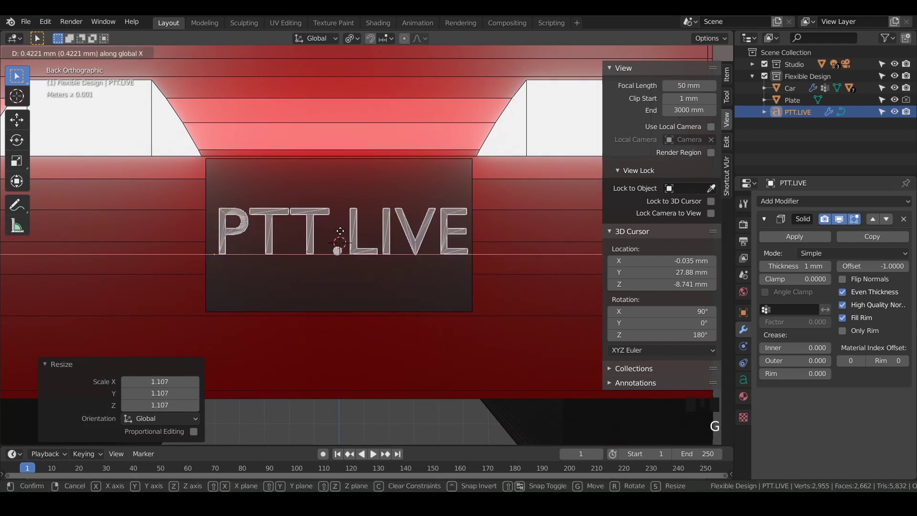
click(337, 233)
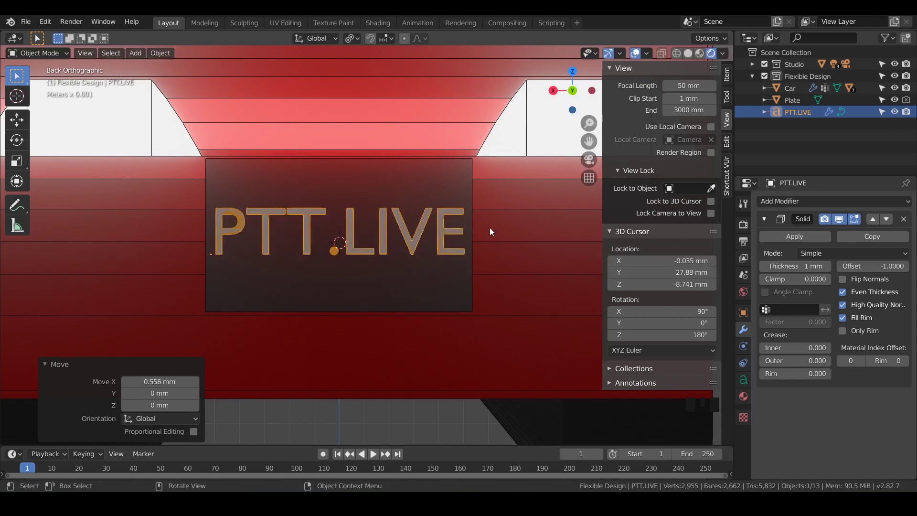
- Apply the scale of the PTT.LIVE text object
click(727, 75)
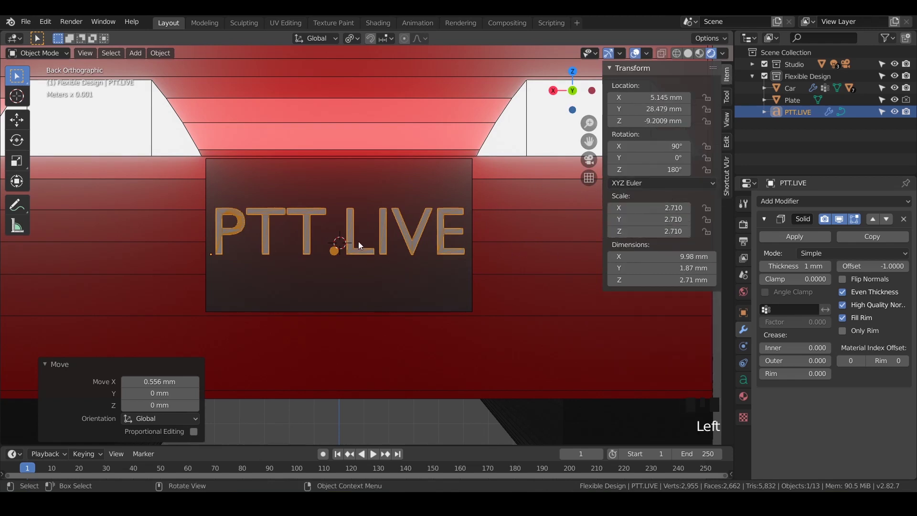
key(ctrl+a)
click(310, 242)
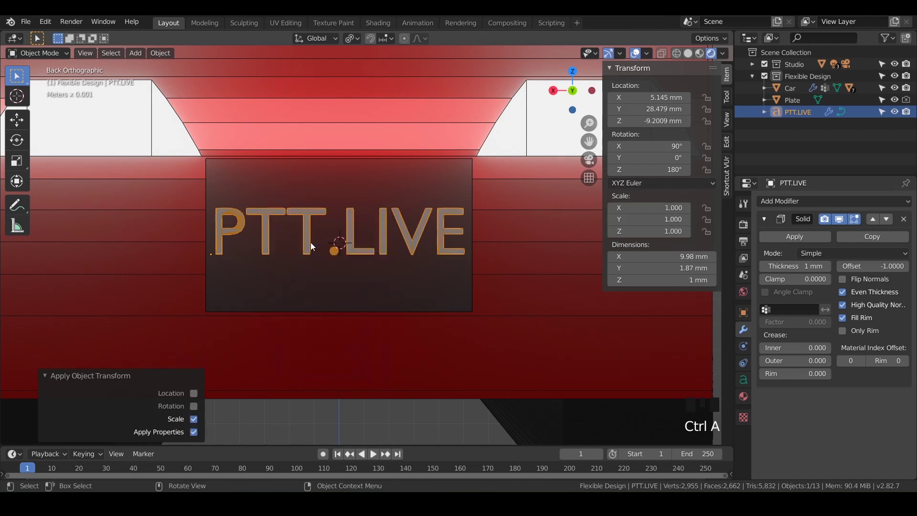
- Try to subtract the unconverted PTT.LIVE text object from the car body with a Boolean difference
middle_drag(354, 294, 297, 365)
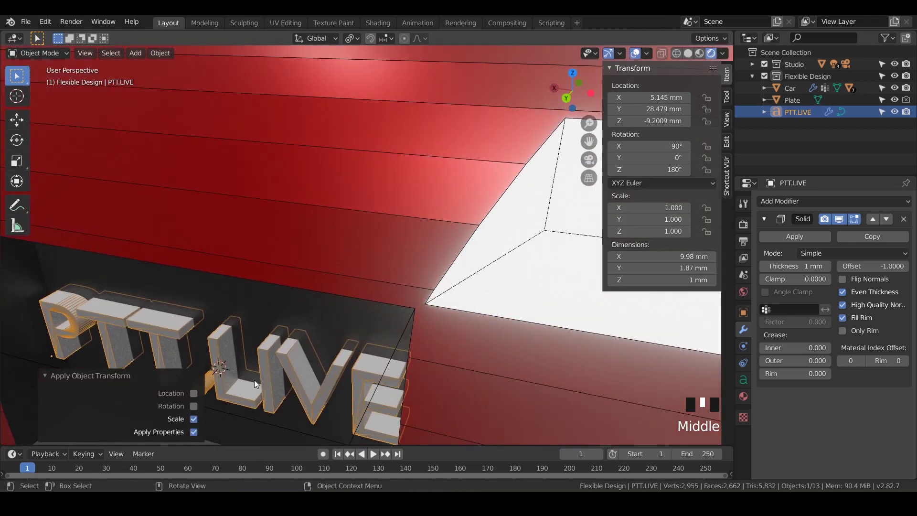
shift+middle_drag(362, 354, 402, 276)
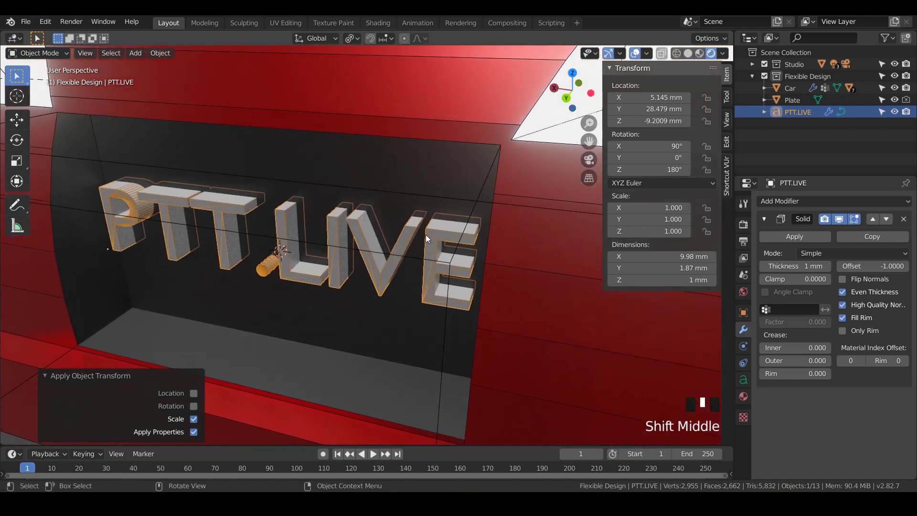
scroll(371, 313, down, 3)
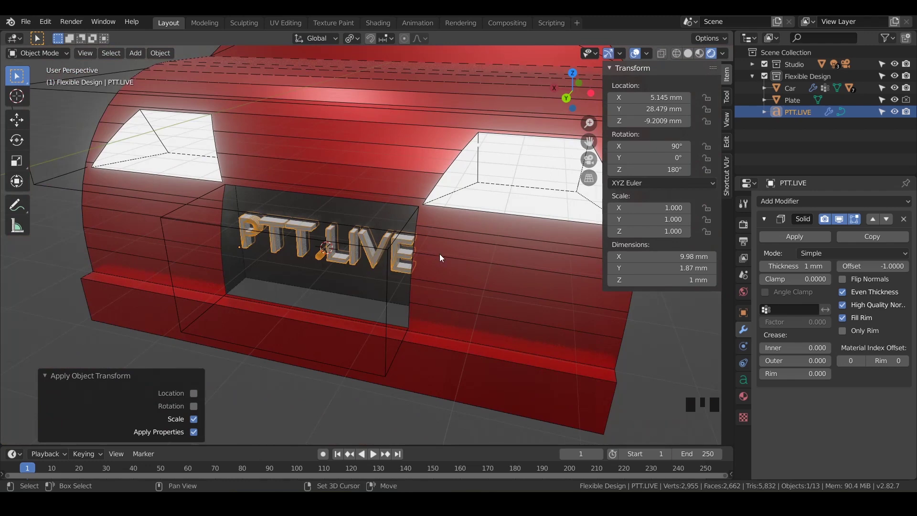
shift+click(456, 261)
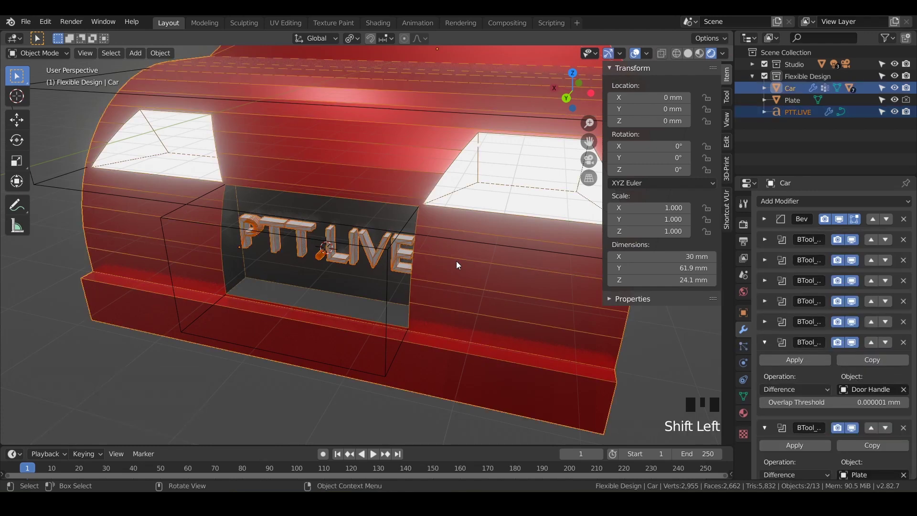
key(ctrl+KP_Subtract)
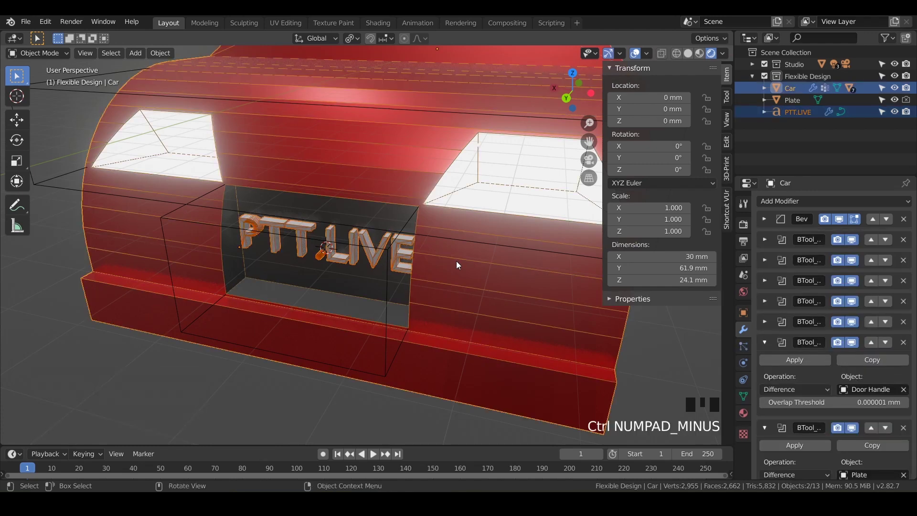
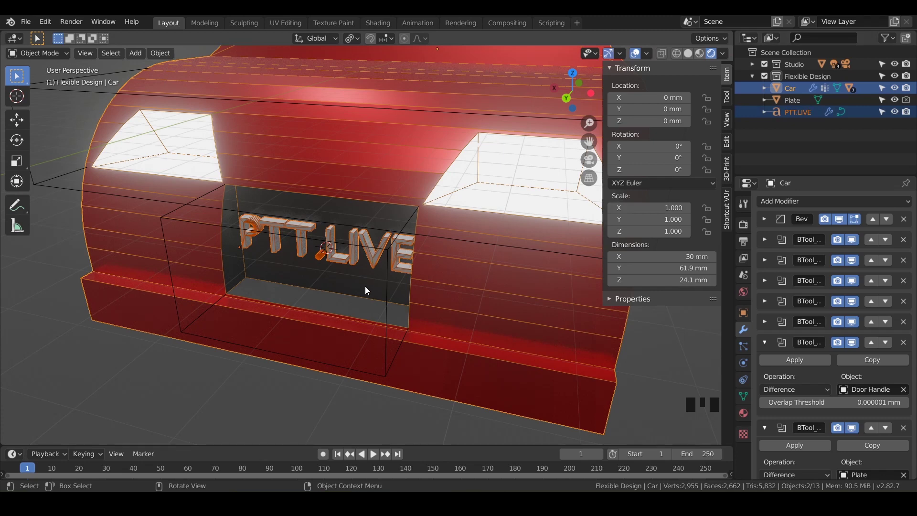
- Select only the PTT.LIVE text object and convert it to a mesh
right_click(371, 260)
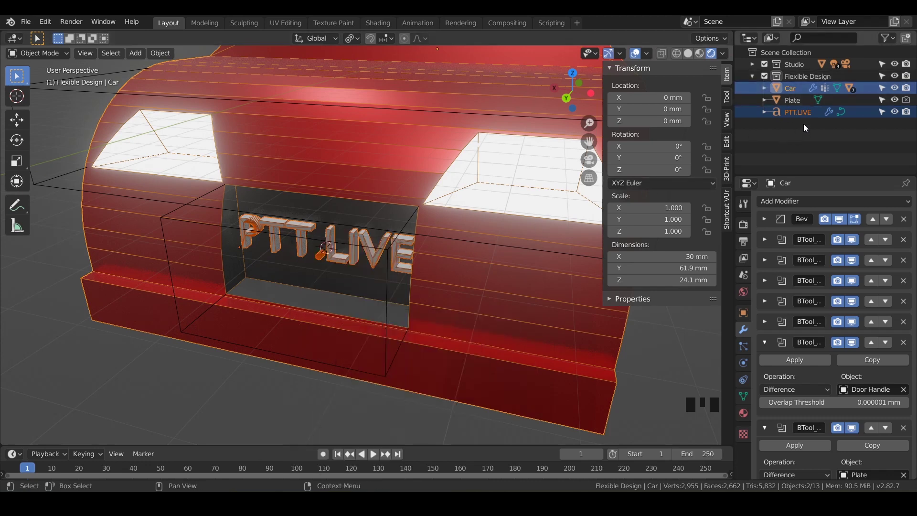
click(799, 110)
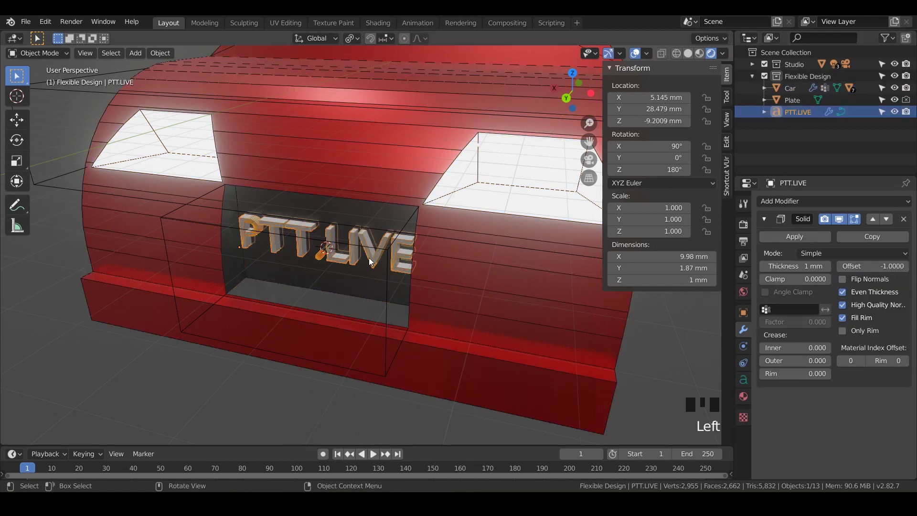
right_click(370, 257)
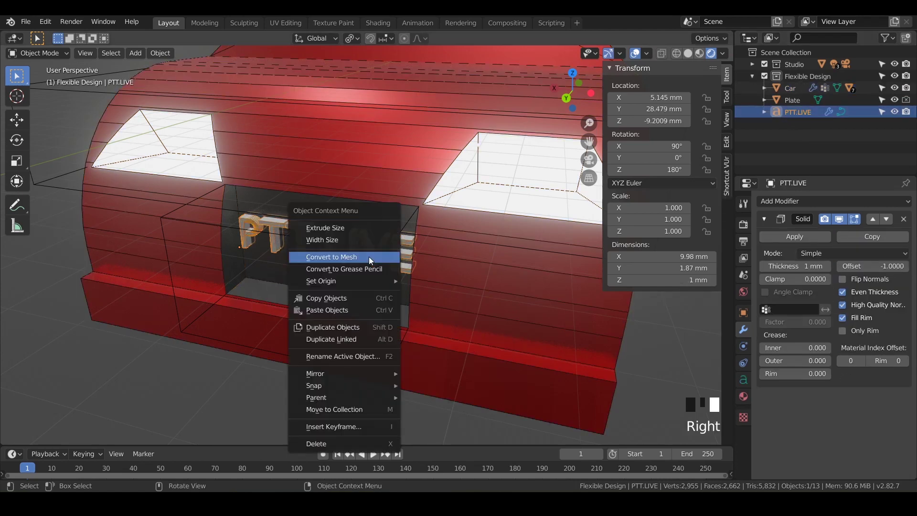
click(327, 258)
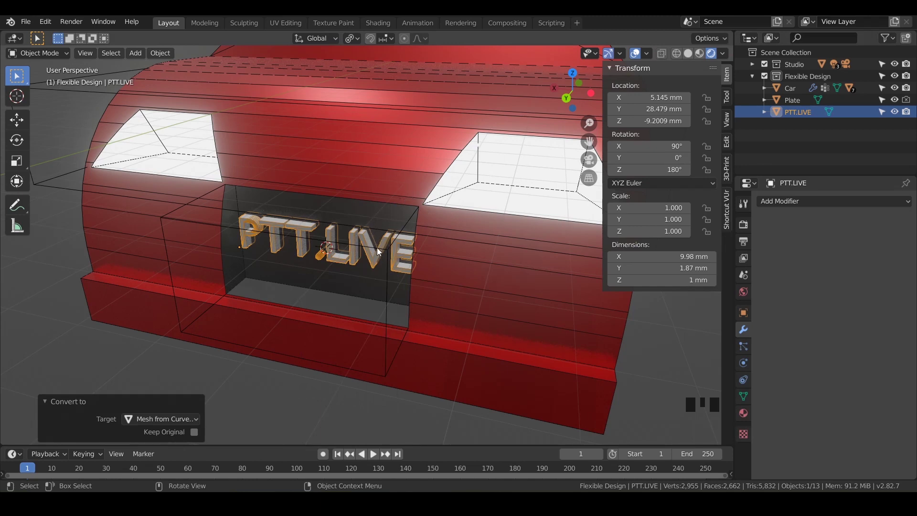
- Cut the PTT.LIVE mesh out of the car body with a Boolean difference, keeping the car as the active object
shift+click(478, 272)
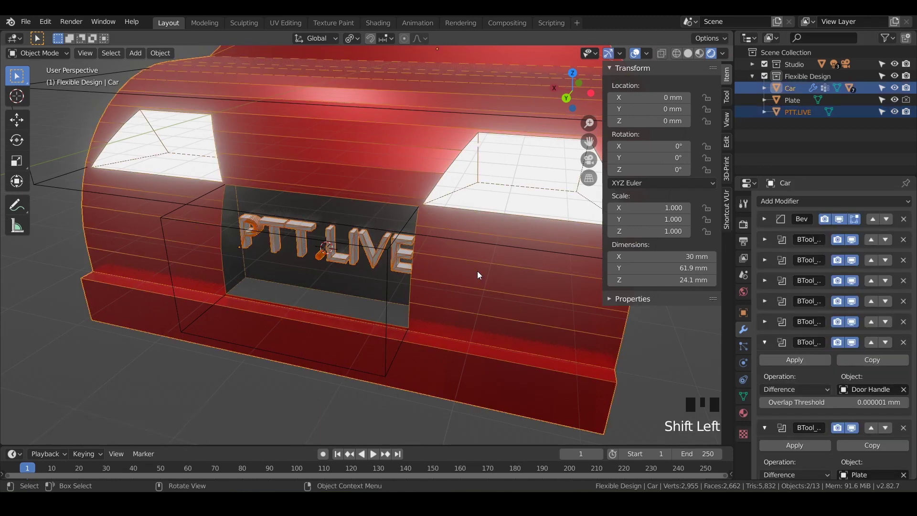
key(ctrl)
key(ctrl+KP_Subtract)
- Hide the PTT.LIVE and Plate cutter objects and deselect everything to inspect the lettering cut into the plate recess
scroll(362, 247, up, 3)
middle_drag(362, 246, 323, 296)
click(895, 111)
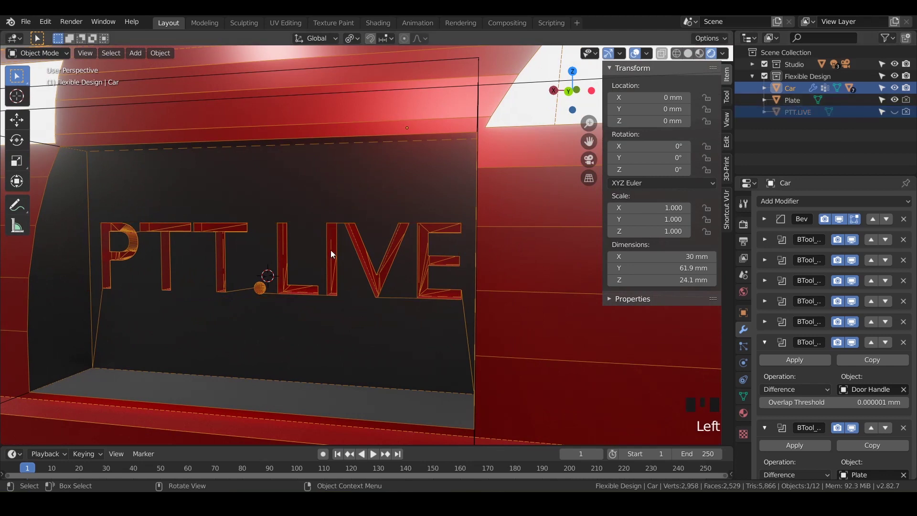
click(895, 100)
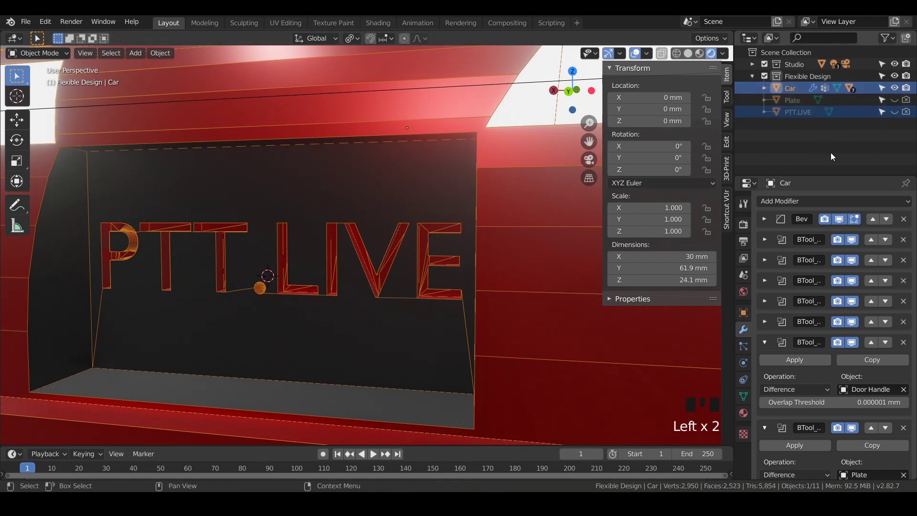
click(366, 289)
mouse_move(365, 289)
middle_down()
mouse_move(398, 288)
mouse_move(353, 296)
mouse_move(382, 298)
middle_up()
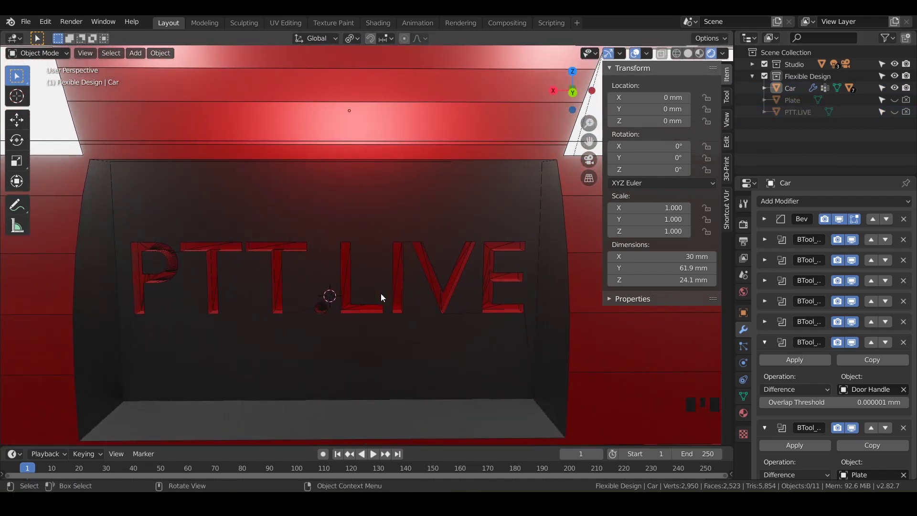
- Parent the PTT.LIVE object to Plate and make Plate visible again
click(794, 113)
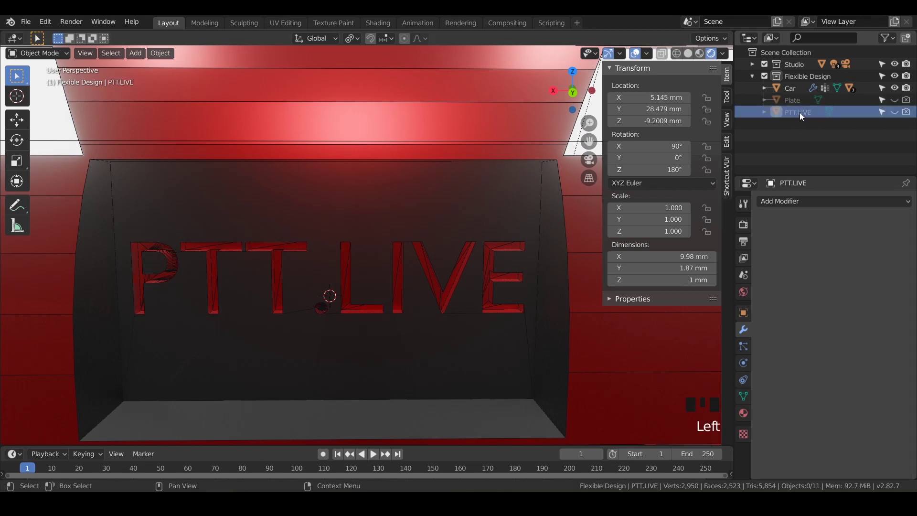
drag(801, 113, 798, 100)
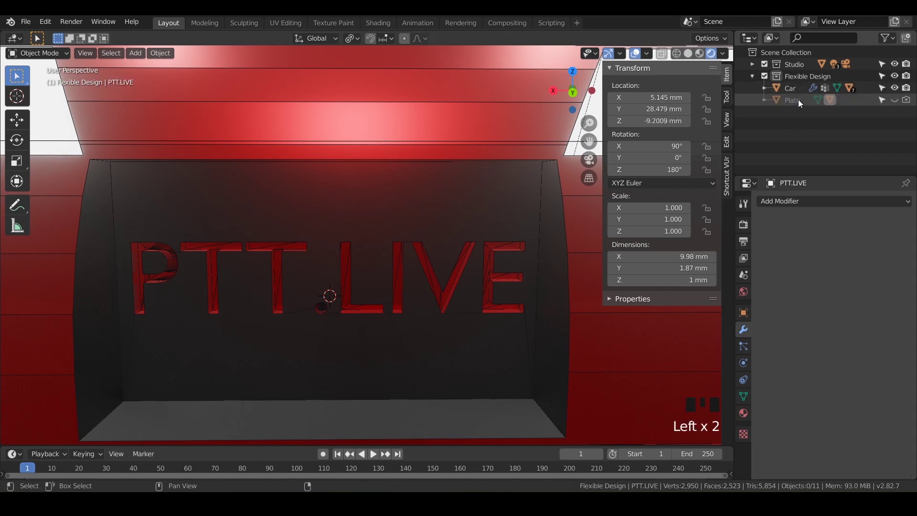
scroll(657, 200, down, 3)
click(896, 101)
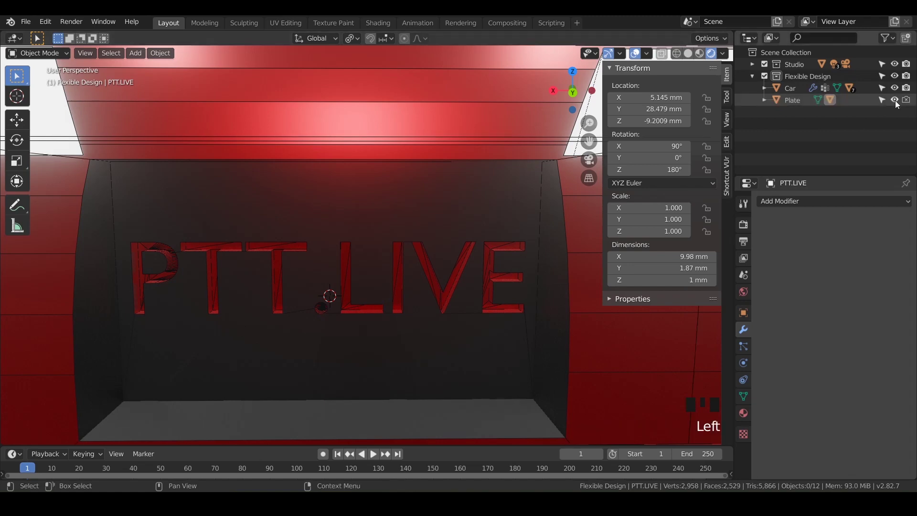
- Test moving the Plate cutter on the car's rear together with its parented lettering, then cancel the move
scroll(551, 275, down, 3)
click(474, 270)
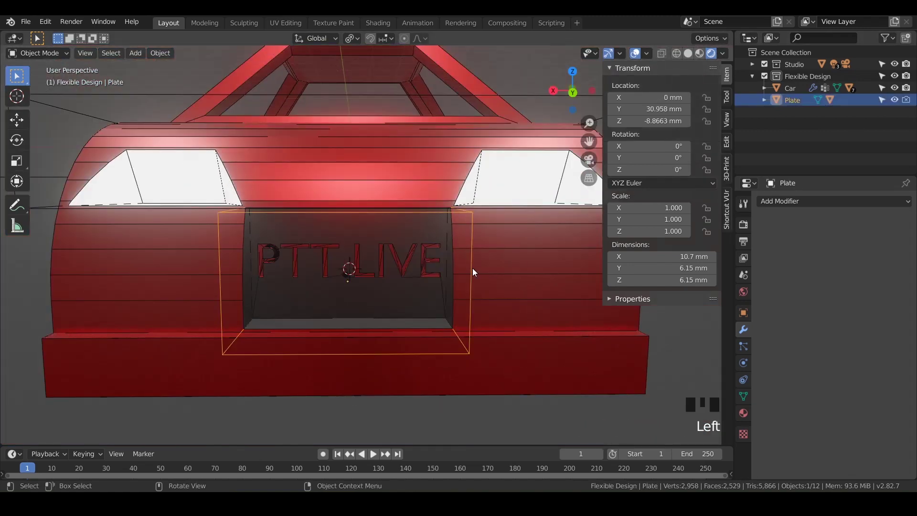
key(g)
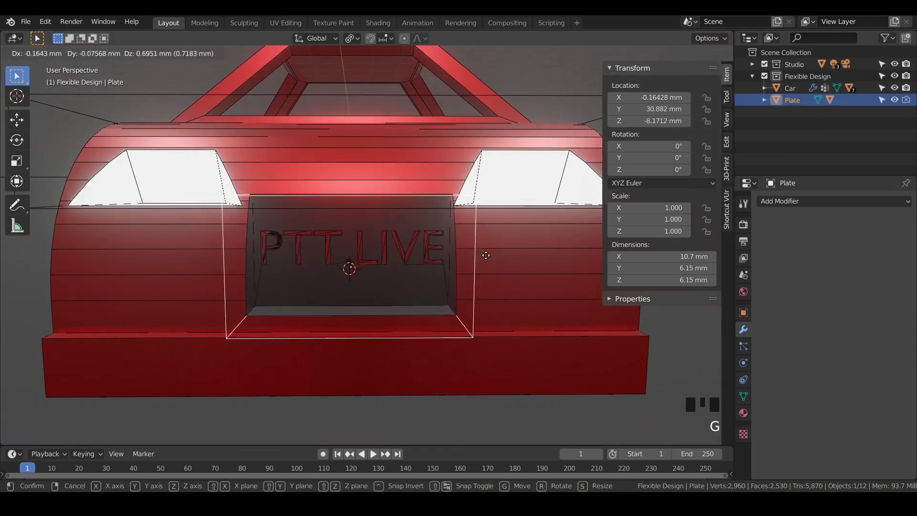
click(462, 265)
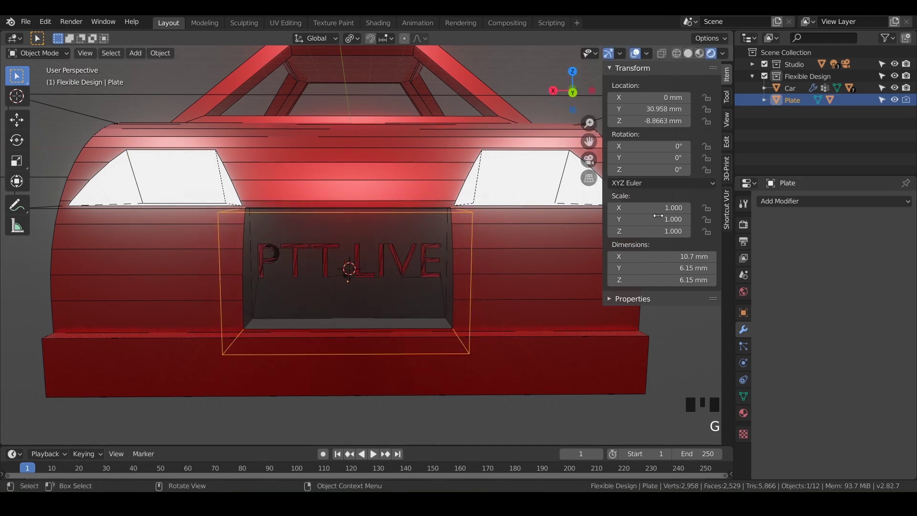
- Parent the Plate object to Car in the scene hierarchy and save the TOY_CAR.blend file
click(799, 102)
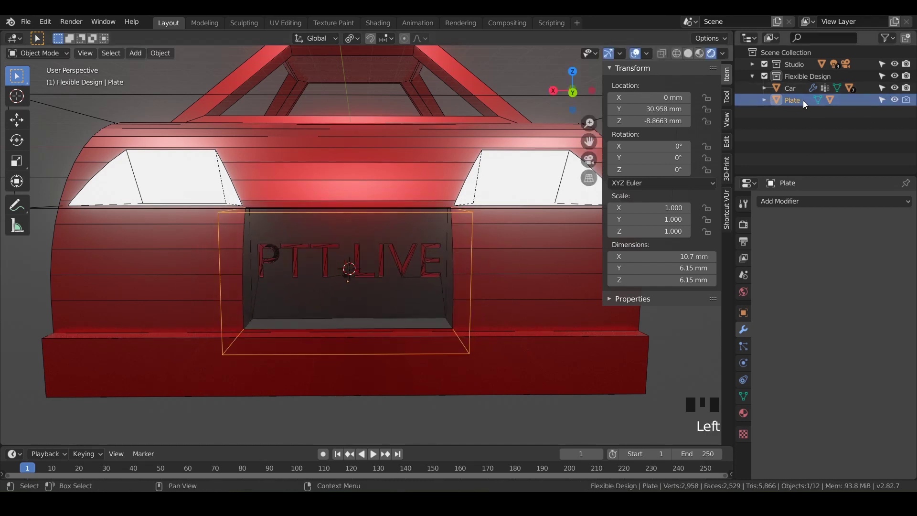
drag(804, 101, 797, 88)
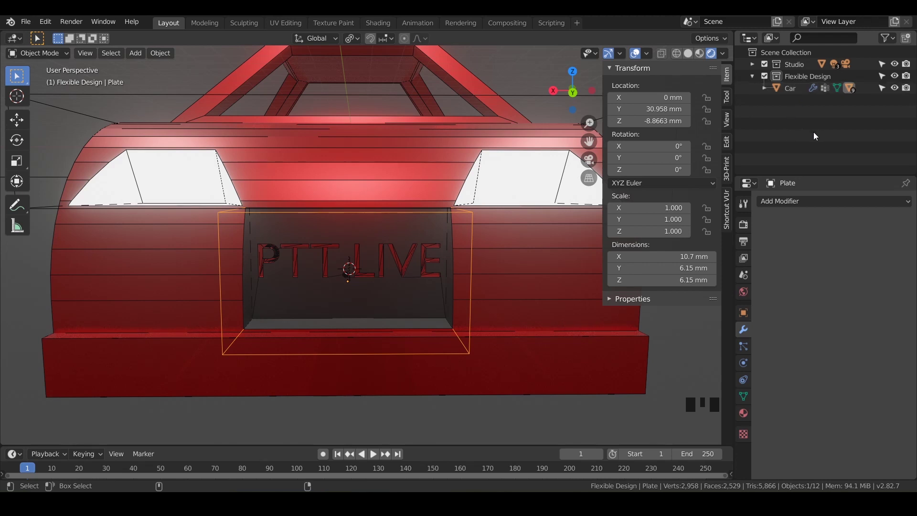
key(ctrl+s)
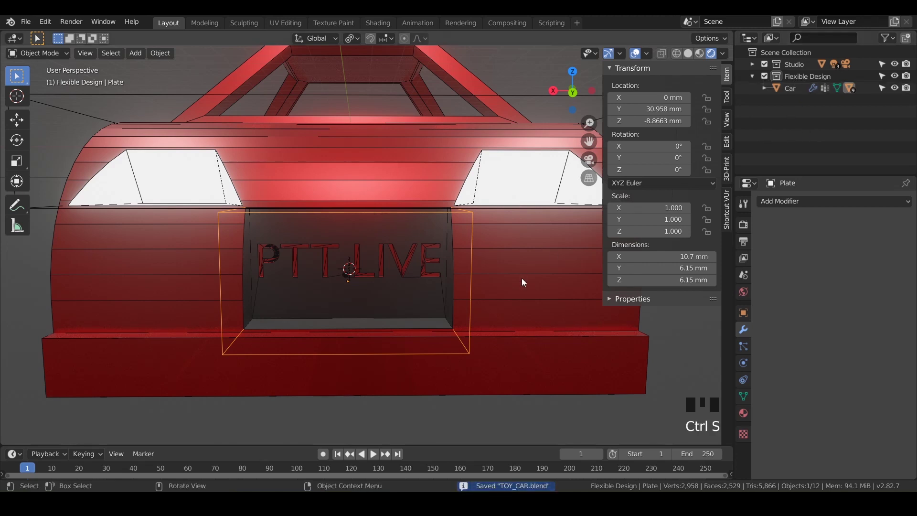
scroll(378, 293, down, 3)
middle_drag(371, 290, 407, 254)
scroll(405, 287, down, 2)
mouse_move(435, 258)
middle_down()
mouse_move(448, 262)
mouse_move(445, 239)
mouse_move(429, 272)
mouse_move(344, 257)
mouse_move(331, 243)
mouse_move(377, 270)
mouse_move(359, 280)
mouse_move(456, 285)
mouse_move(458, 273)
mouse_move(443, 257)
middle_up()
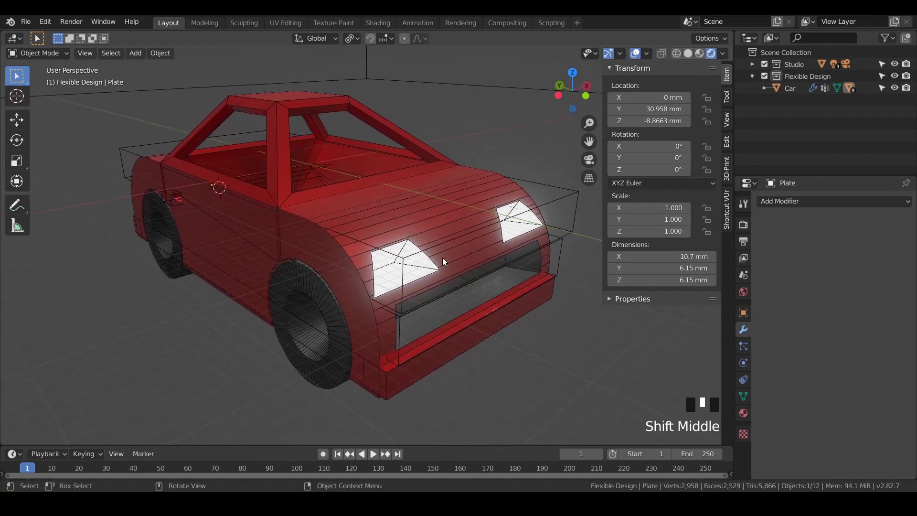